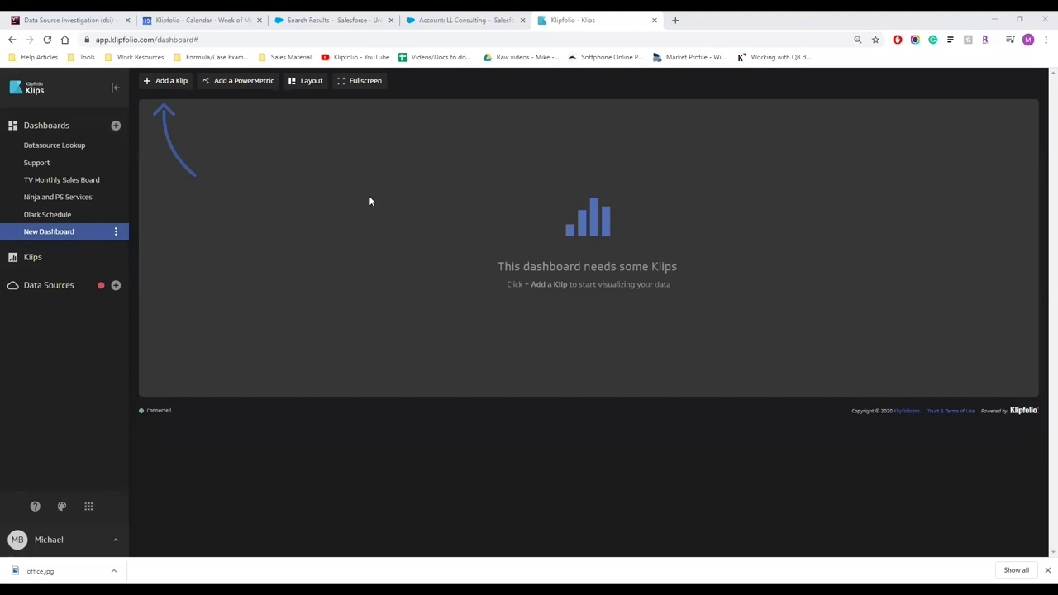
Start a new custom klip from the Add Klips window.
click(171, 81)
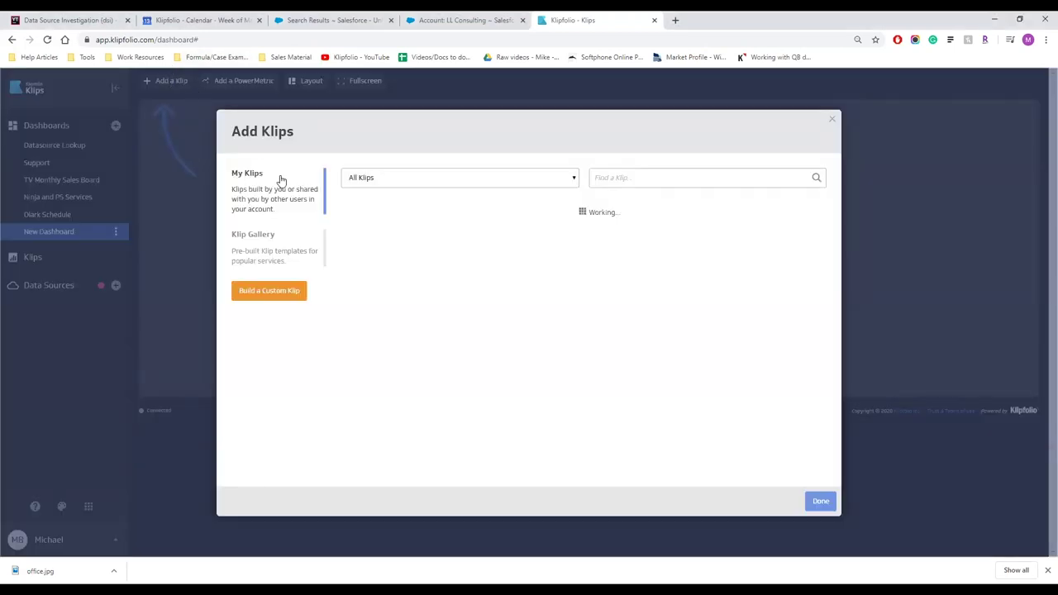
click(267, 294)
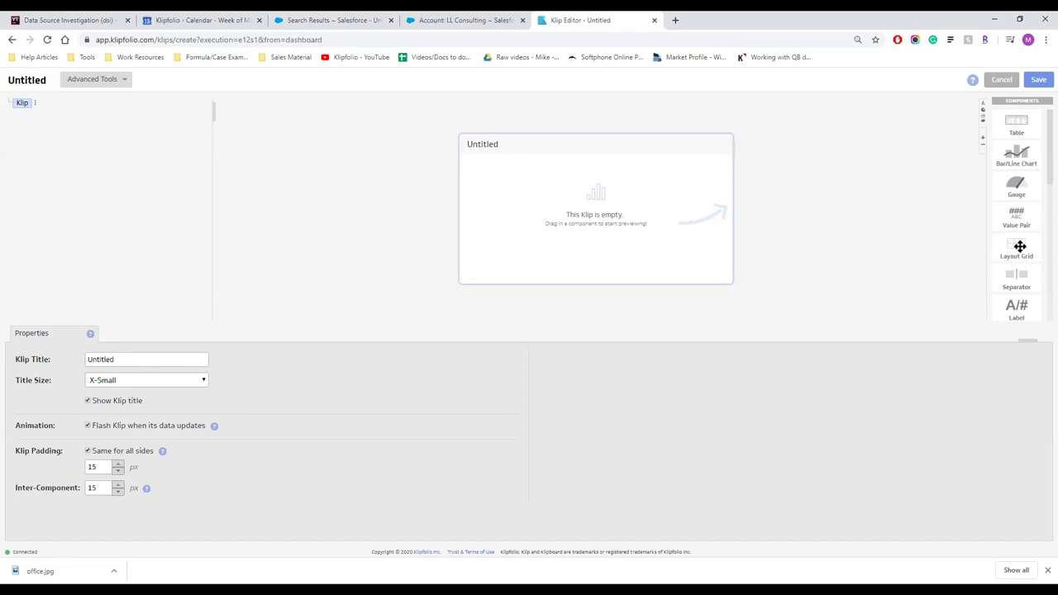
Add a 1-column, 3-row layout grid and put a text label in its first cell.
drag(1020, 245, 619, 240)
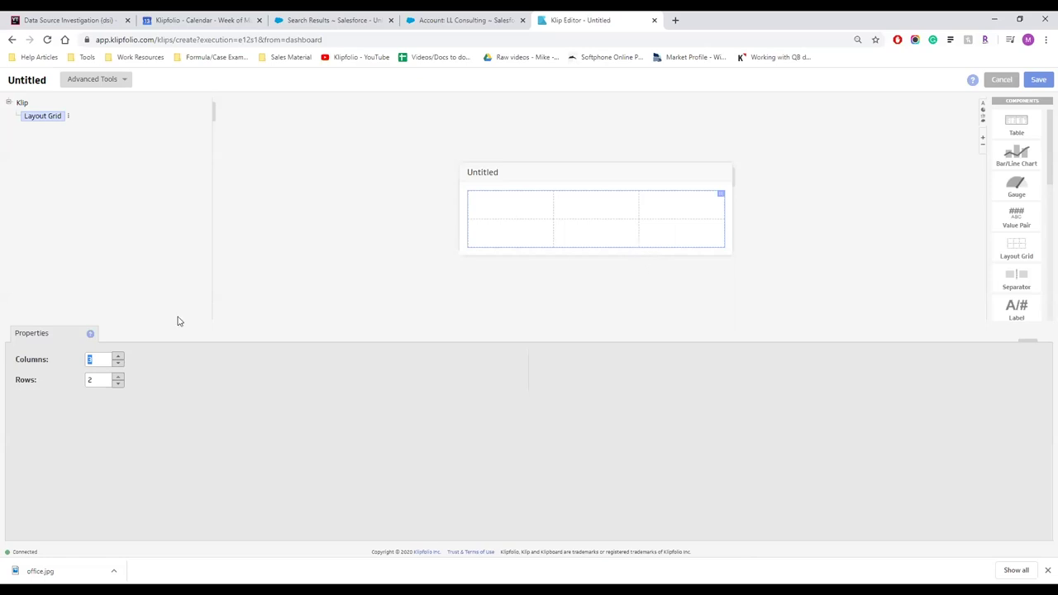
click(120, 376)
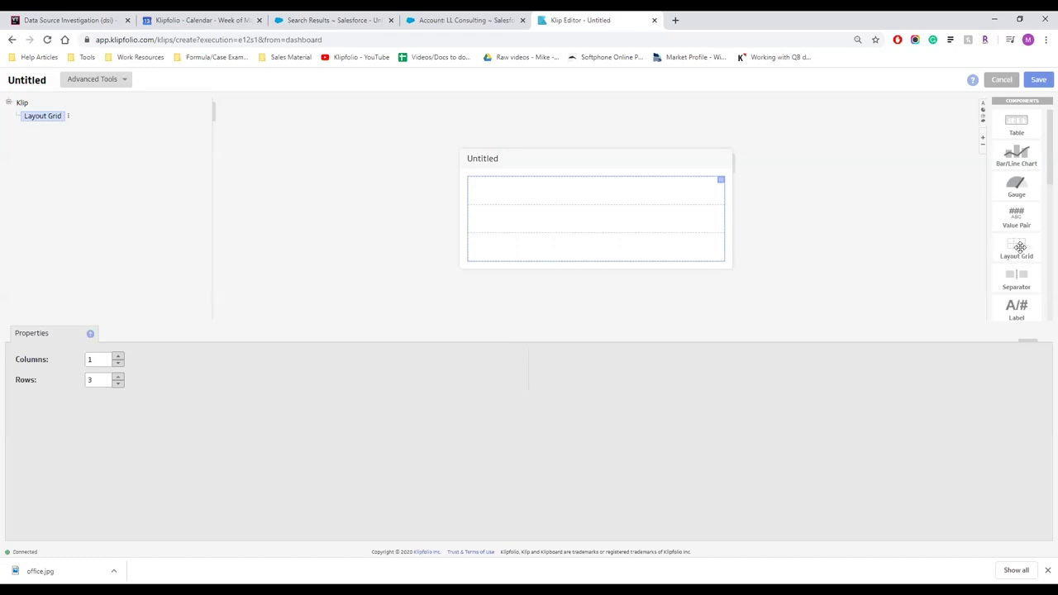
scroll(1022, 268, down, 1)
drag(1021, 260, 623, 198)
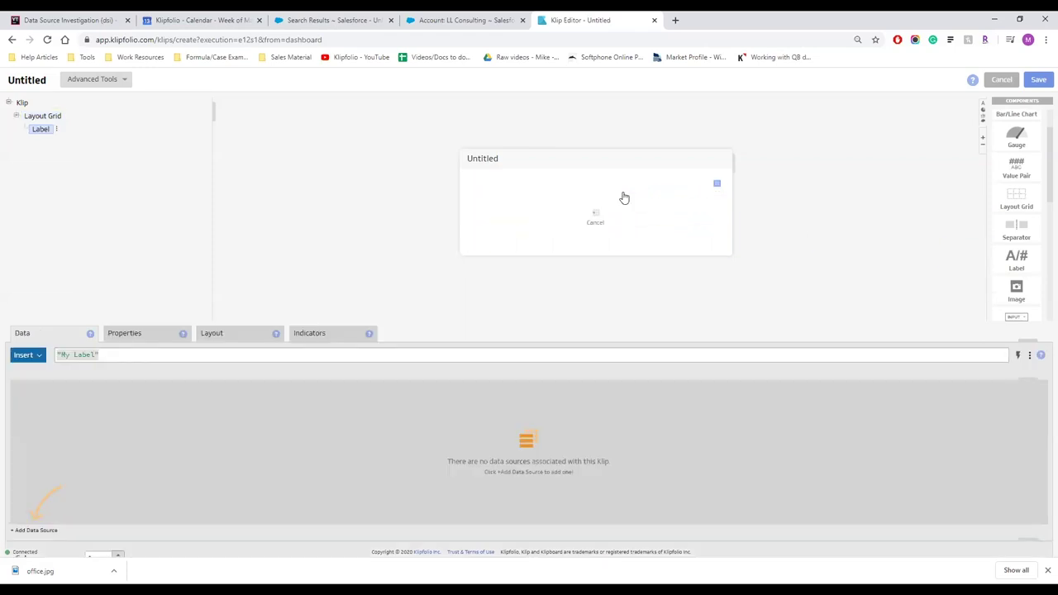
Clear the klip's Untitled title and change the label text from 'My Label' to 'Sales Leaderboard'.
click(491, 167)
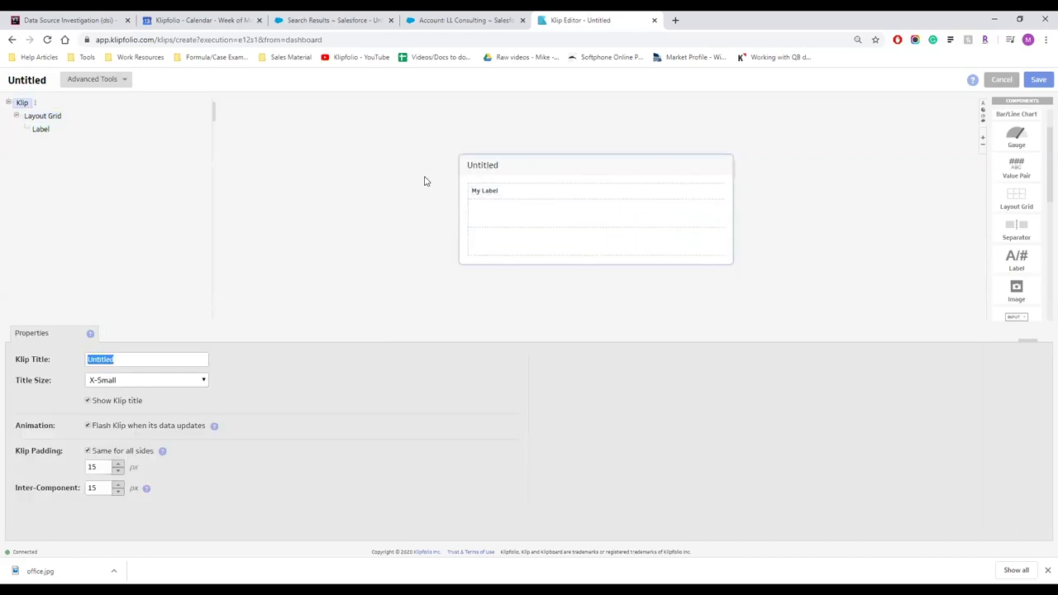
key(BackSpace)
click(494, 191)
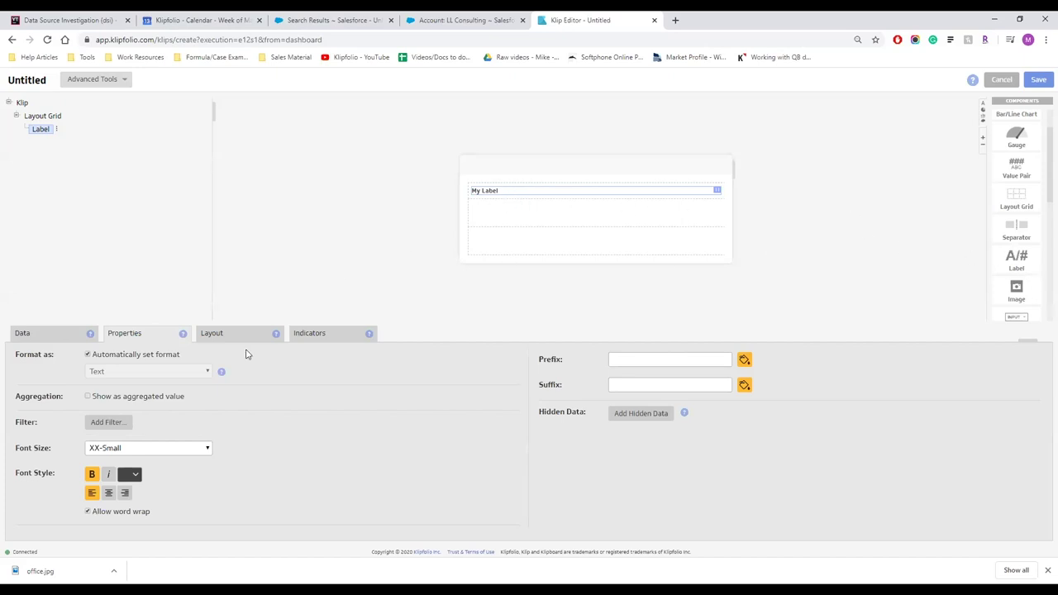
click(55, 339)
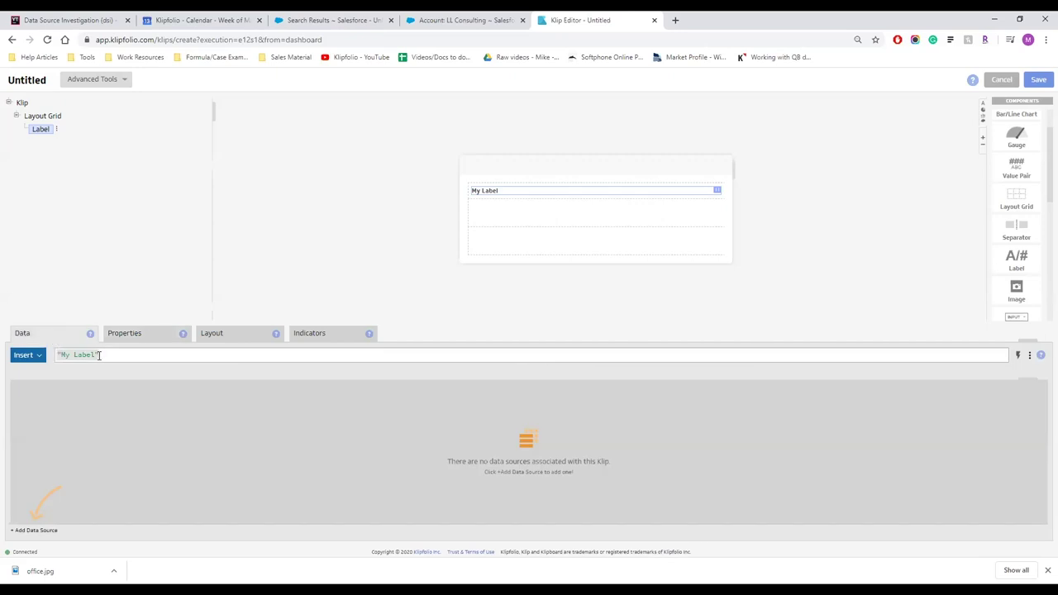
click(75, 355)
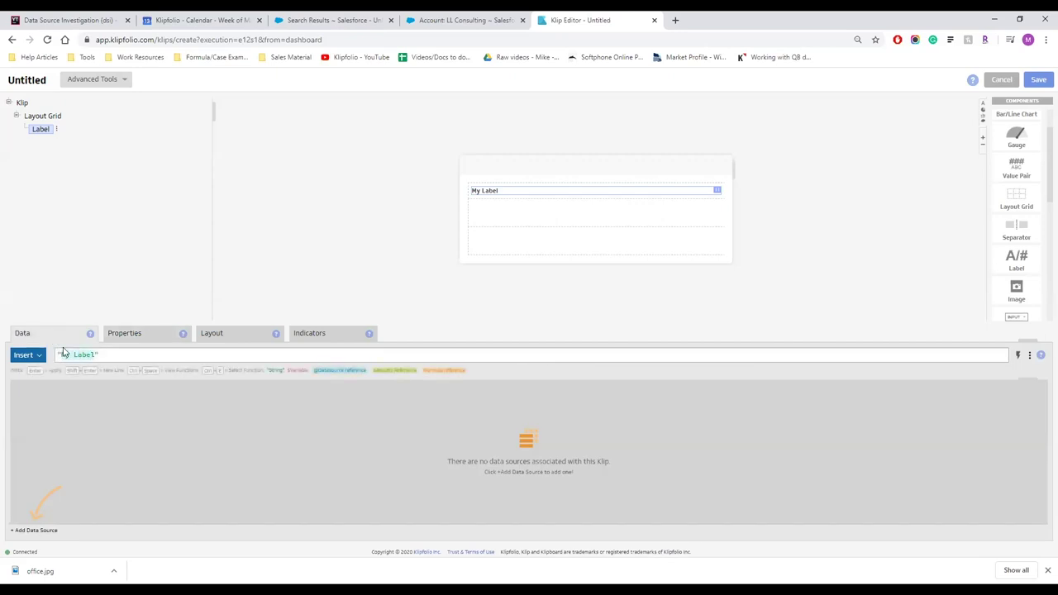
key(ctrl+a)
key(BackSpace)
text("Sales Le)
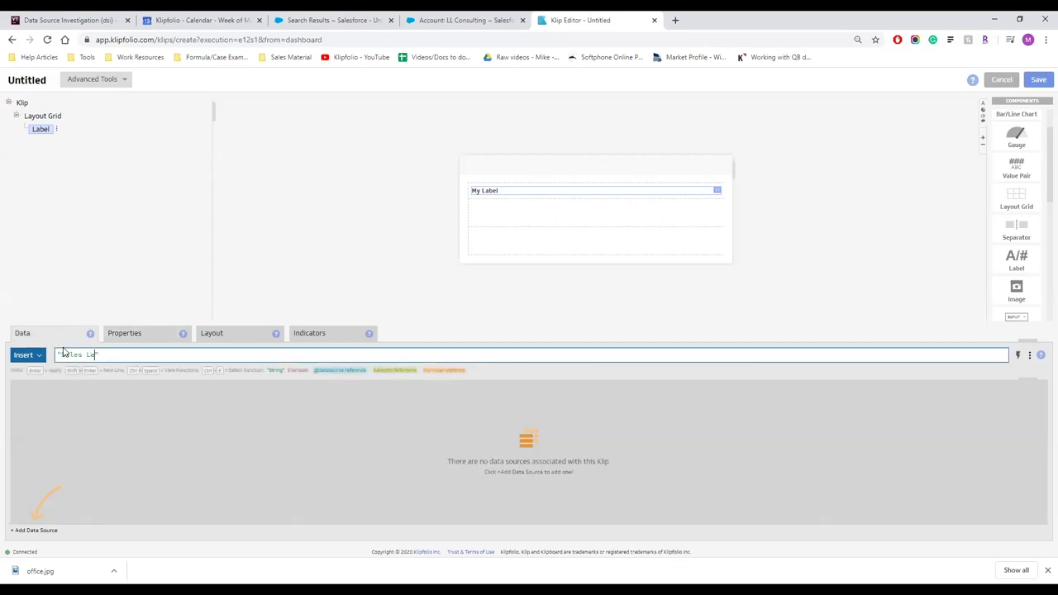
text(aderboard)
Center the Sales Leaderboard label, set its font size to Large and colour it blue.
click(141, 338)
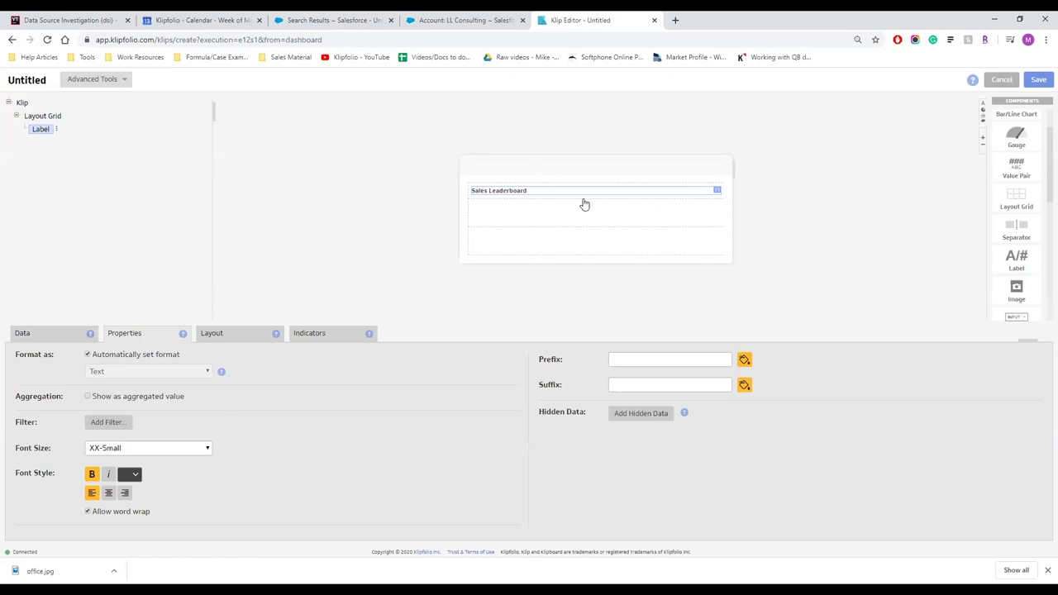
click(108, 494)
click(196, 454)
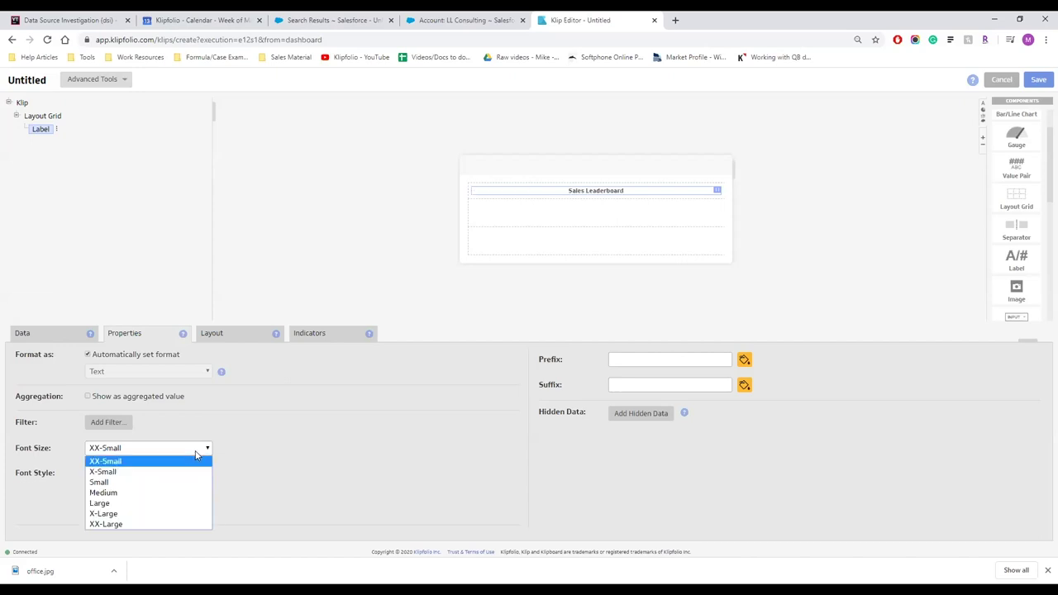
click(154, 492)
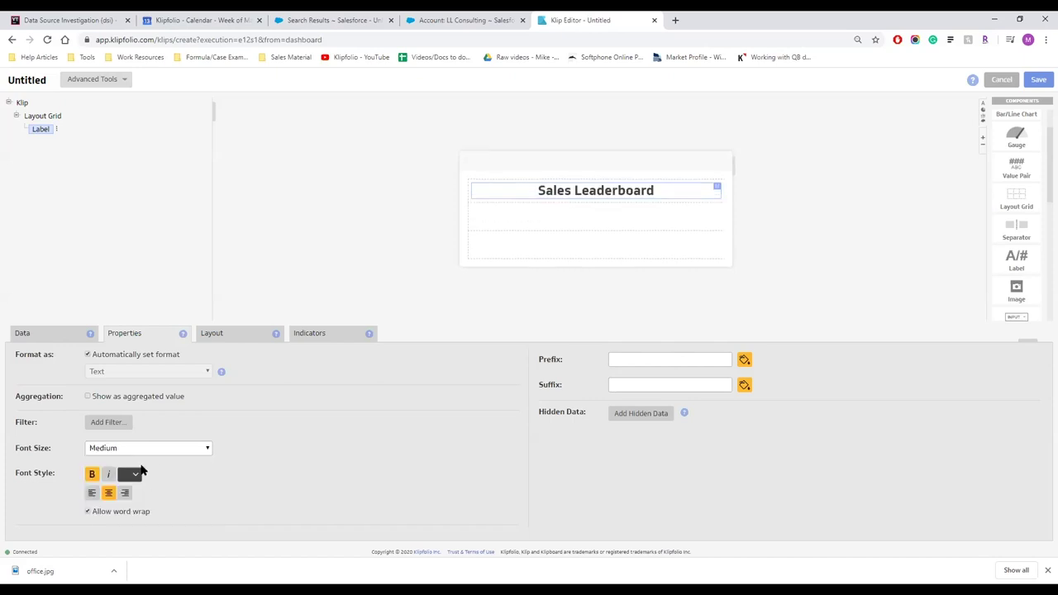
click(154, 457)
click(135, 503)
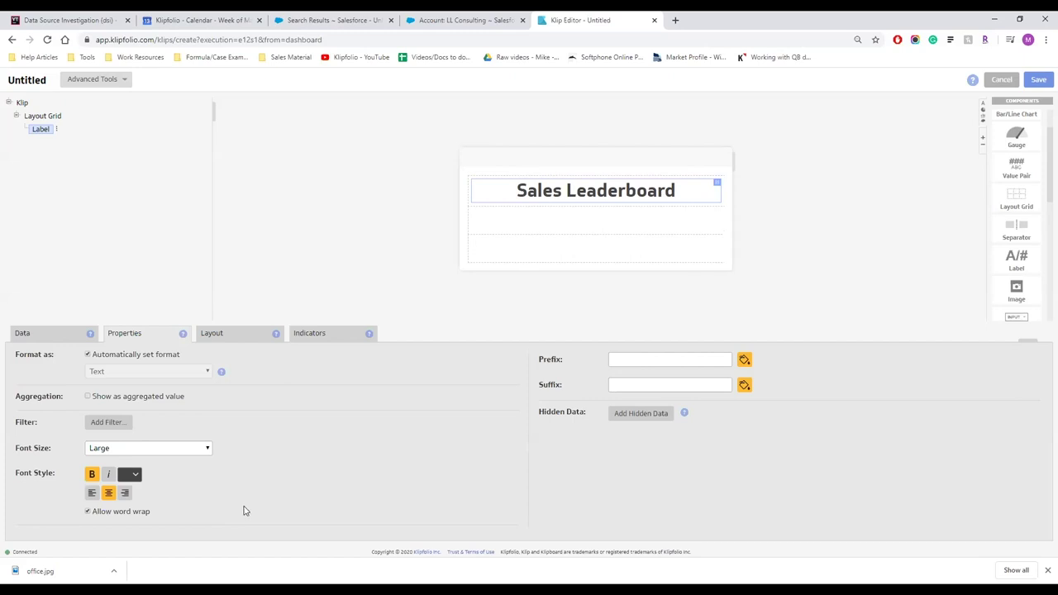
click(136, 476)
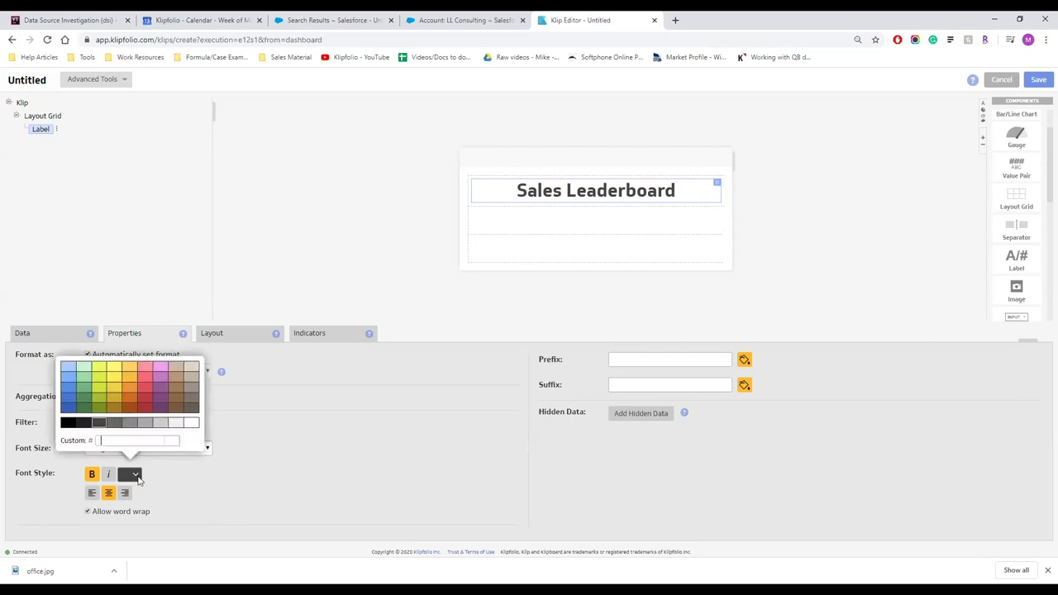
click(67, 394)
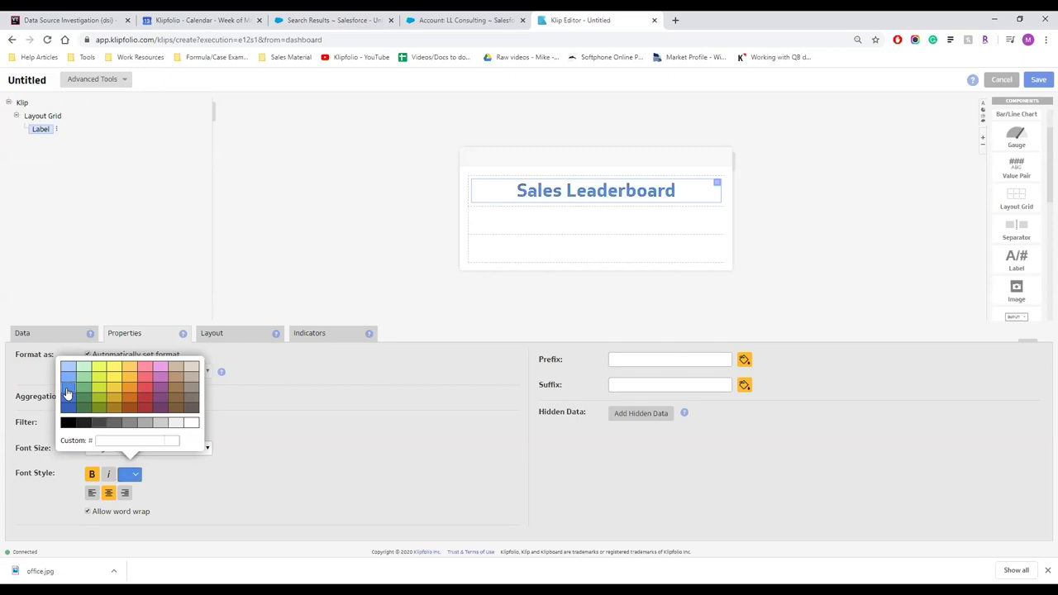
click(367, 435)
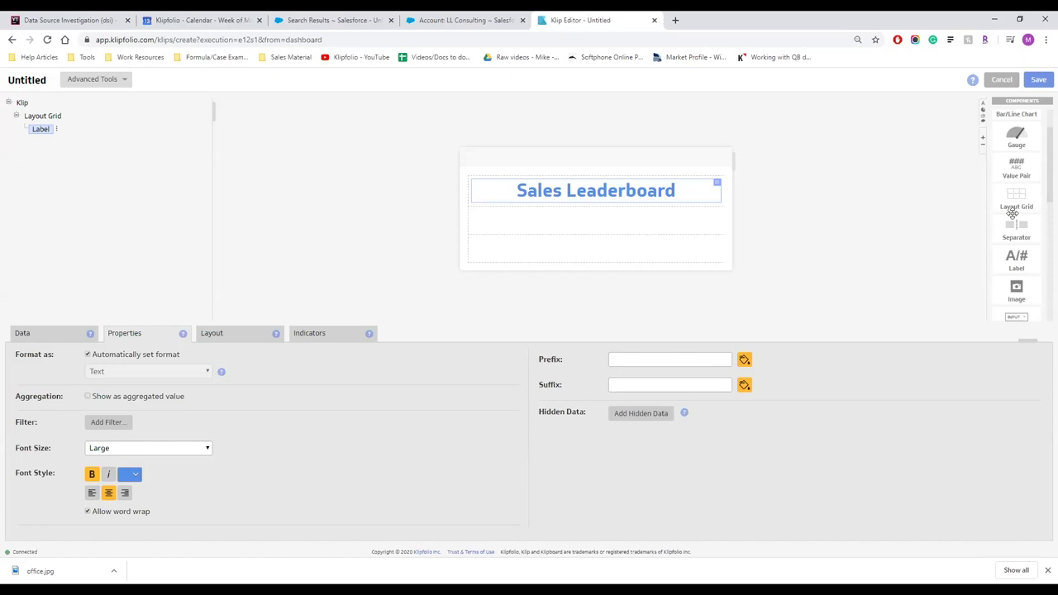
scroll(1016, 212, down, 1)
scroll(1016, 211, up, 2)
Add a Table component to the grid's bottom row, giving four columns Unnamed 1–4.
drag(1026, 124, 612, 253)
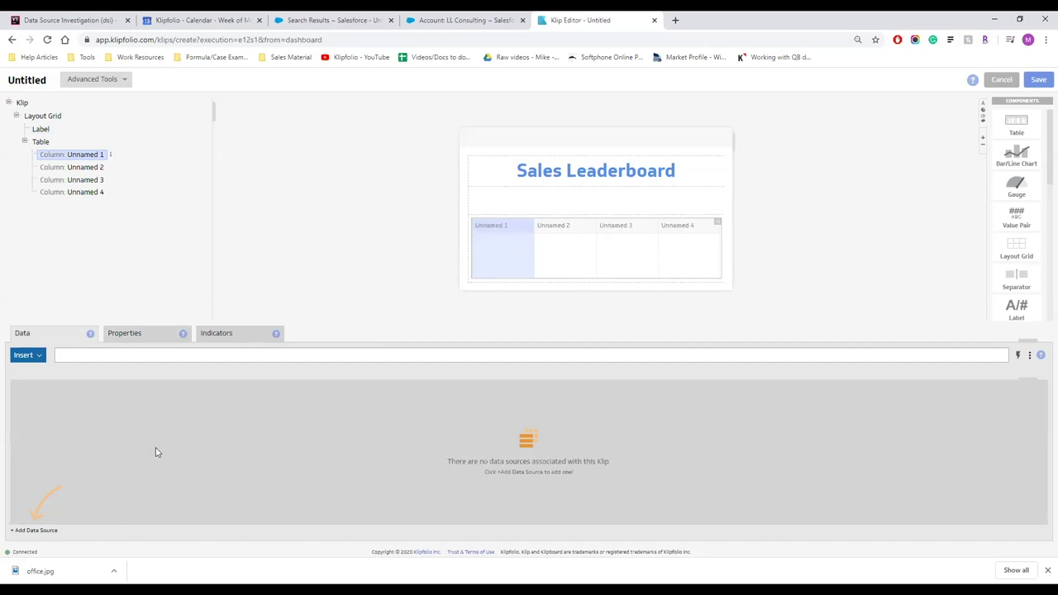
Begin a new data source and pick the Salesforce service after searching 'sal'.
click(36, 530)
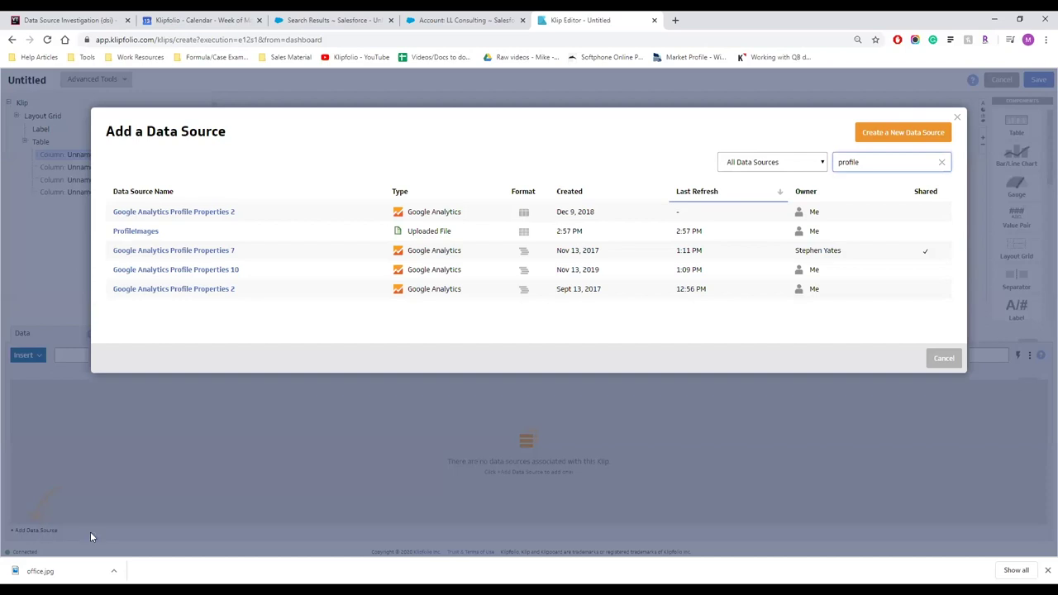
click(878, 138)
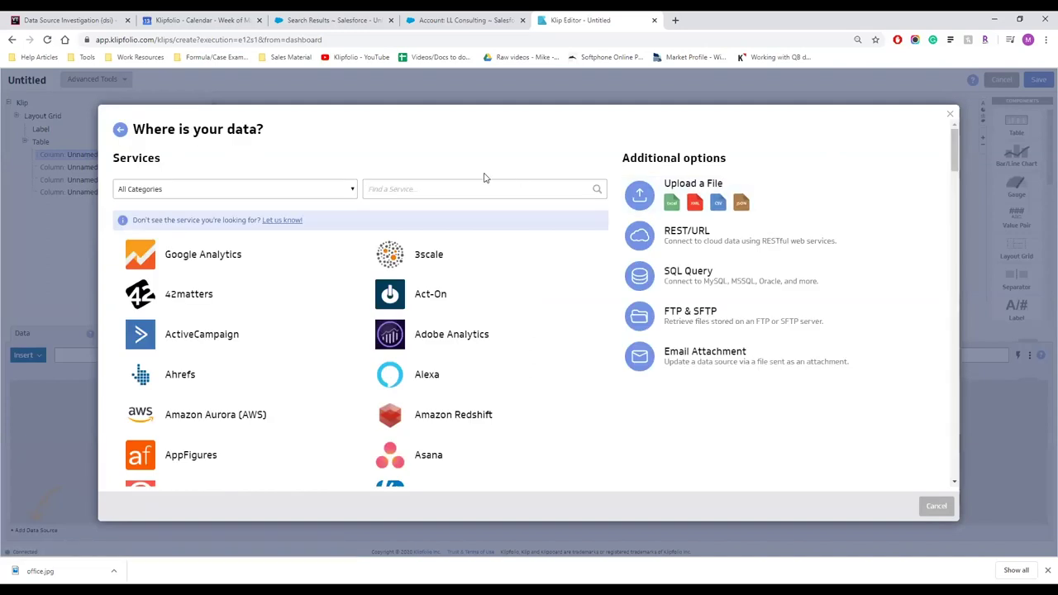
click(478, 182)
text(salesforce)
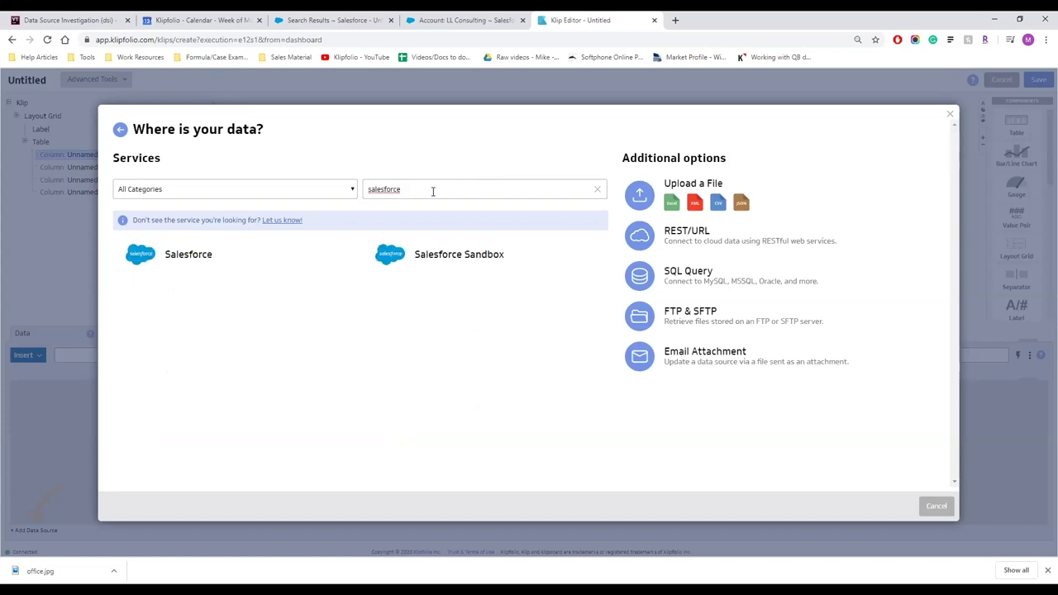
click(226, 260)
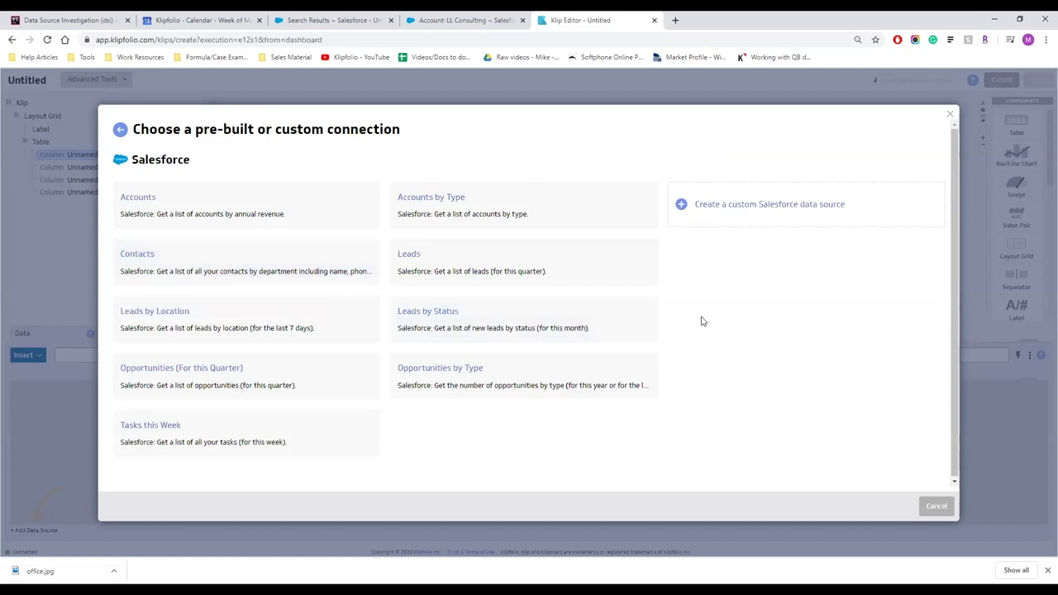
Create a custom Salesforce data source, keeping the existing account, and continue.
click(734, 206)
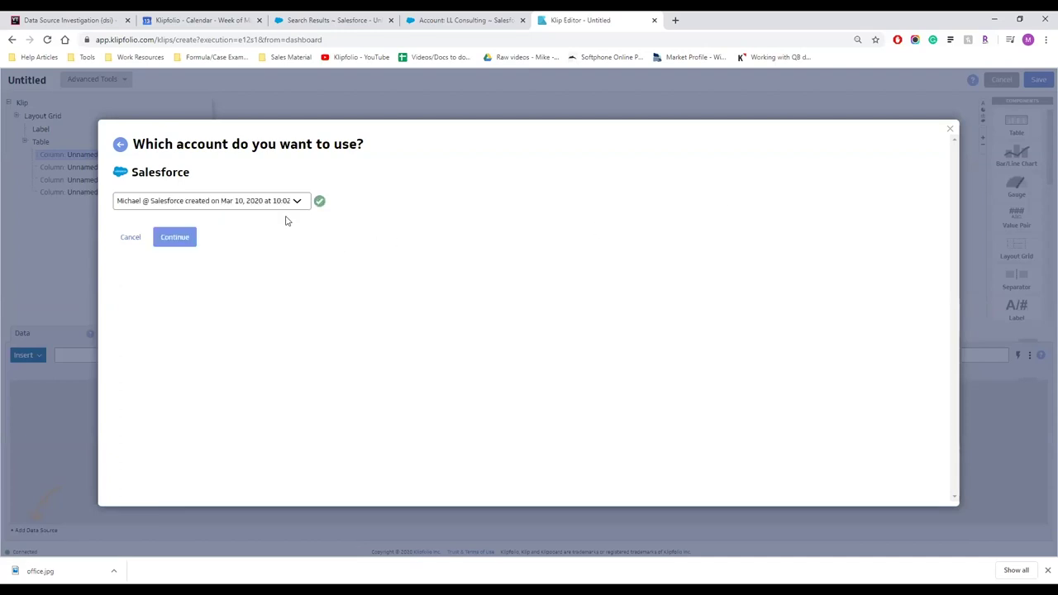
click(235, 205)
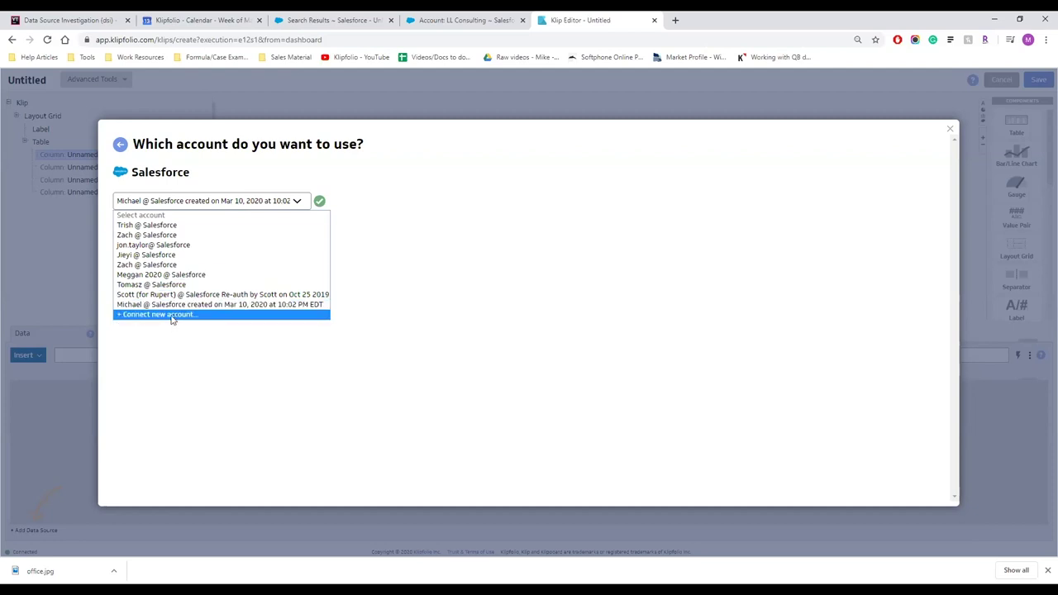
click(191, 361)
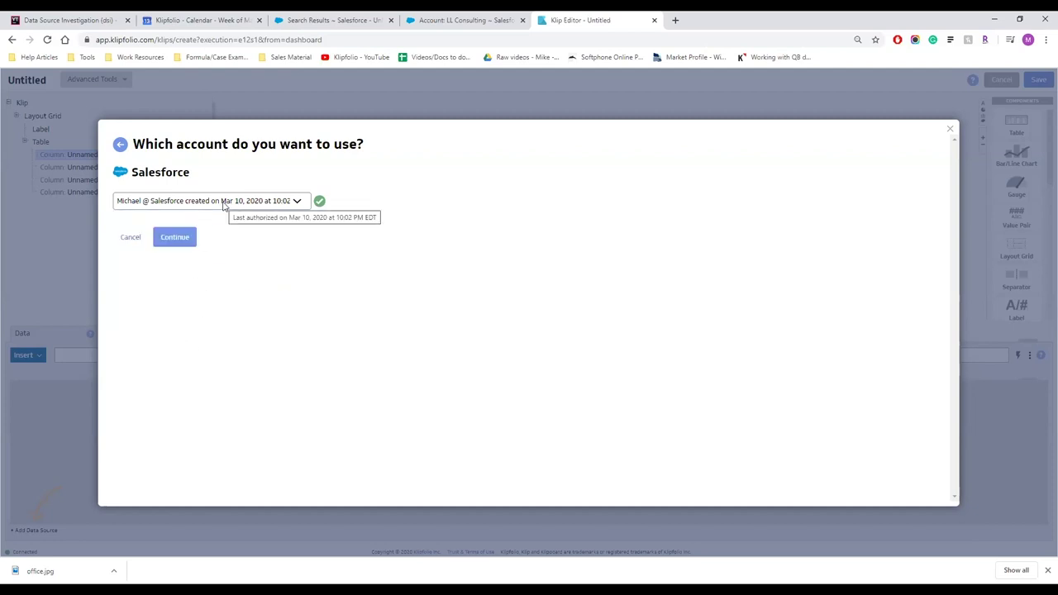
click(185, 245)
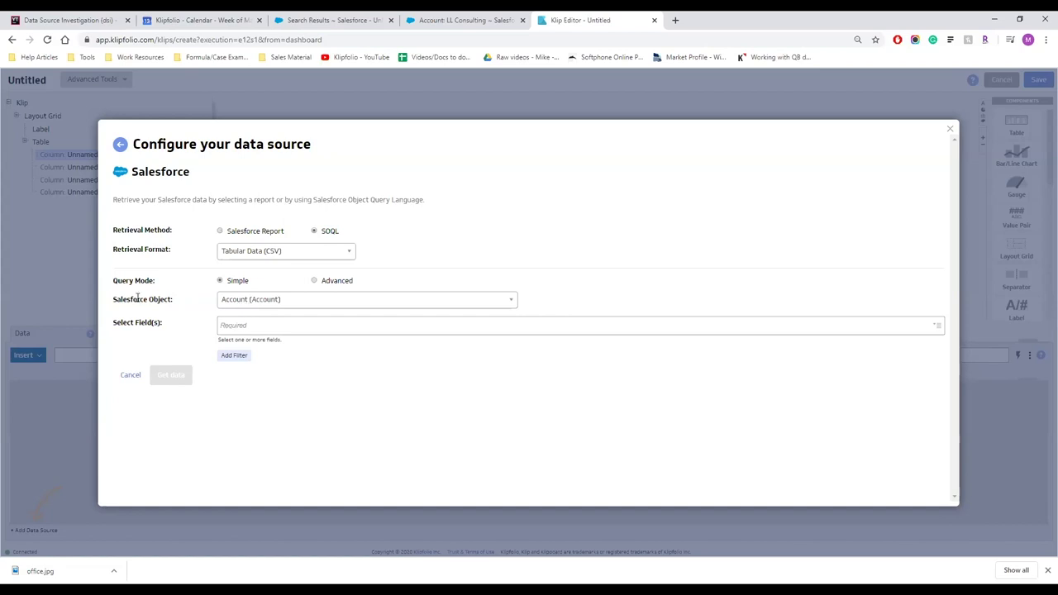
Query Account Name, MRR Amount and Account Rep First Name, then add a blank filter row.
click(242, 327)
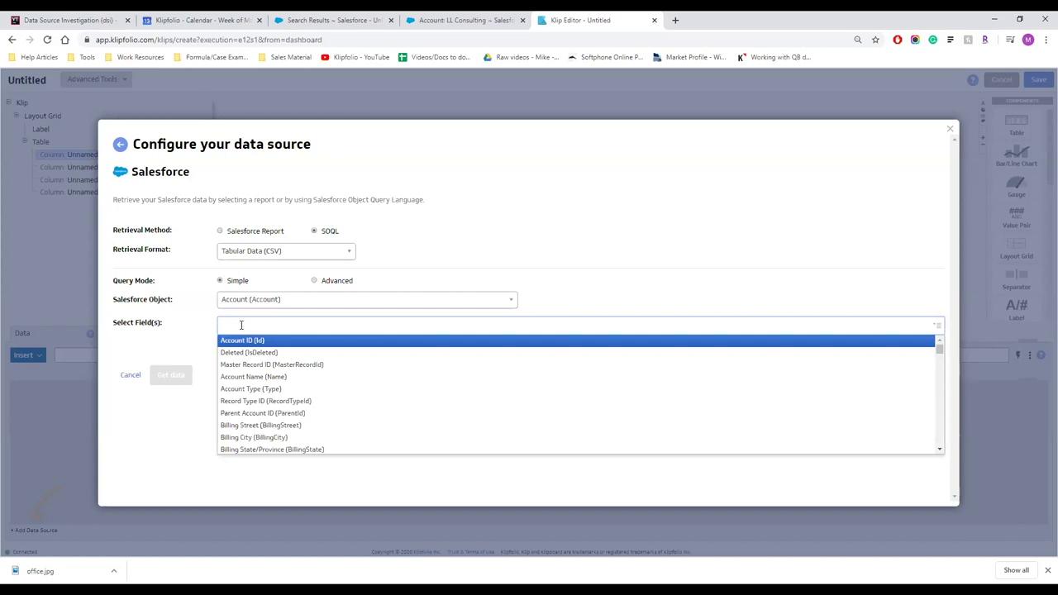
text(account name)
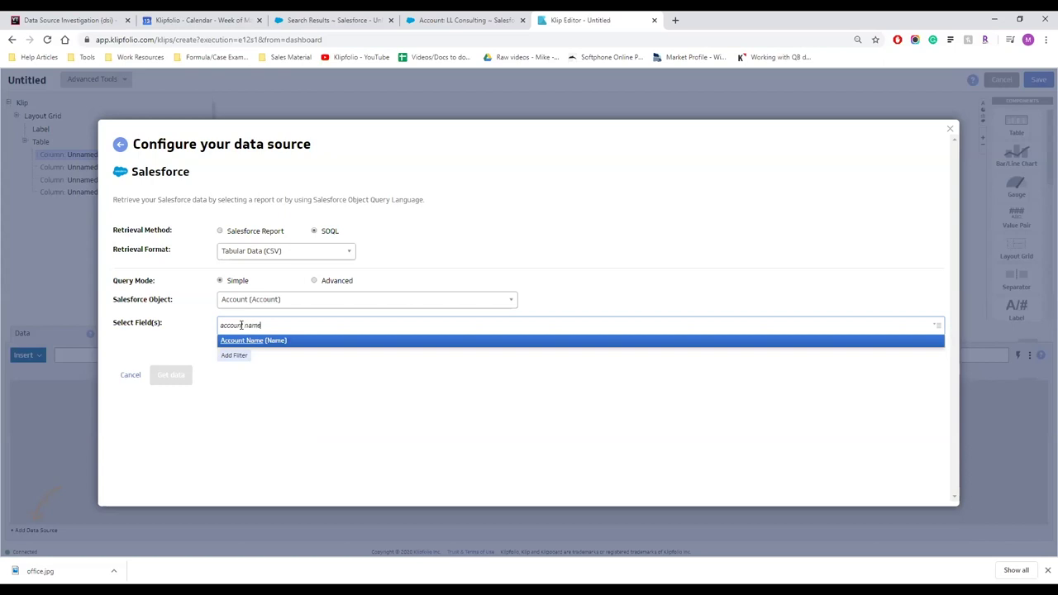
click(272, 342)
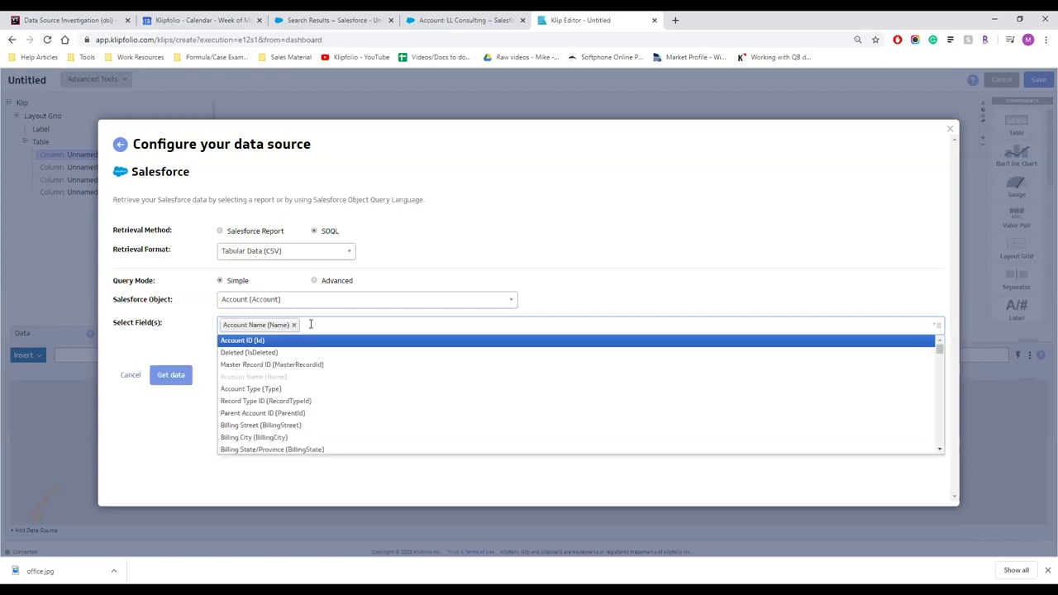
text(MRR)
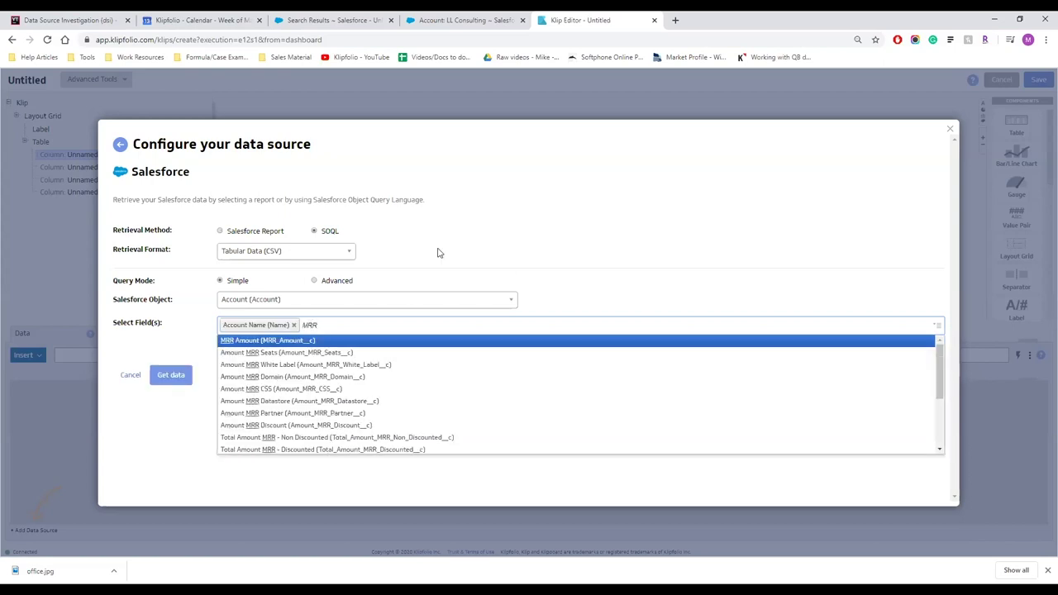
click(303, 341)
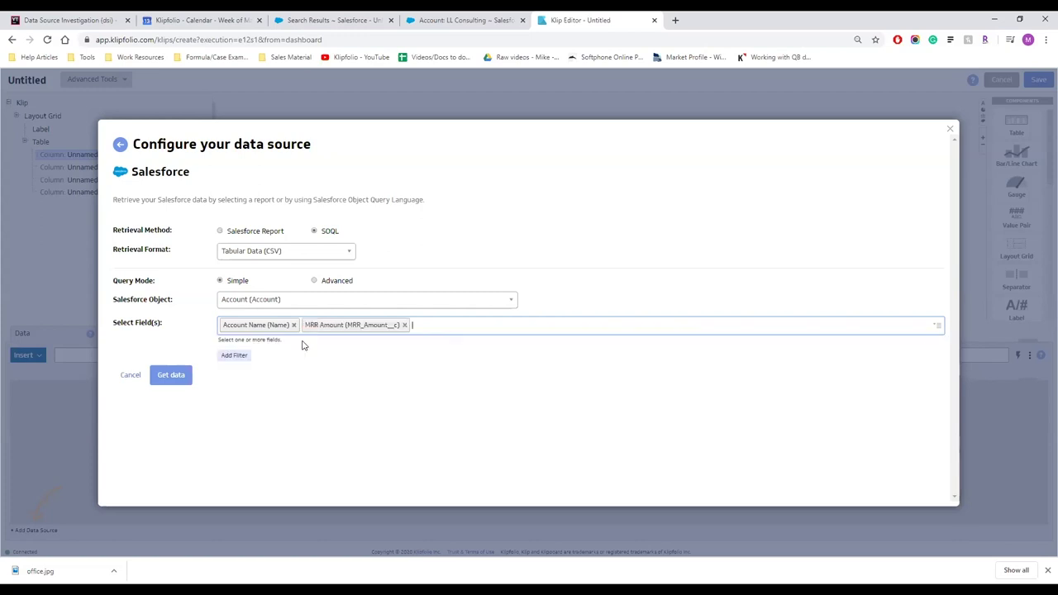
click(467, 331)
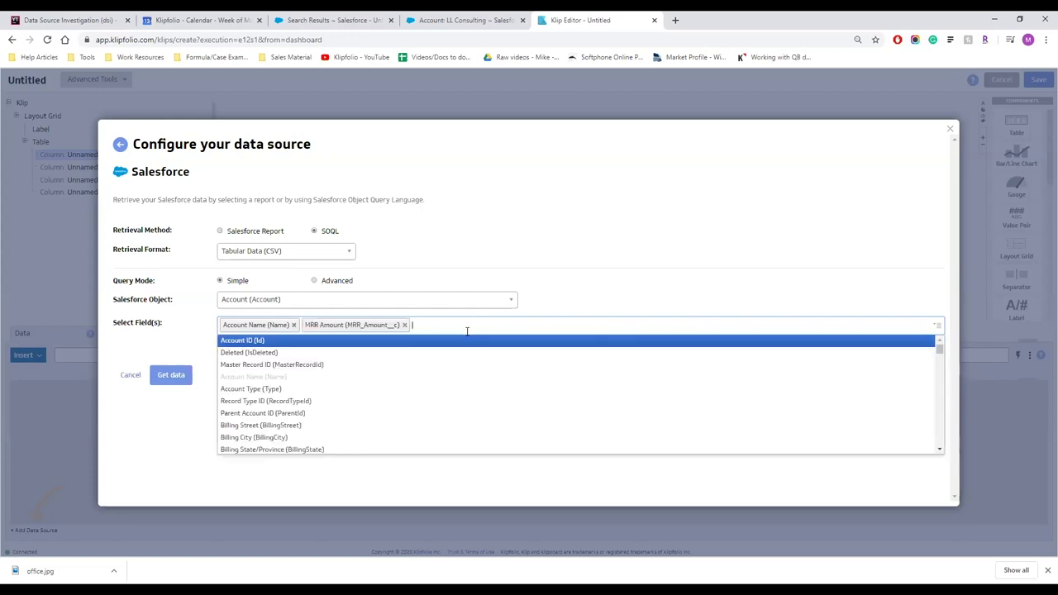
text(rep)
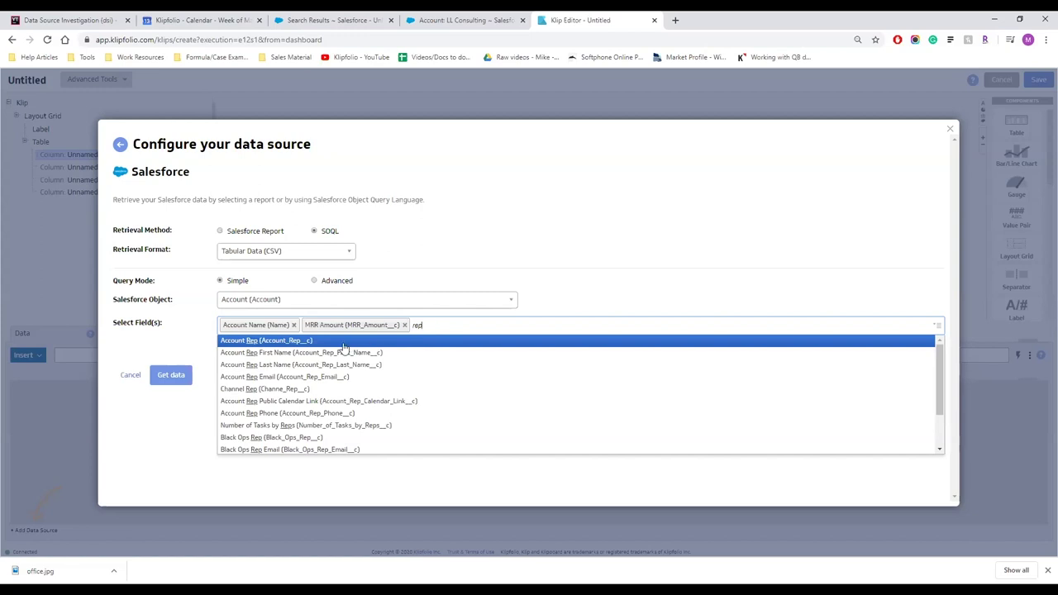
click(335, 357)
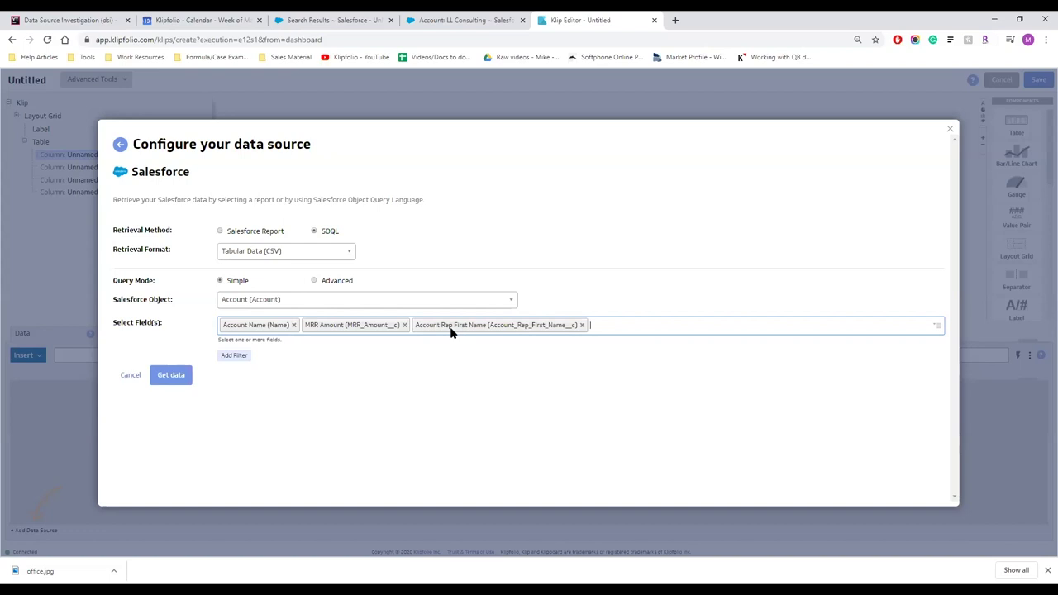
click(235, 357)
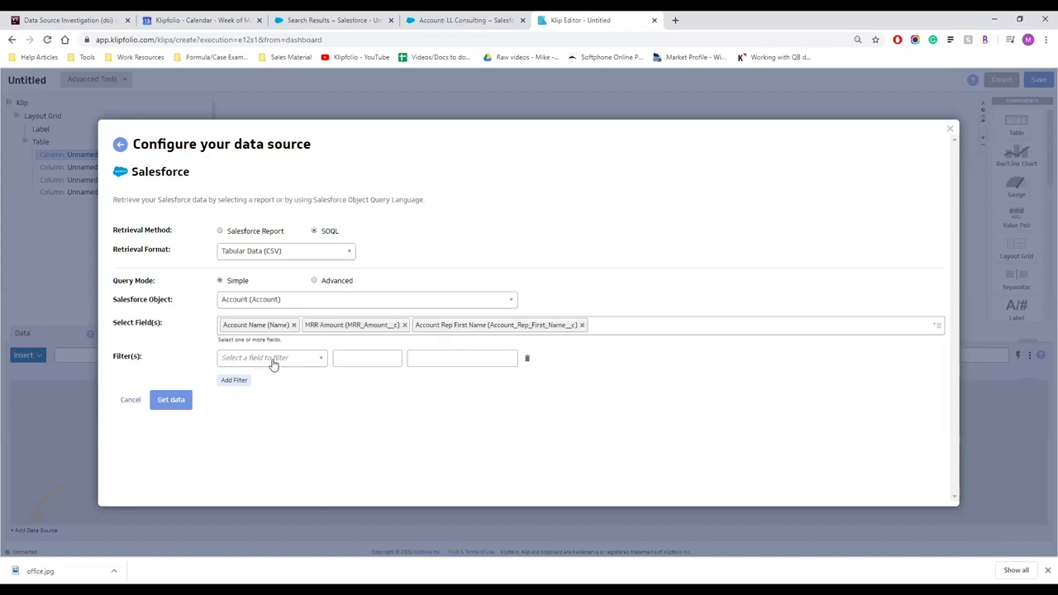
Filter the query to Date of Subscription Start equal to This Month.
click(274, 365)
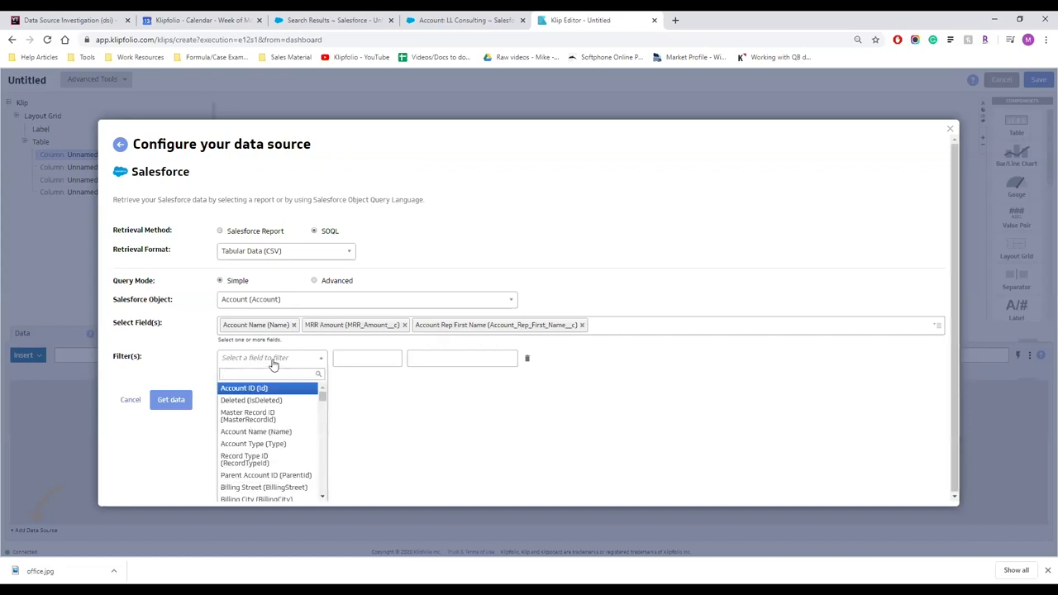
text(date of)
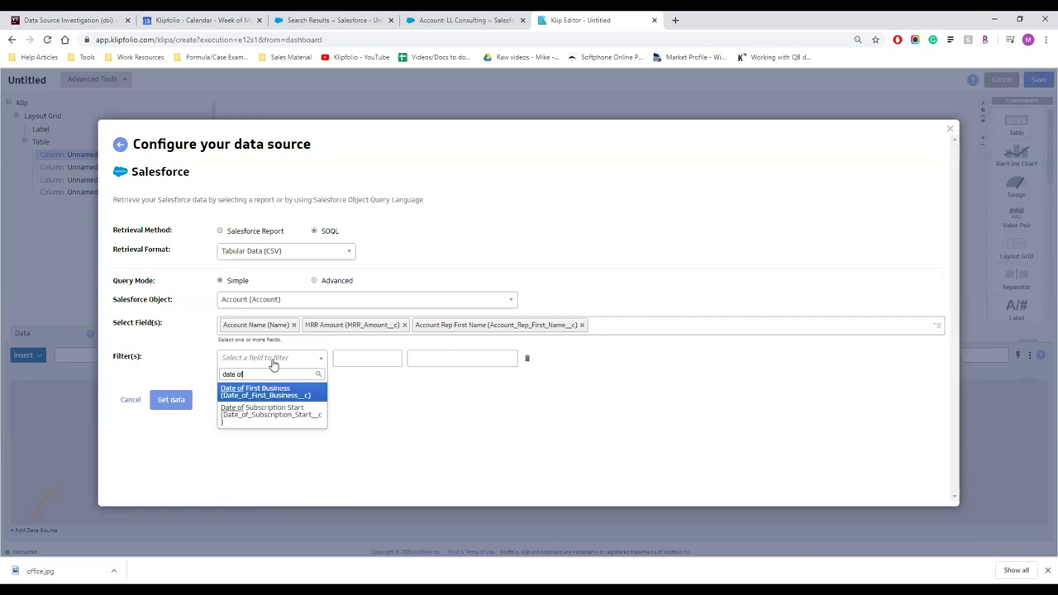
click(256, 417)
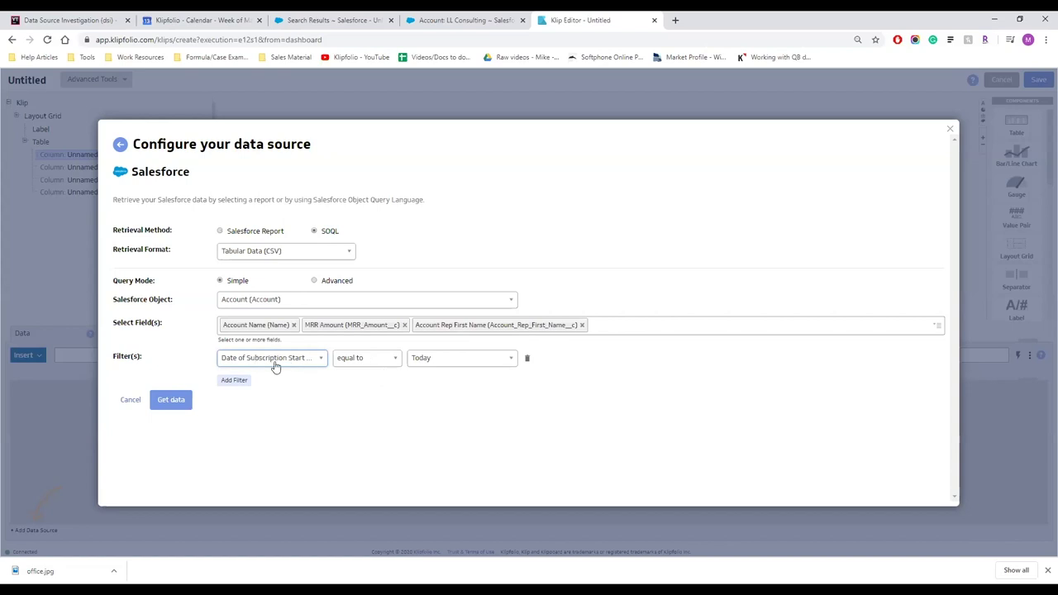
click(372, 361)
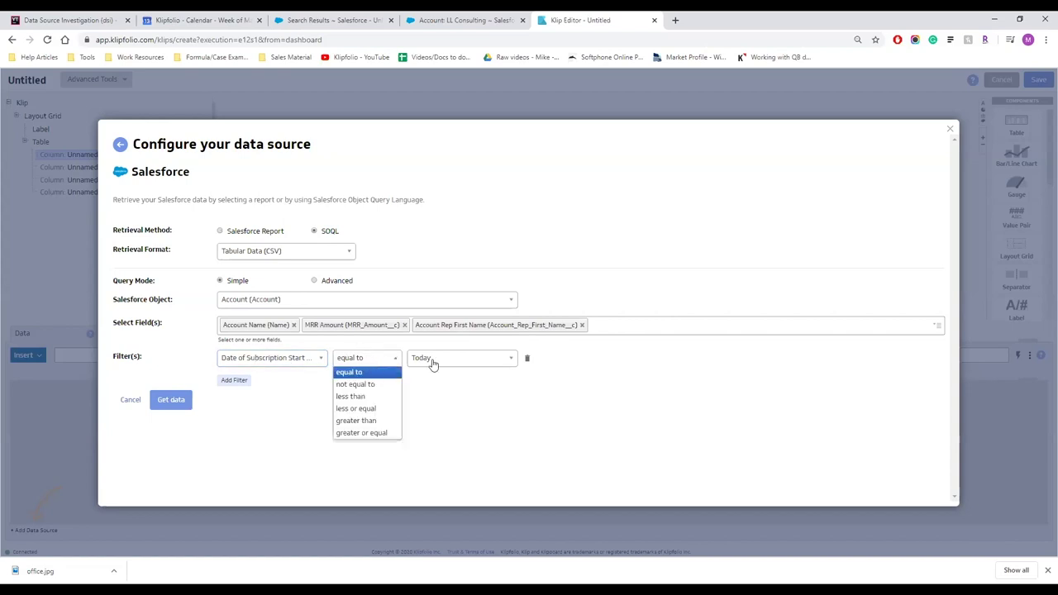
click(471, 364)
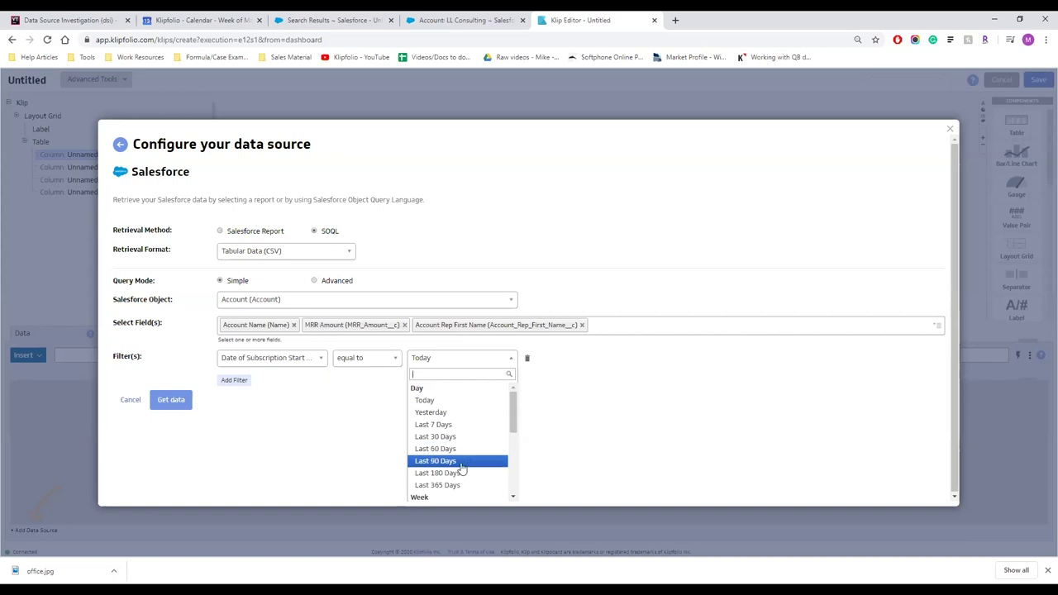
scroll(463, 459, down, 3)
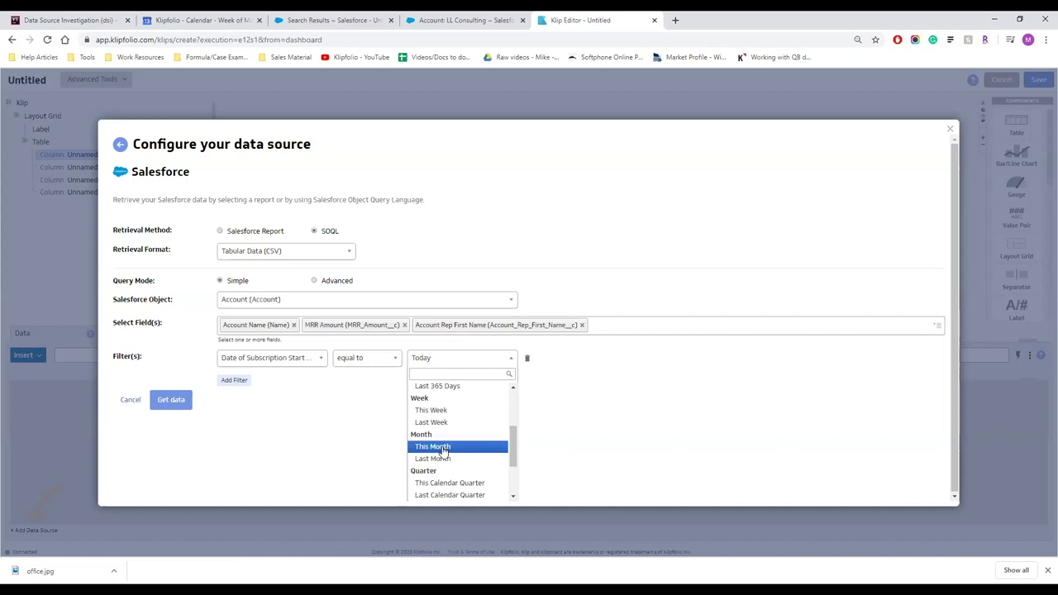
click(442, 450)
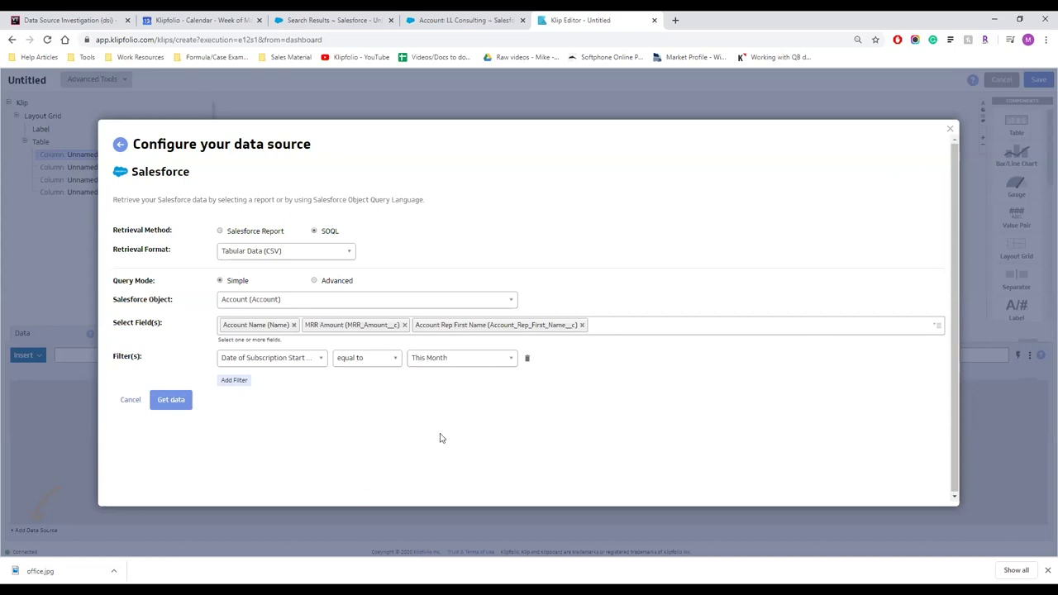
Close the Salesforce setup unsaved and attach the Example: Live Sales Data source instead.
click(950, 134)
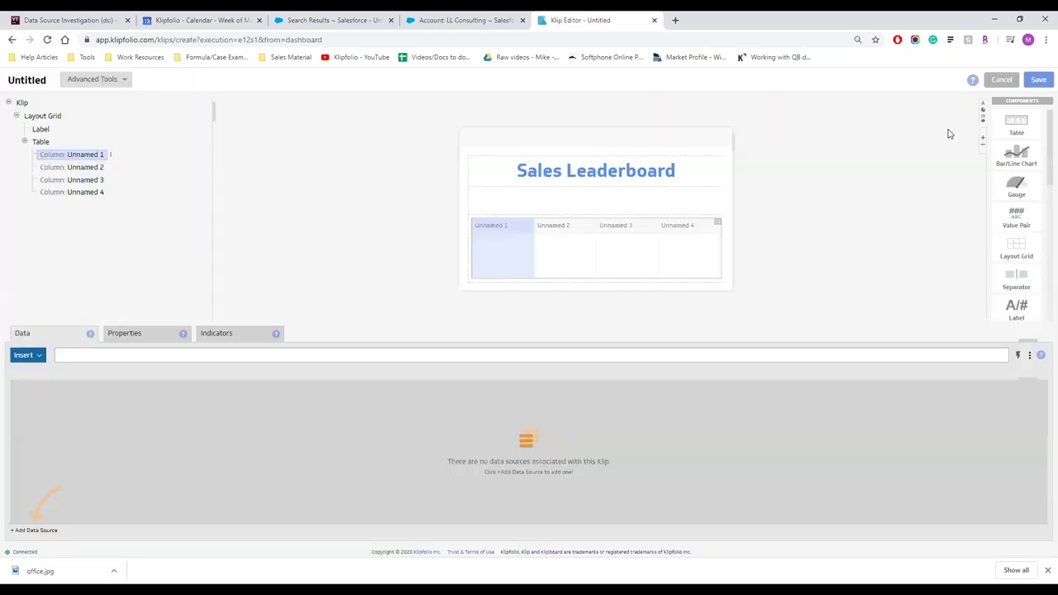
click(39, 531)
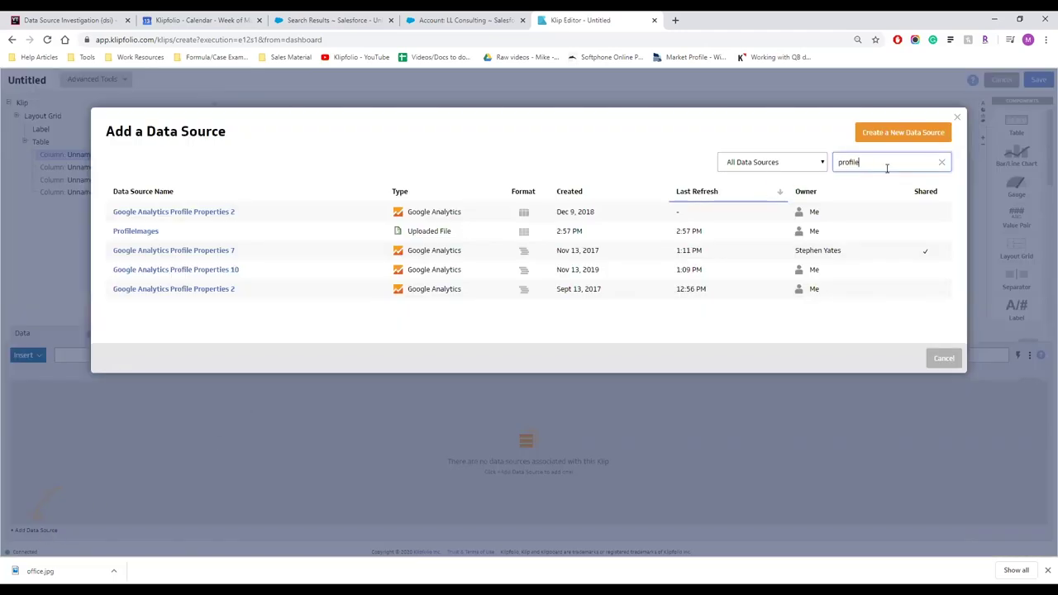
key(ctrl+a)
text(e)
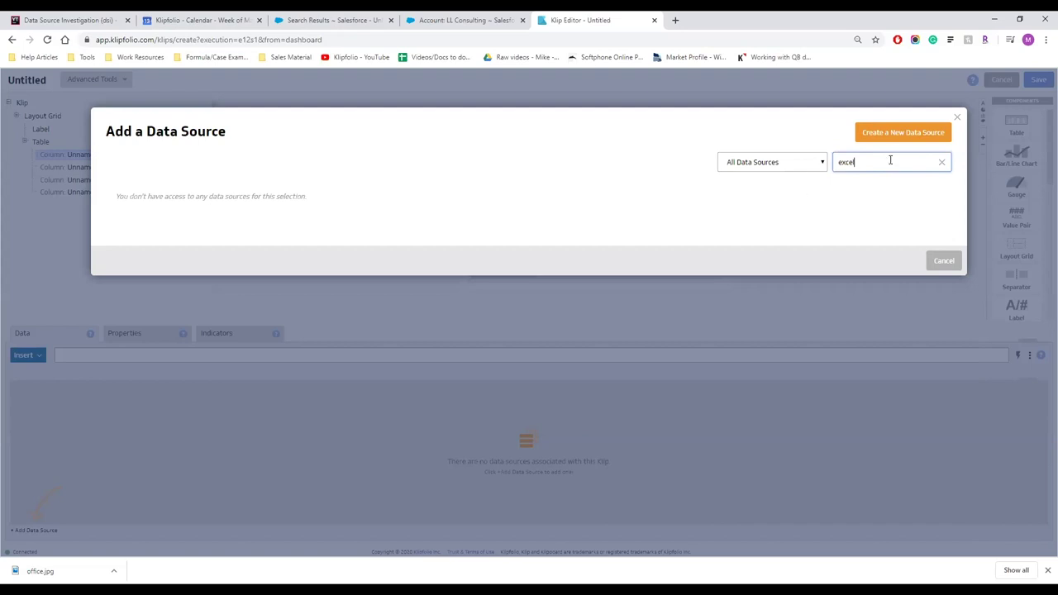
key(ctrl+a)
text(e)
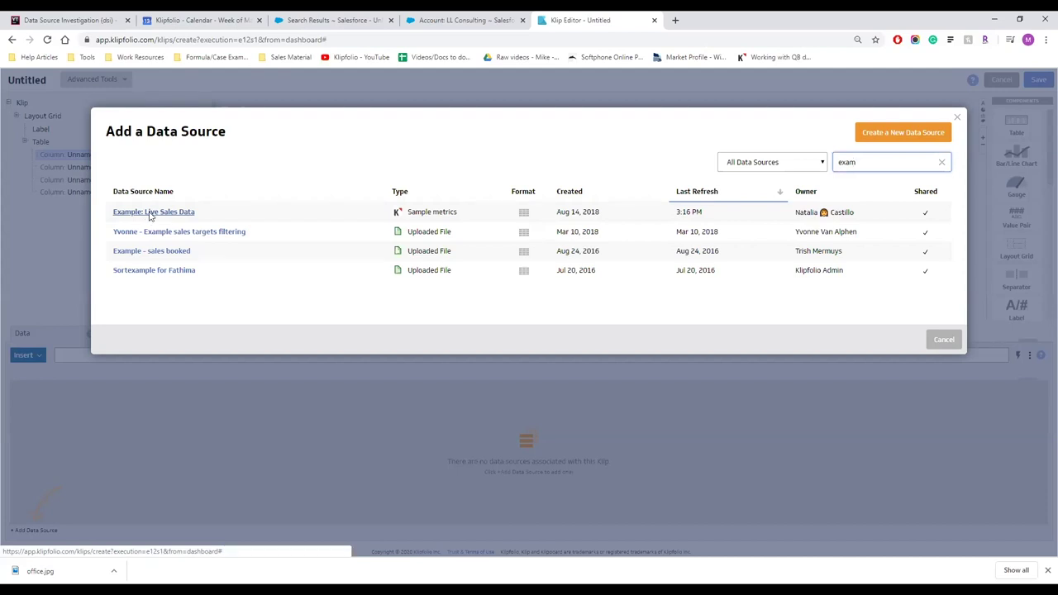
click(149, 213)
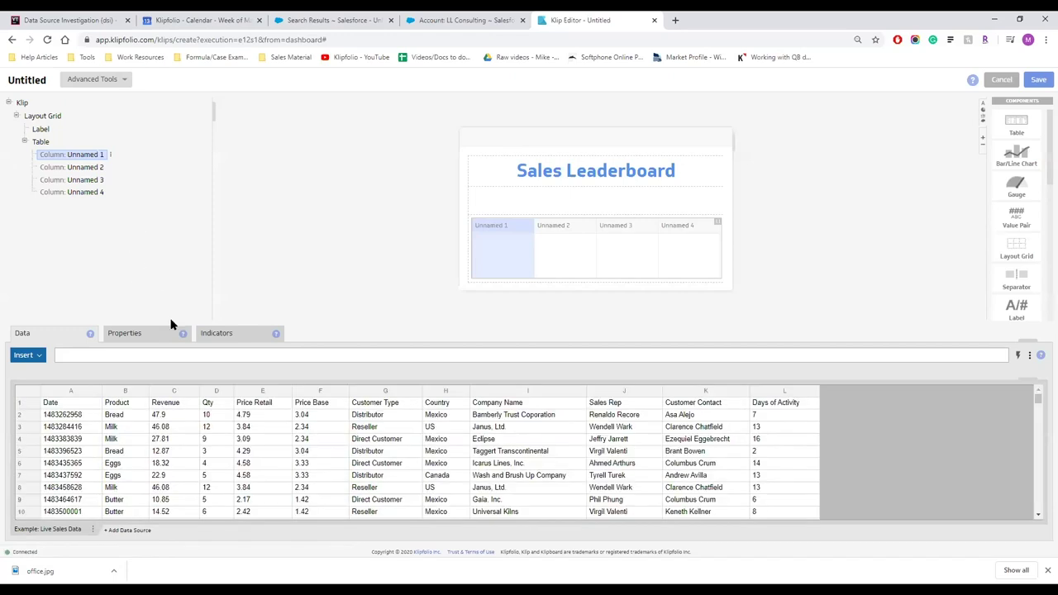
Search the data sources for 'profile' and attach ProfileImages to the klip.
click(133, 531)
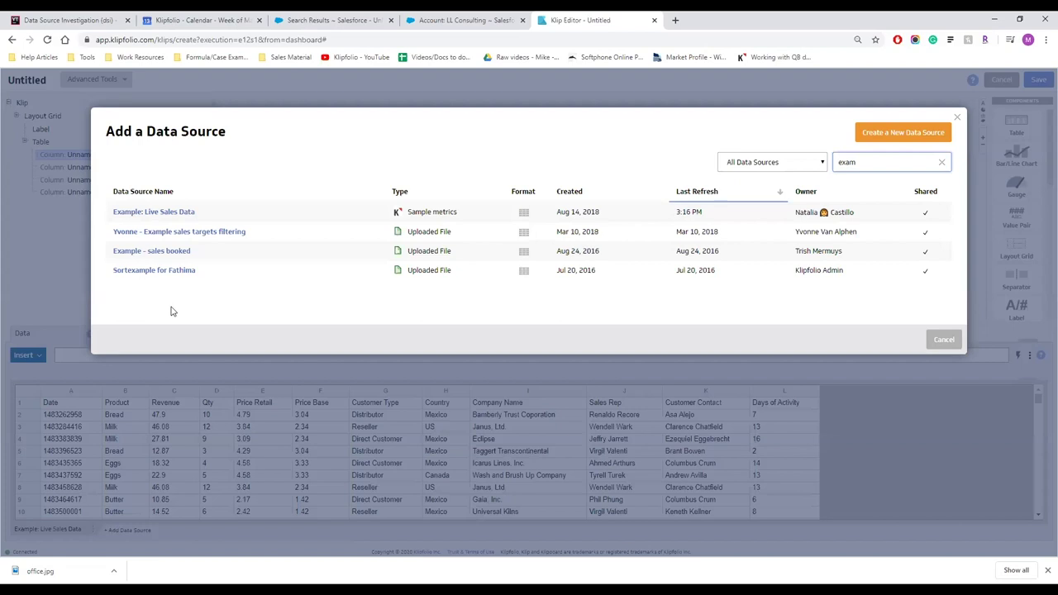
double_click(884, 158)
text(profile)
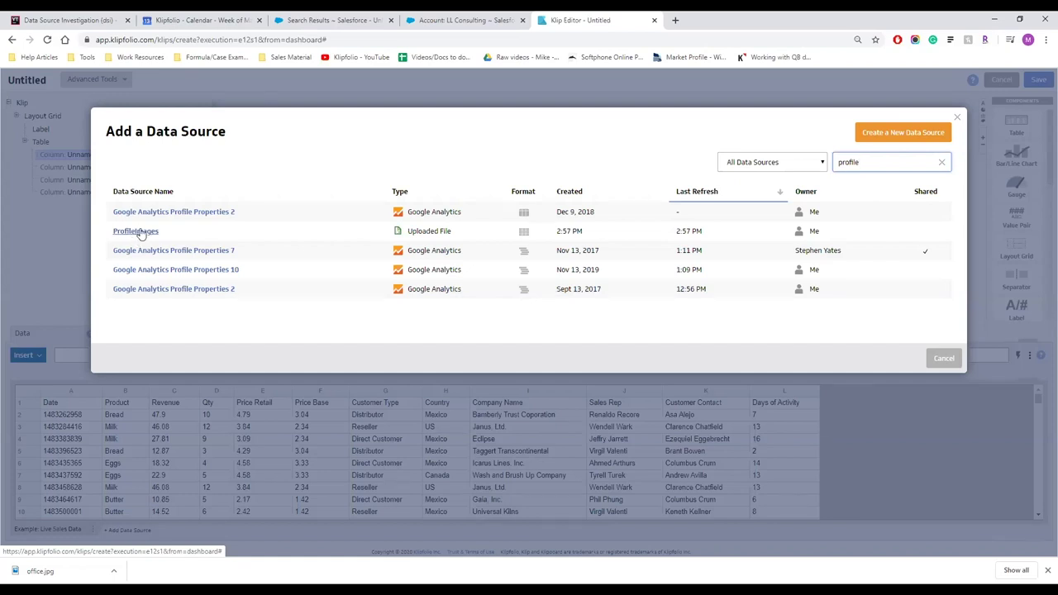
click(136, 231)
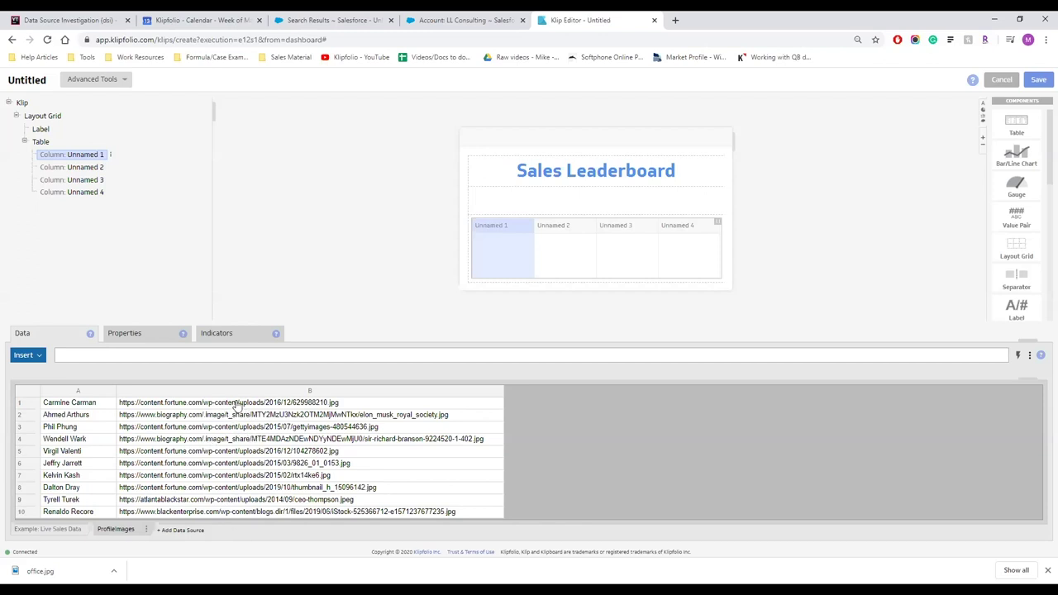
Rename the first two column headers to Sales Rep and Revenue.
click(44, 532)
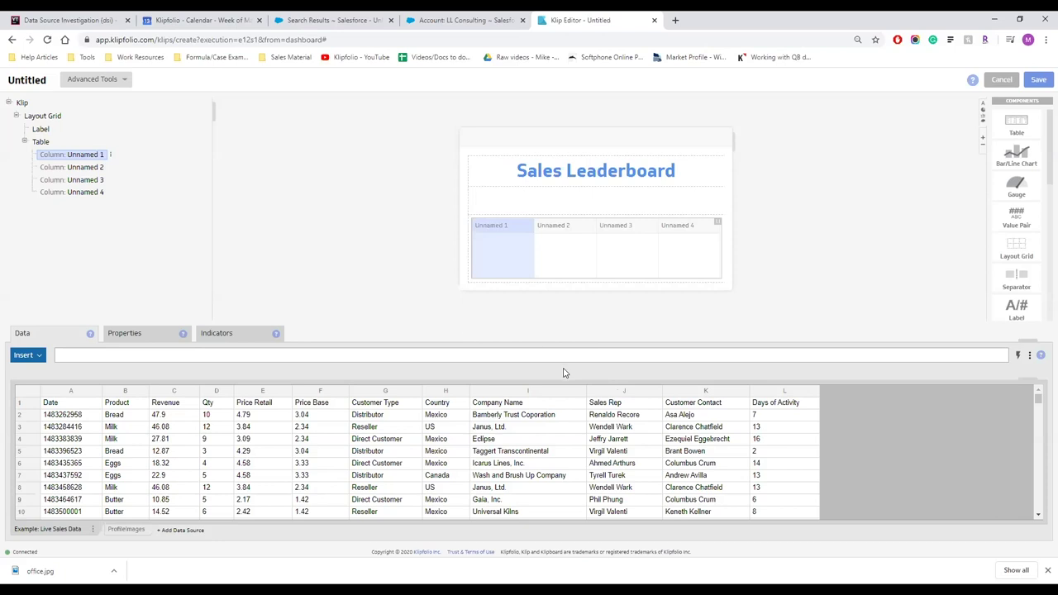
click(133, 338)
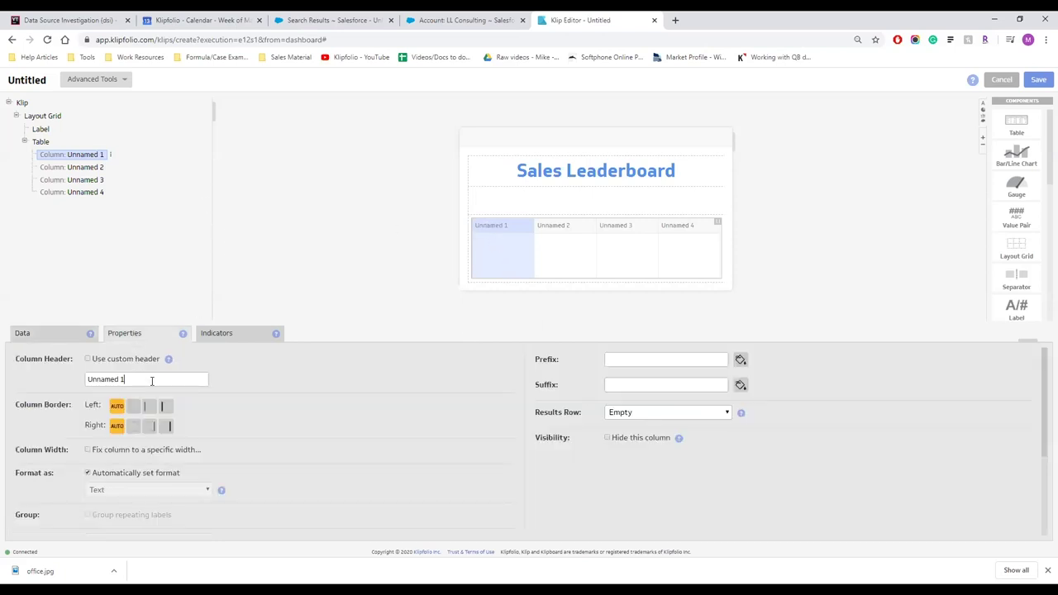
key(ctrl+a)
text(S)
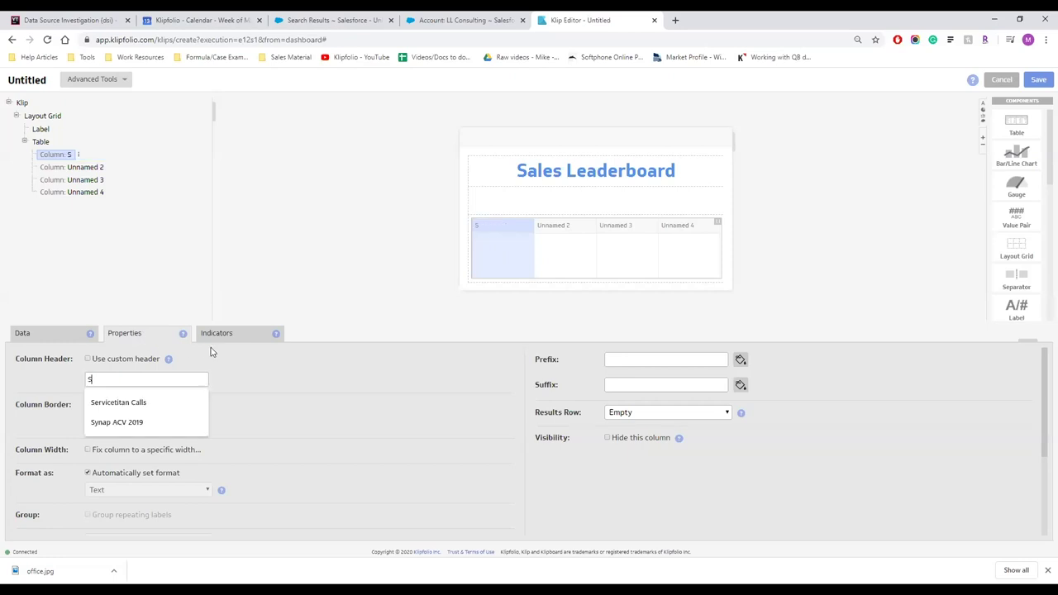
text(ales Rep)
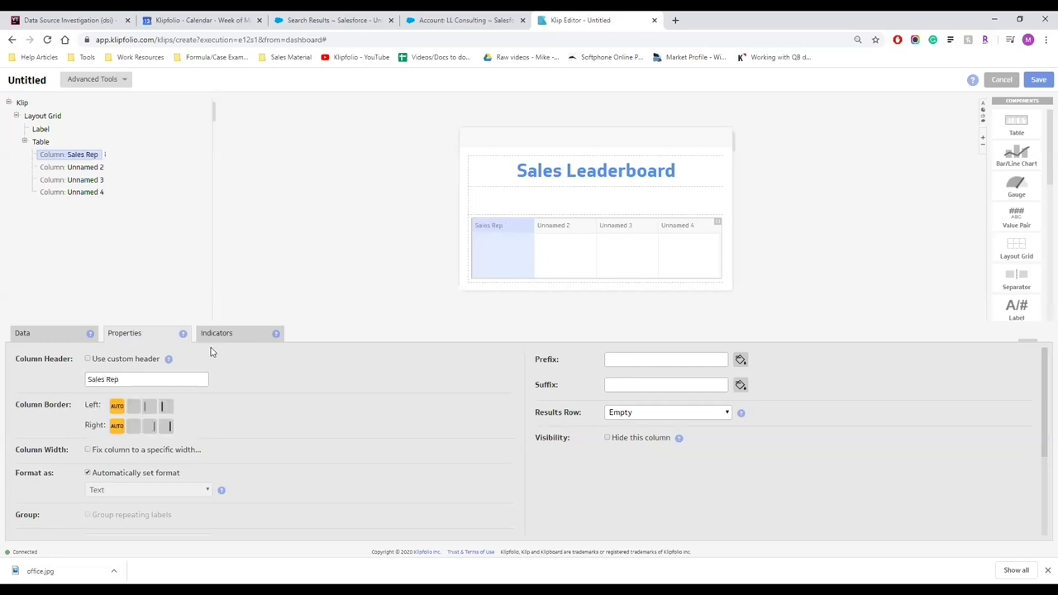
click(559, 244)
drag(176, 383, 66, 382)
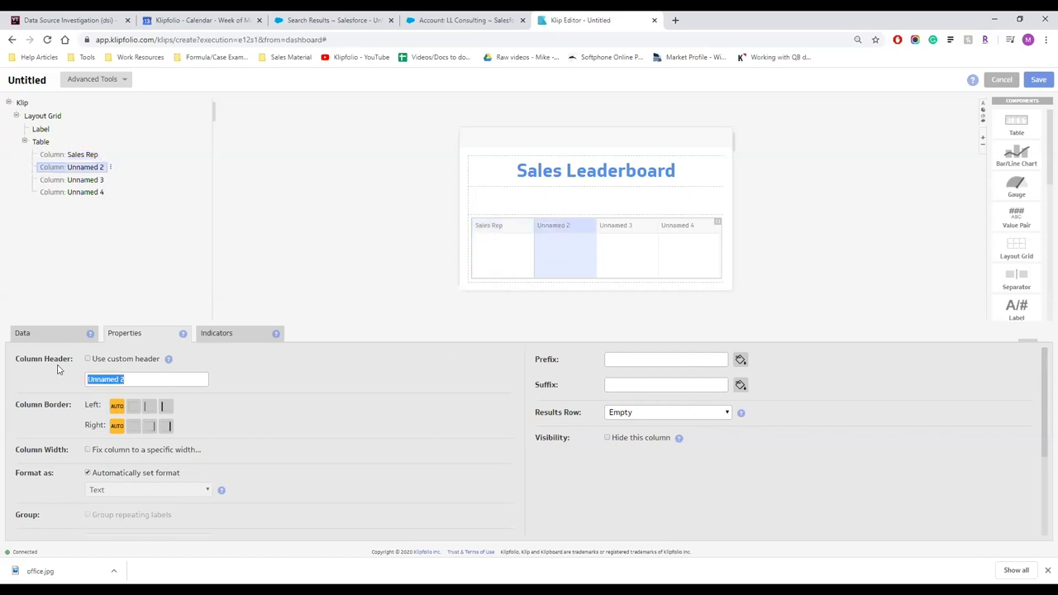
text(Revenue)
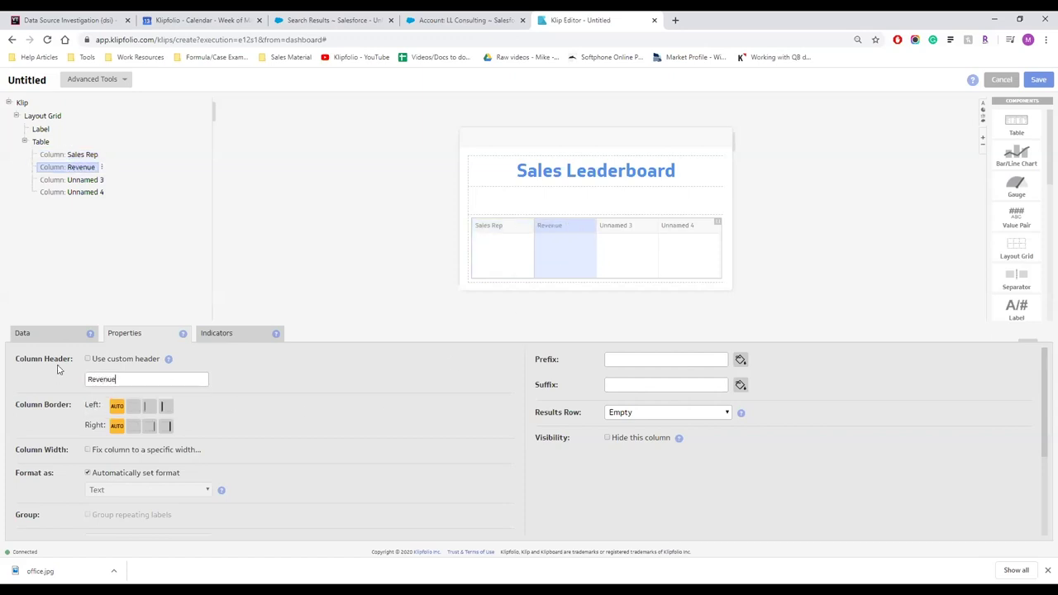
Rename the third and fourth column headers to Revenue Chart and Quantity.
click(635, 253)
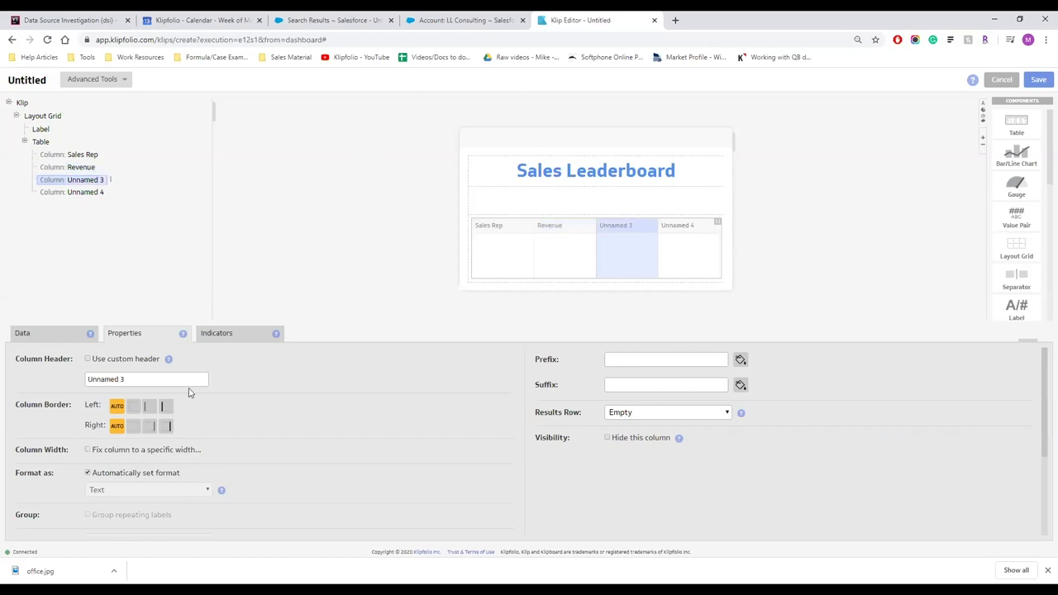
triple_click(180, 383)
text(Revenue Chart)
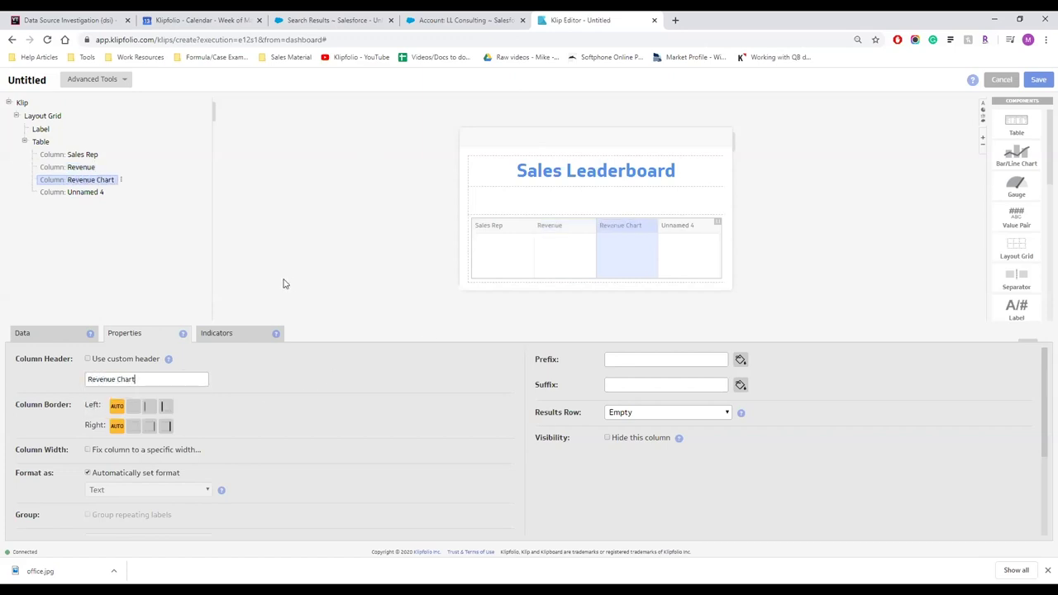
click(698, 260)
drag(126, 380, 6, 376)
text(Quantiy)
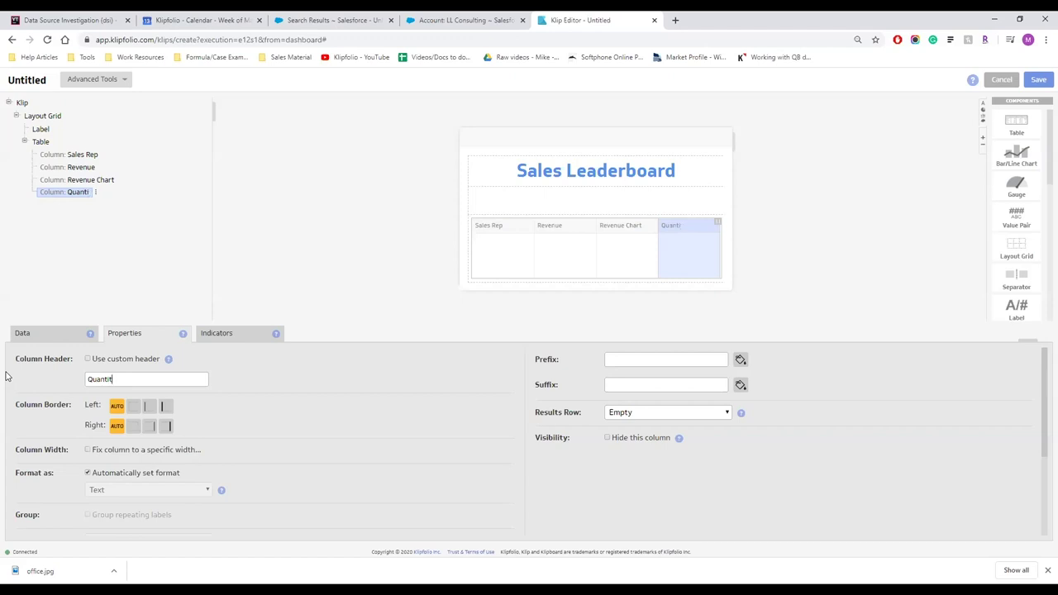
text(y)
click(488, 249)
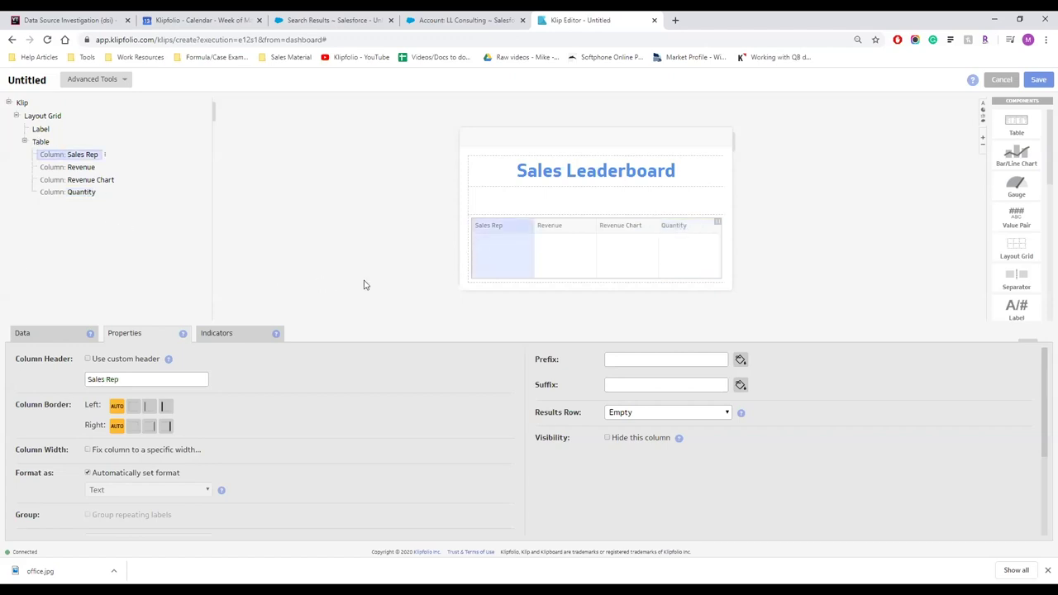
Fill Sales Rep, Revenue, Revenue Chart and Quantity from source columns J, C, C and D.
click(48, 340)
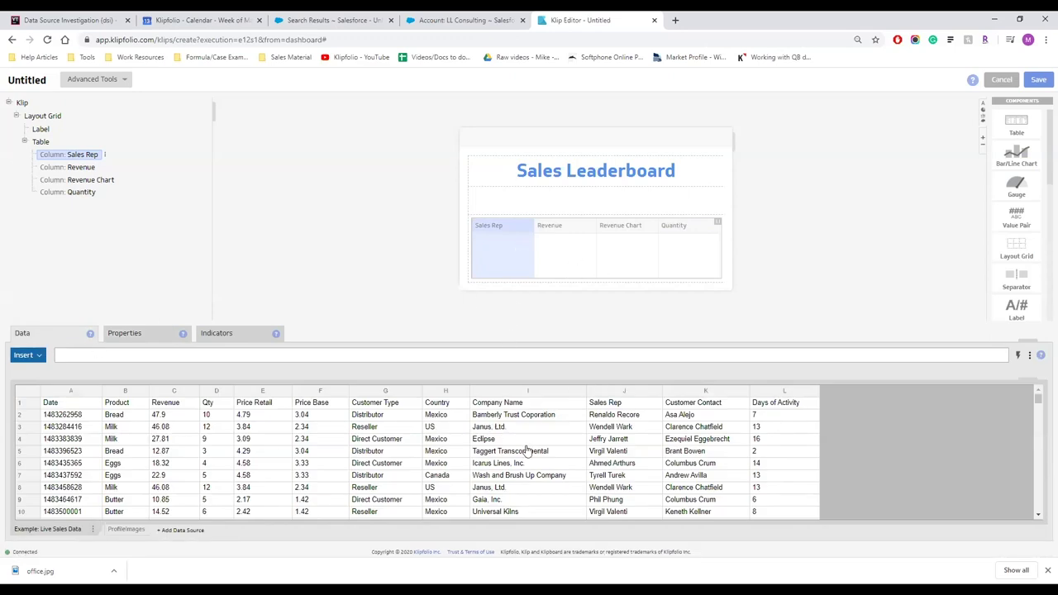
click(636, 398)
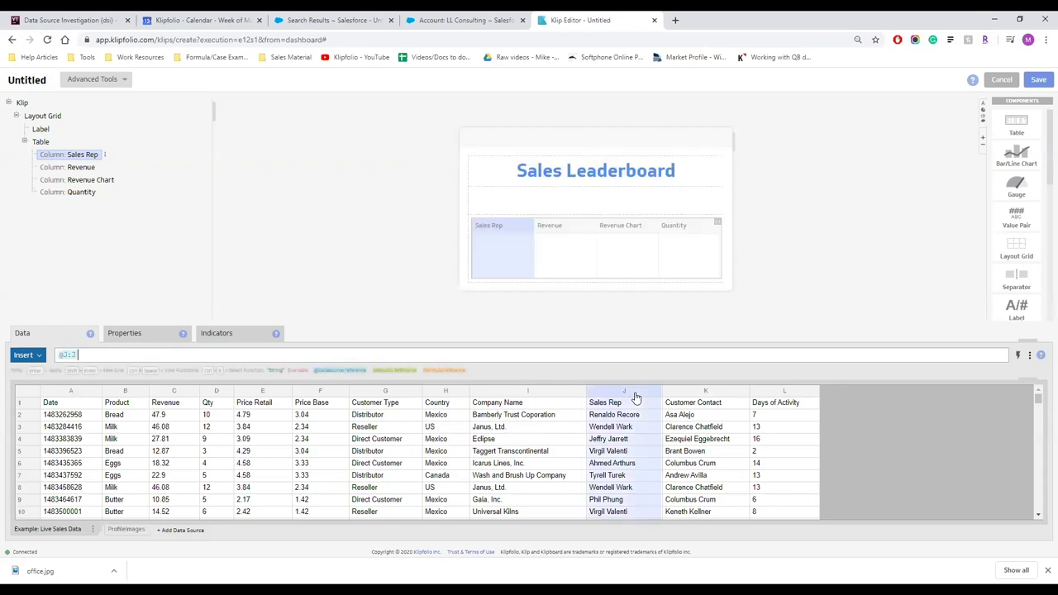
click(561, 247)
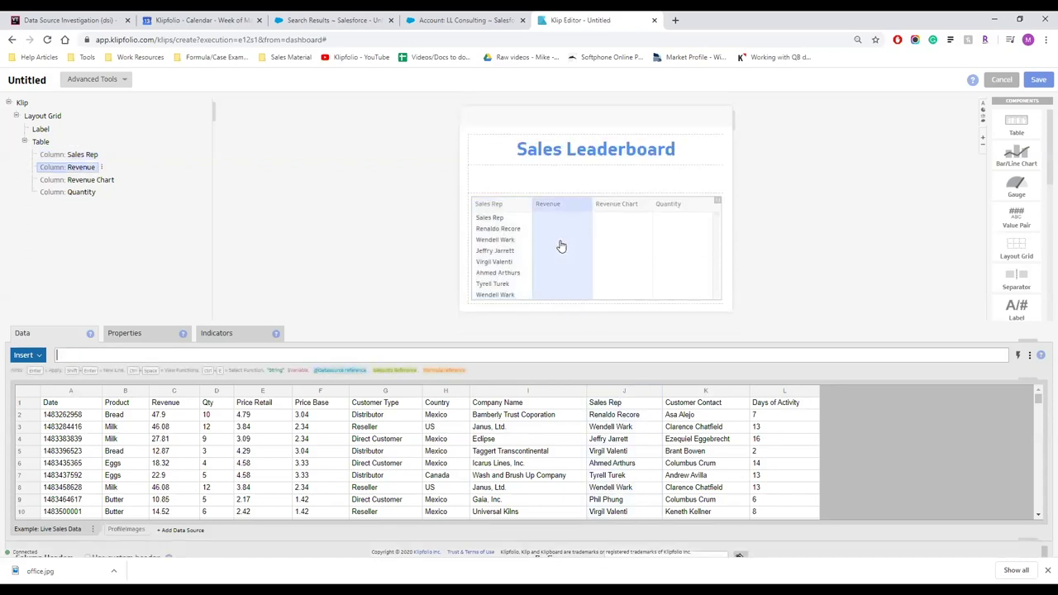
click(178, 394)
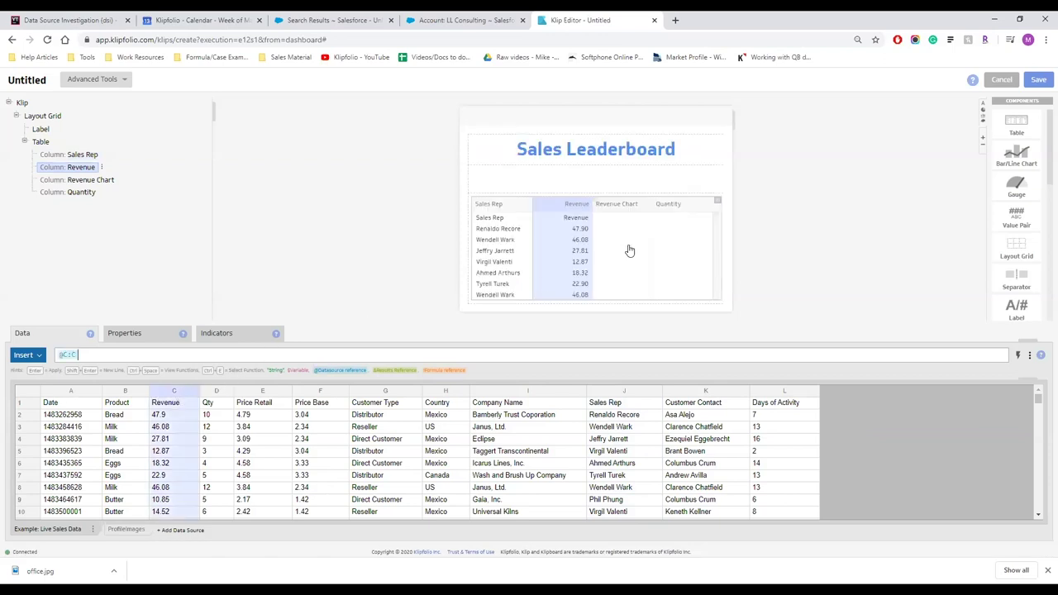
click(630, 250)
click(176, 393)
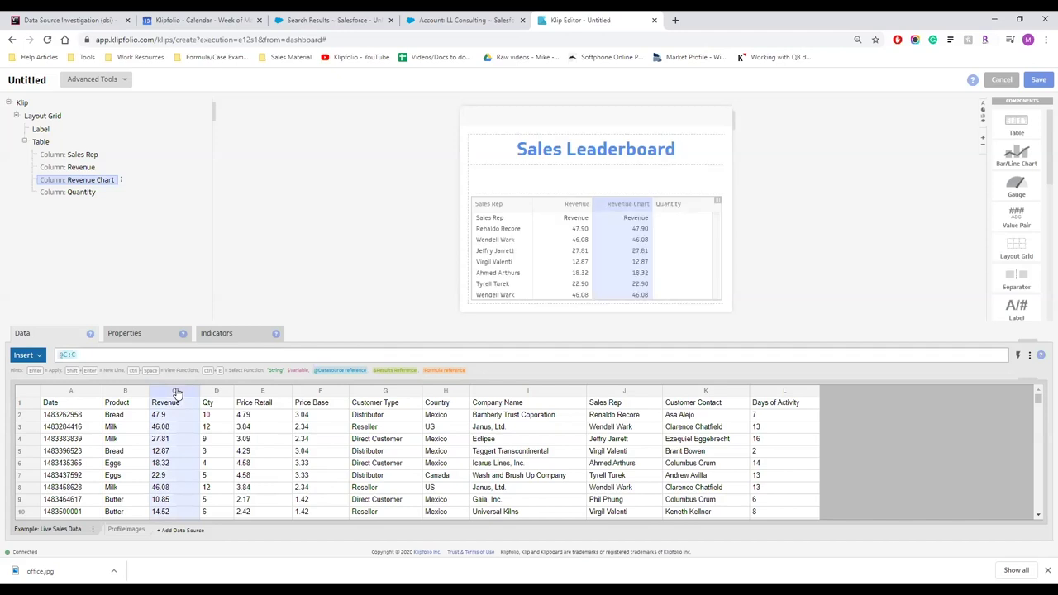
click(689, 235)
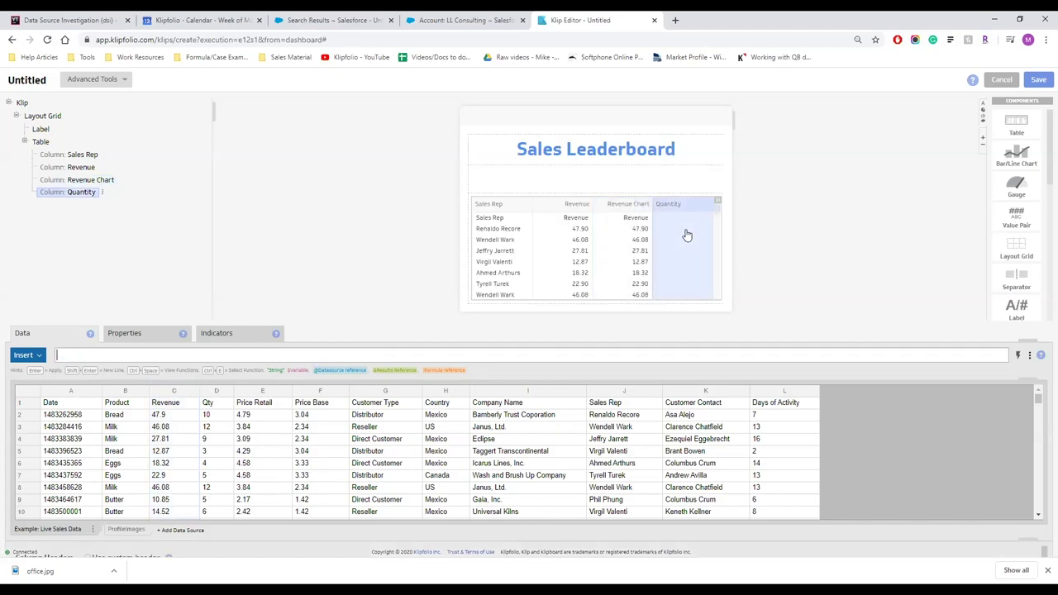
click(213, 394)
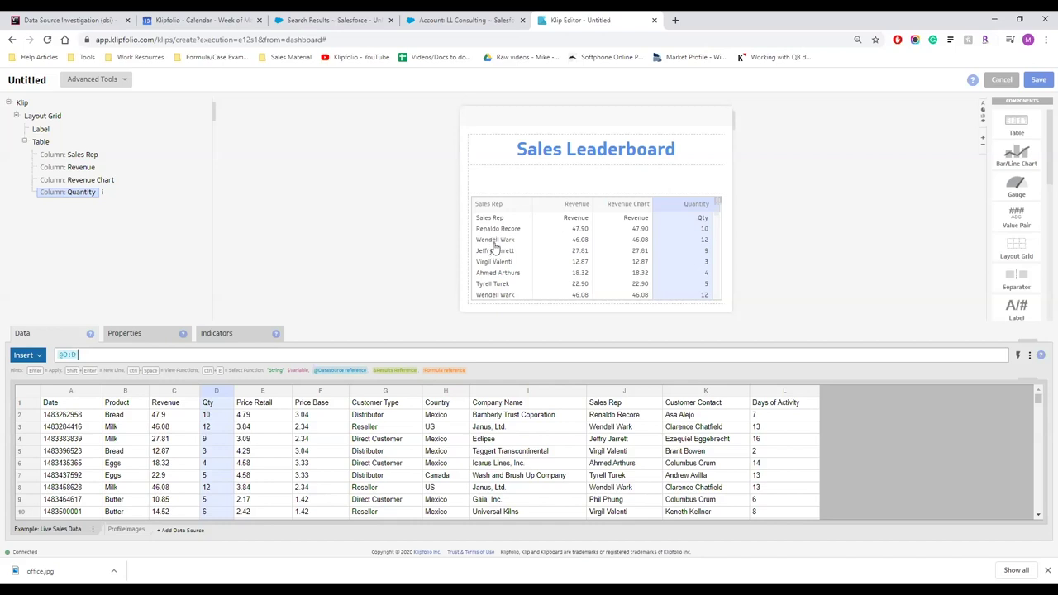
click(496, 247)
Group the table by Sales Rep and filter out the stray 'Sales Rep' value.
right_click(496, 247)
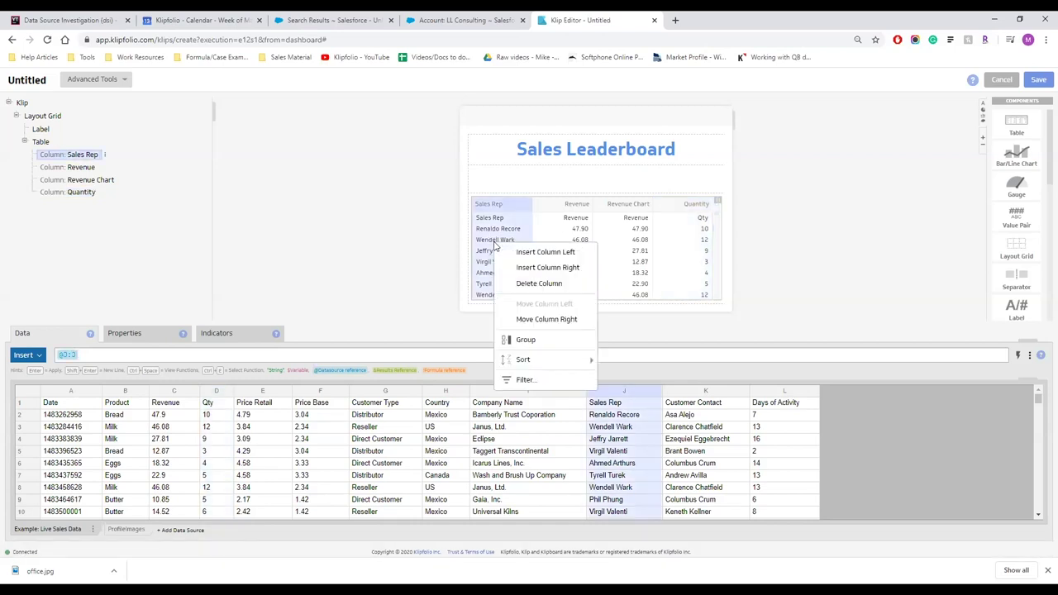
click(554, 348)
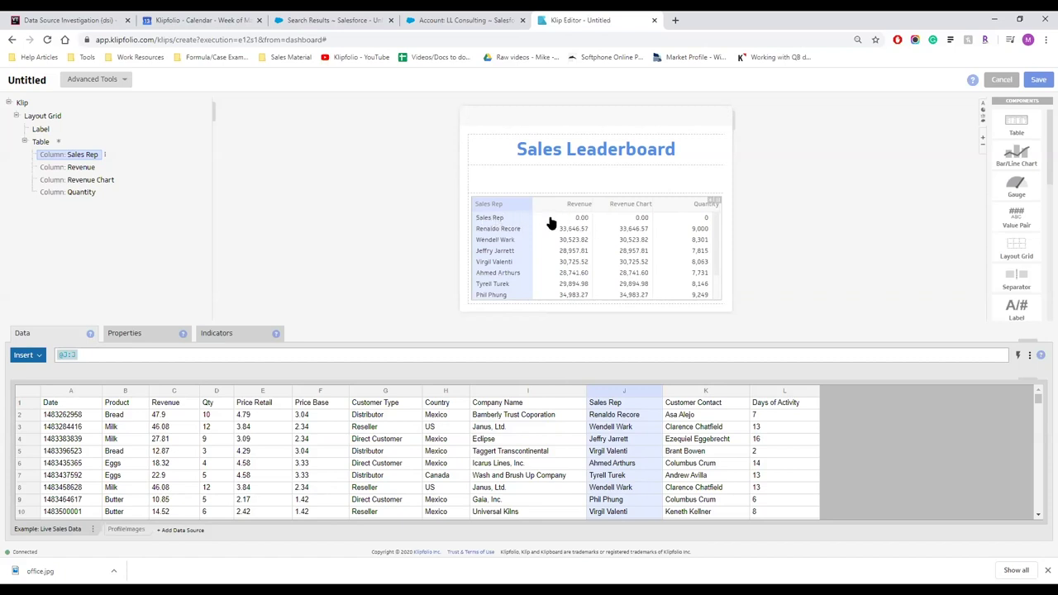
right_click(494, 233)
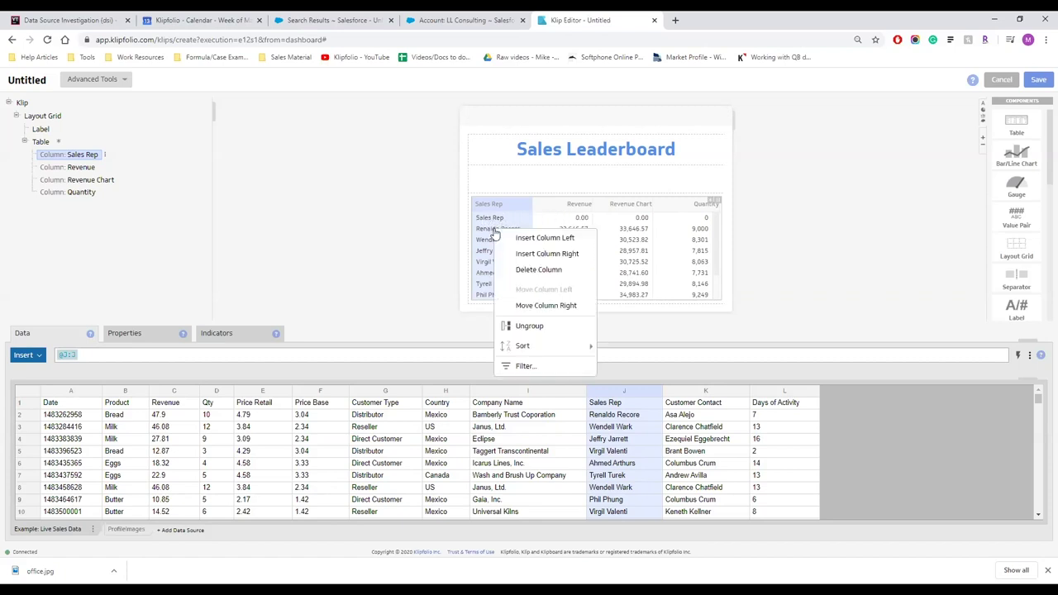
click(525, 368)
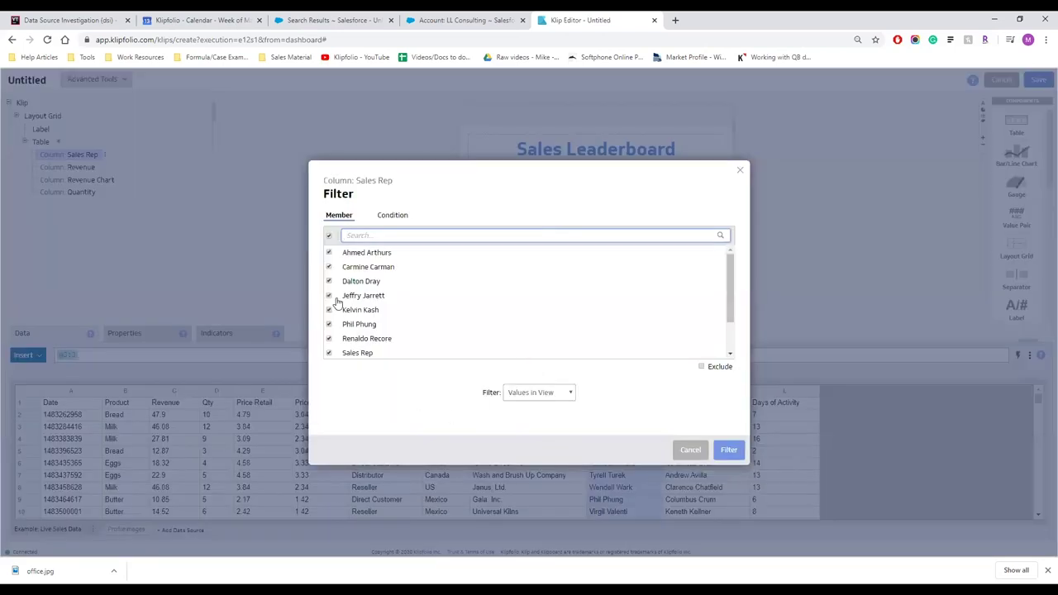
click(329, 236)
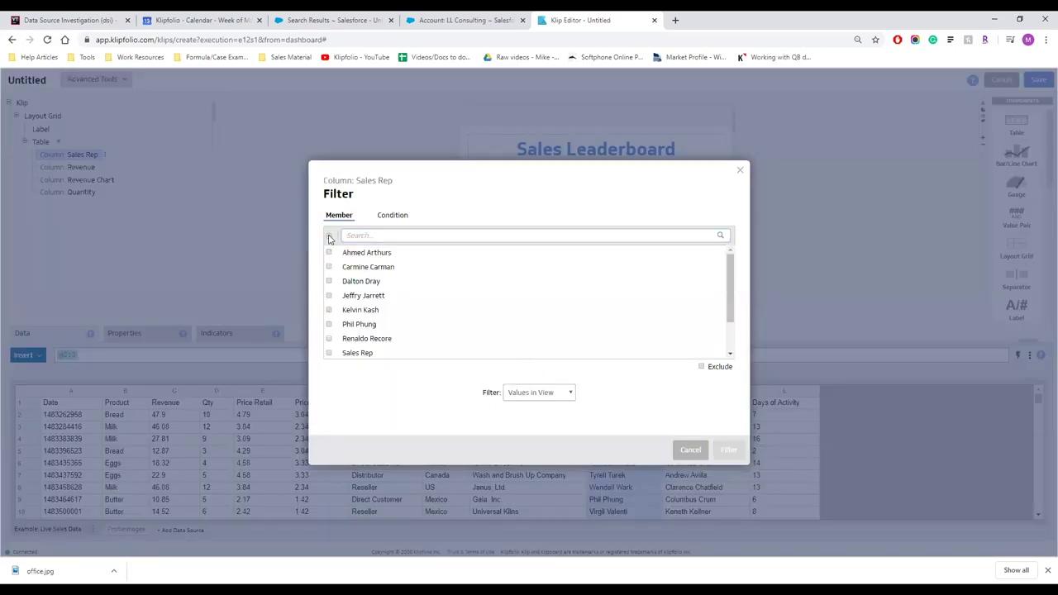
click(330, 354)
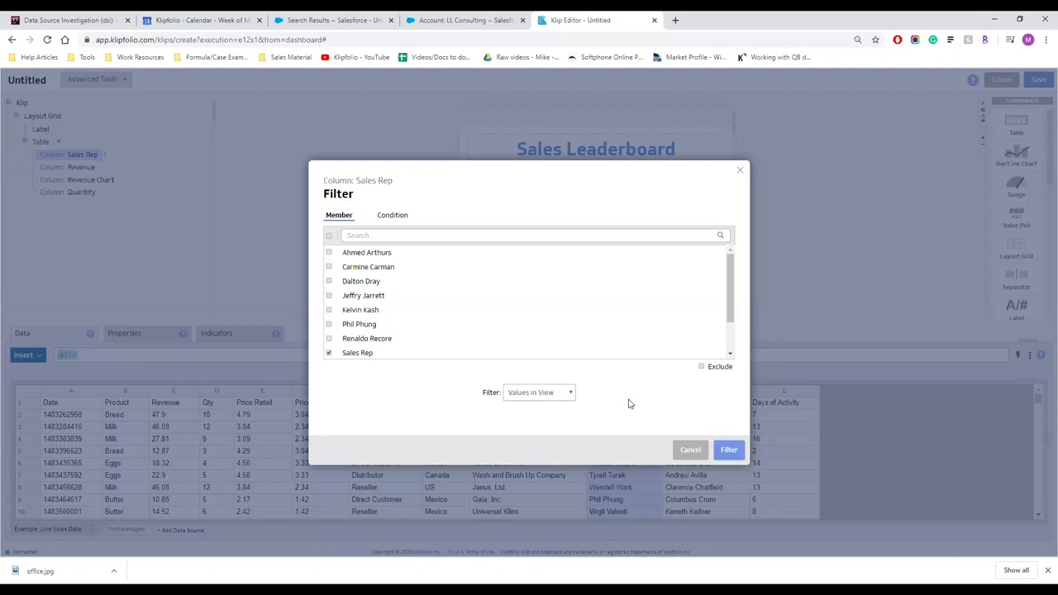
click(728, 451)
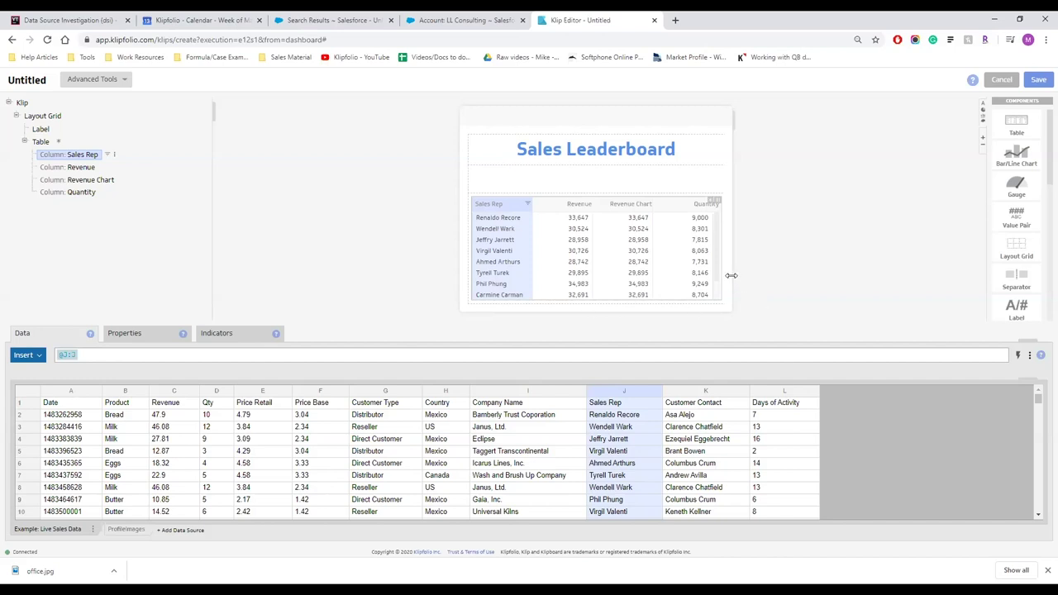
Widen the leaderboard klip and raise Table Rows from 8 to 10.
drag(731, 275, 840, 275)
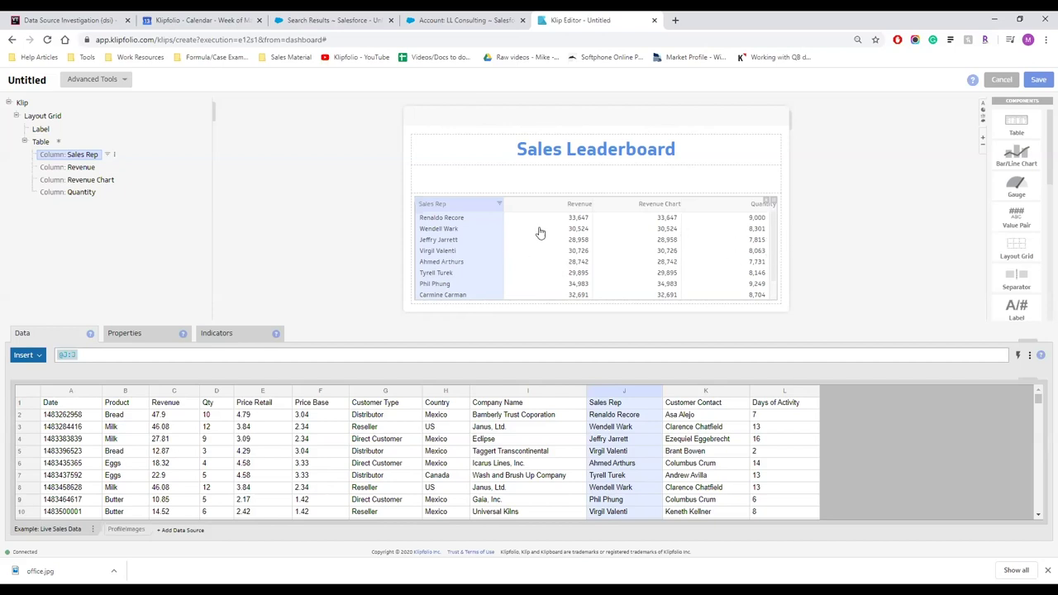
scroll(773, 236, down, 1)
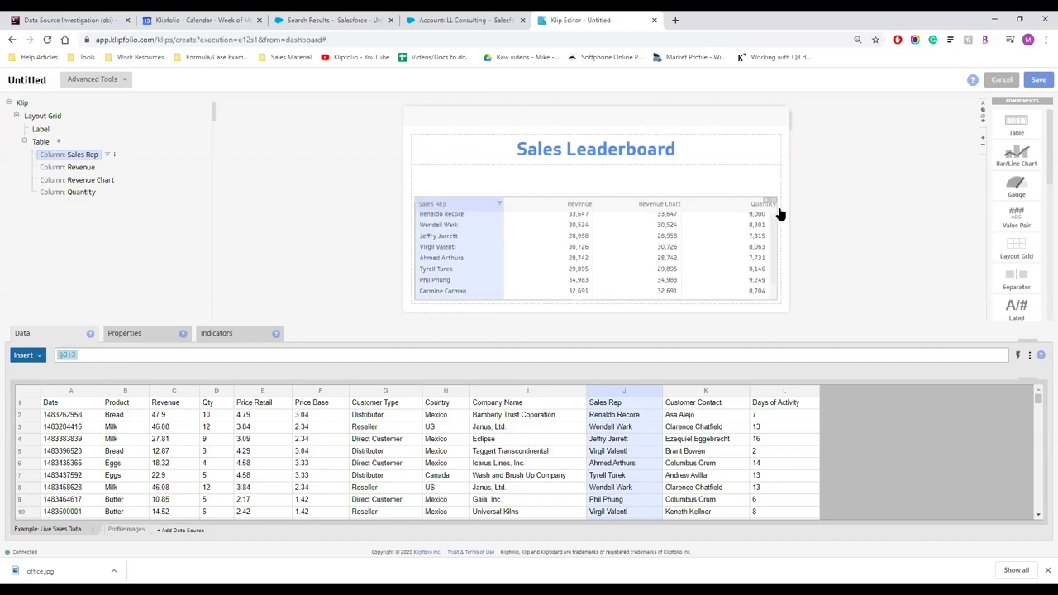
click(411, 271)
click(469, 251)
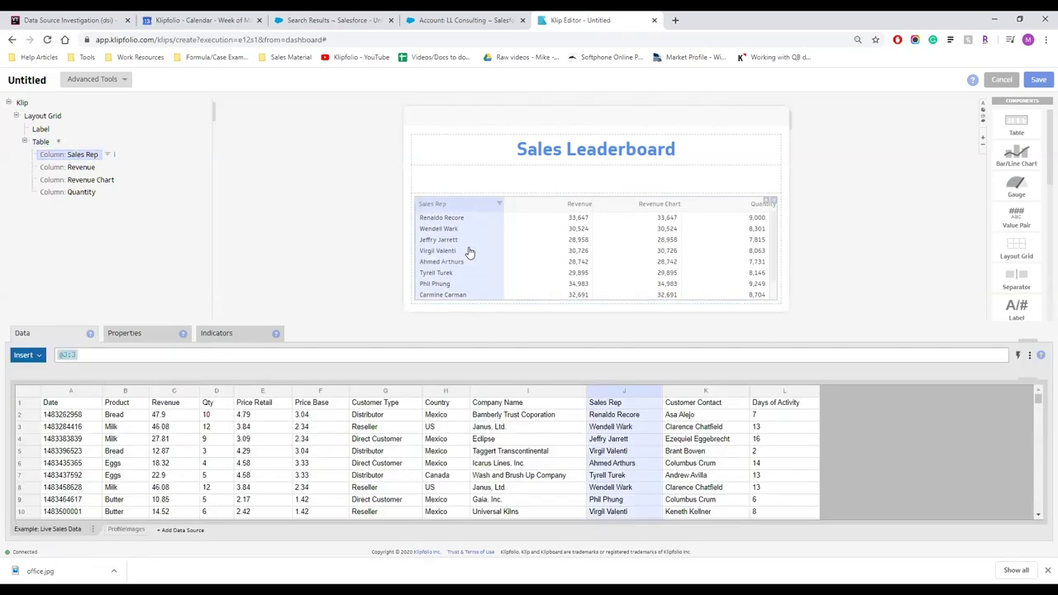
click(40, 143)
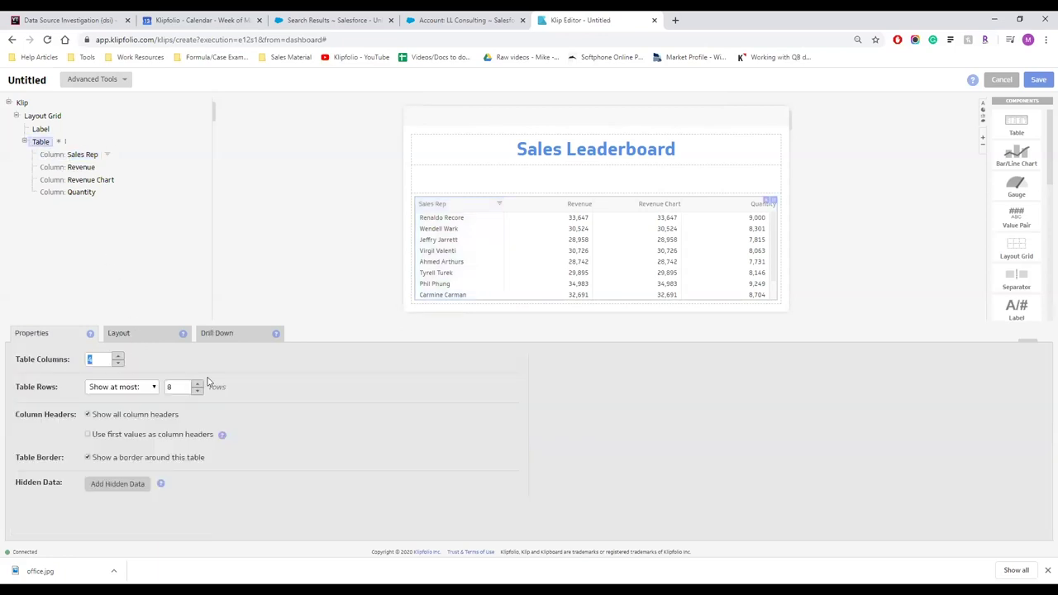
click(198, 383)
click(199, 384)
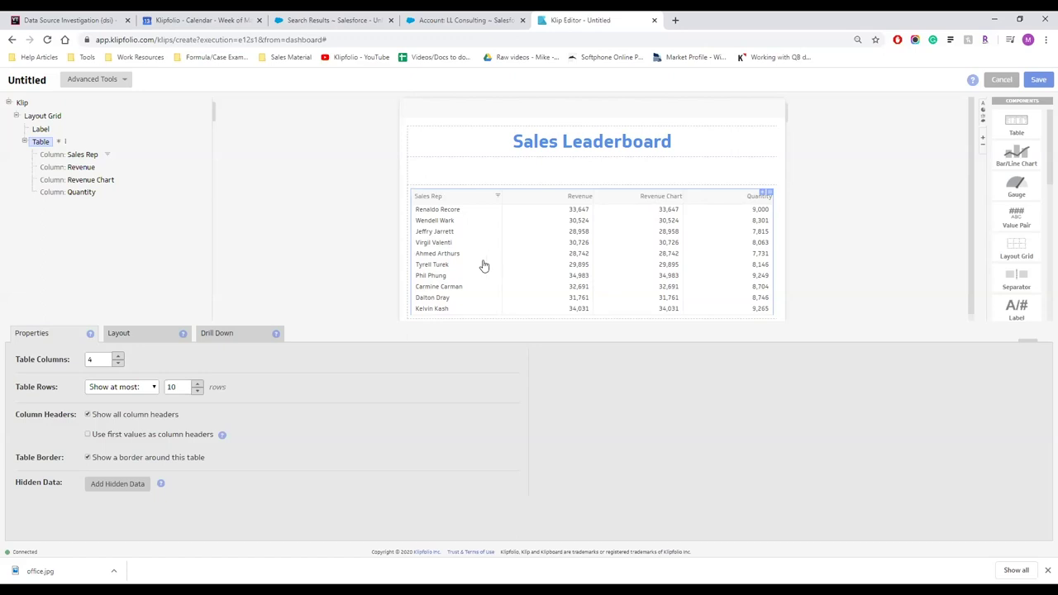
Turn off automatic format for Revenue Chart and set it to Mini Chart: Horizontal.
click(655, 248)
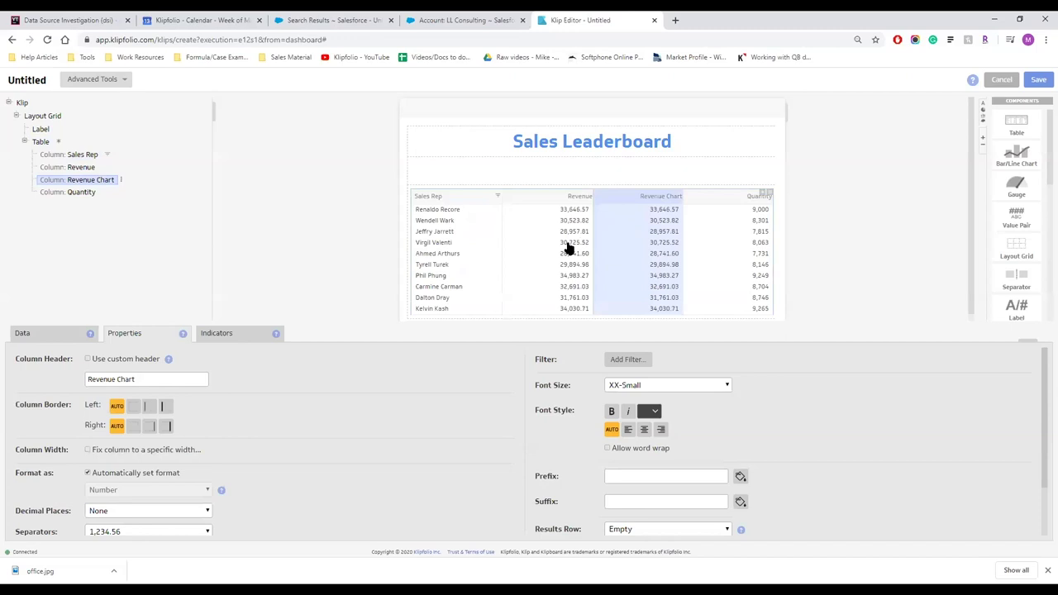
click(567, 248)
click(640, 246)
scroll(238, 469, down, 1)
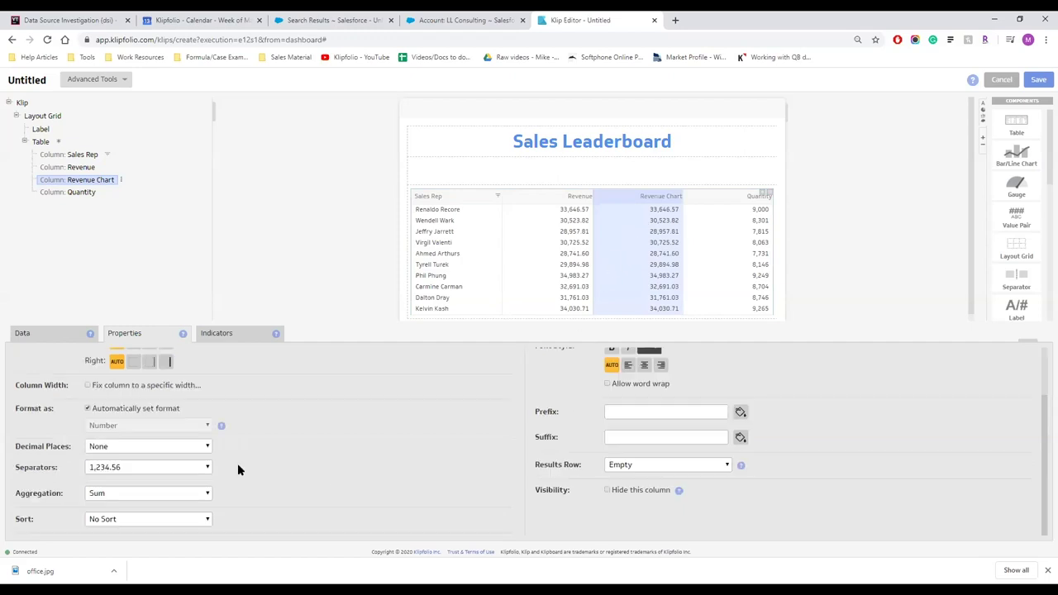
click(113, 411)
click(121, 427)
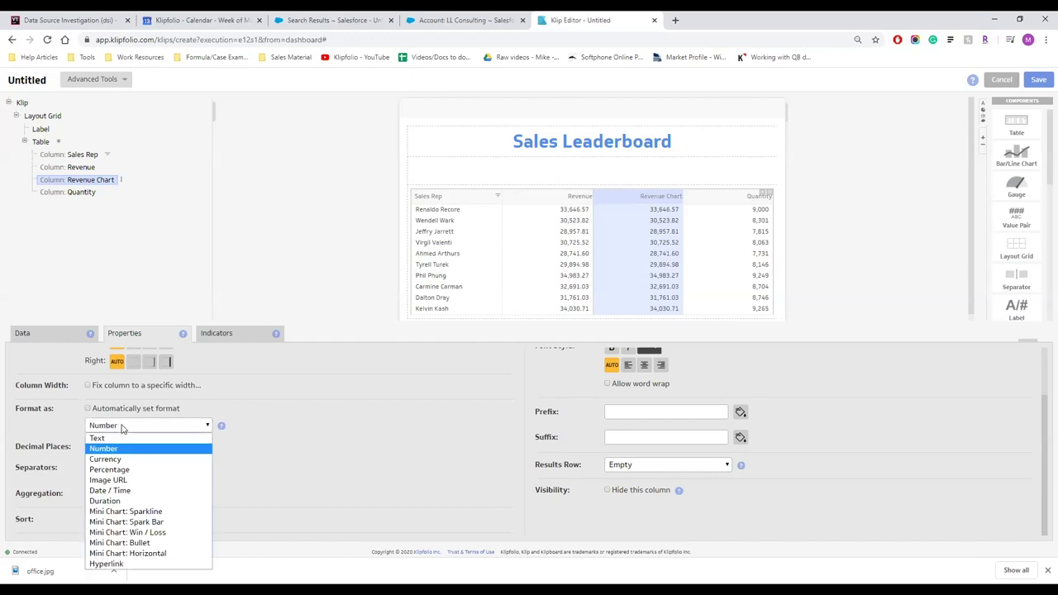
click(139, 554)
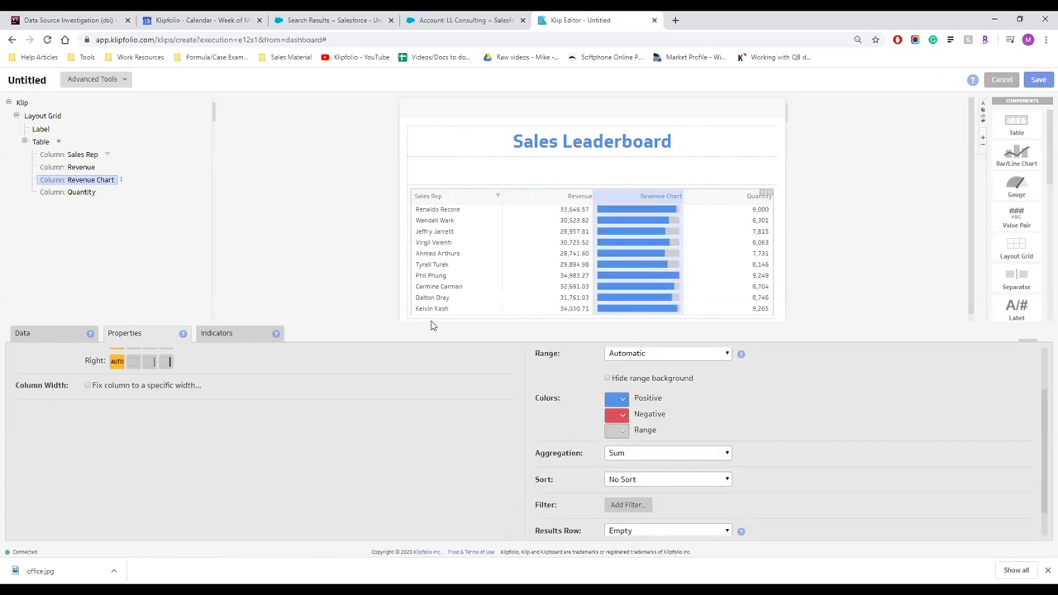
scroll(471, 244, down, 1)
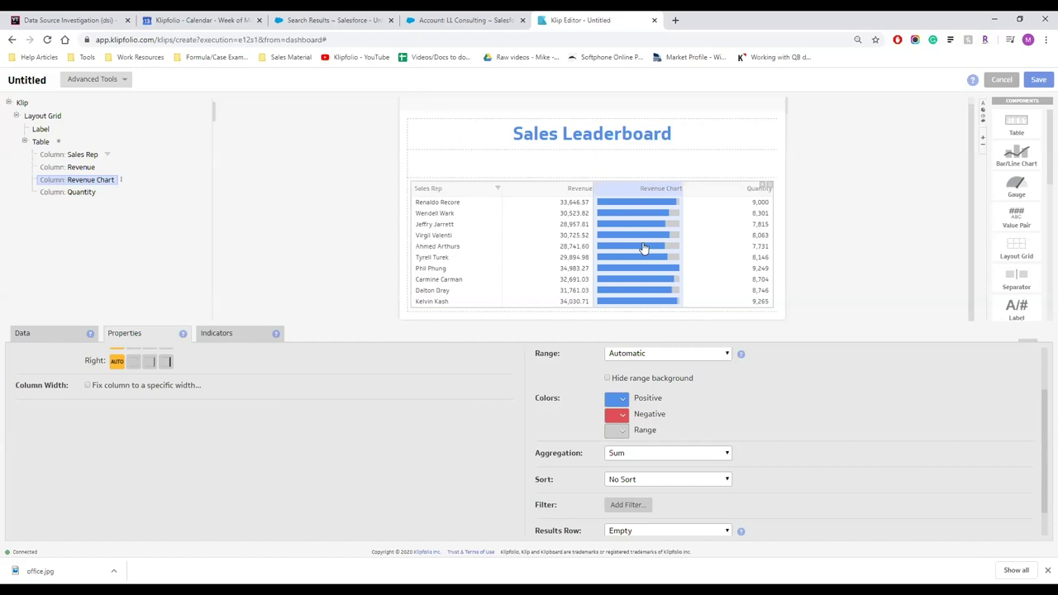
Sort the table by the Revenue Chart column, highest to lowest.
mouse_move(630, 228)
right_click(624, 209)
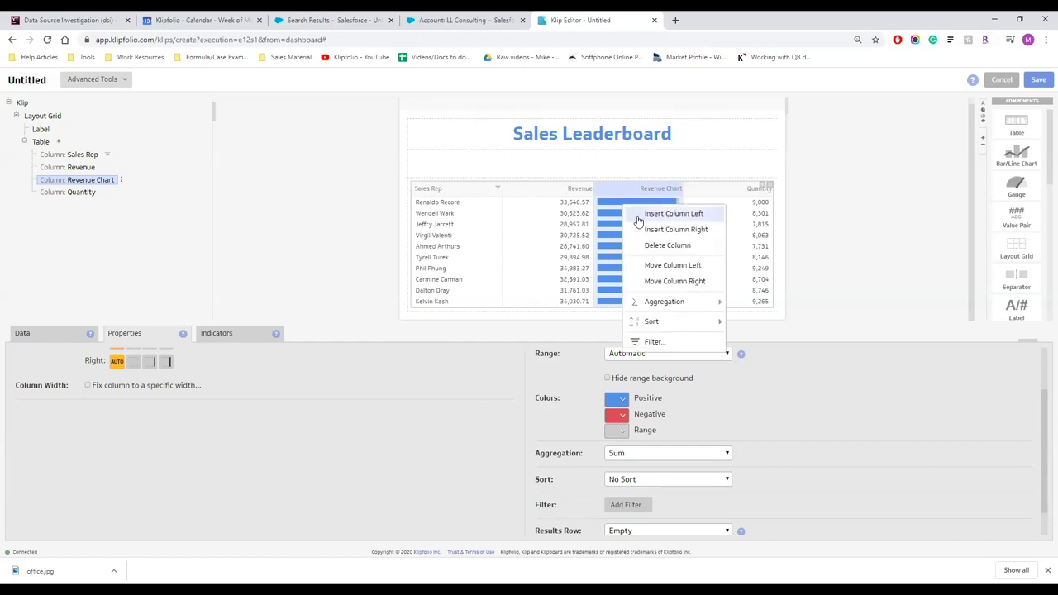
mouse_move(656, 326)
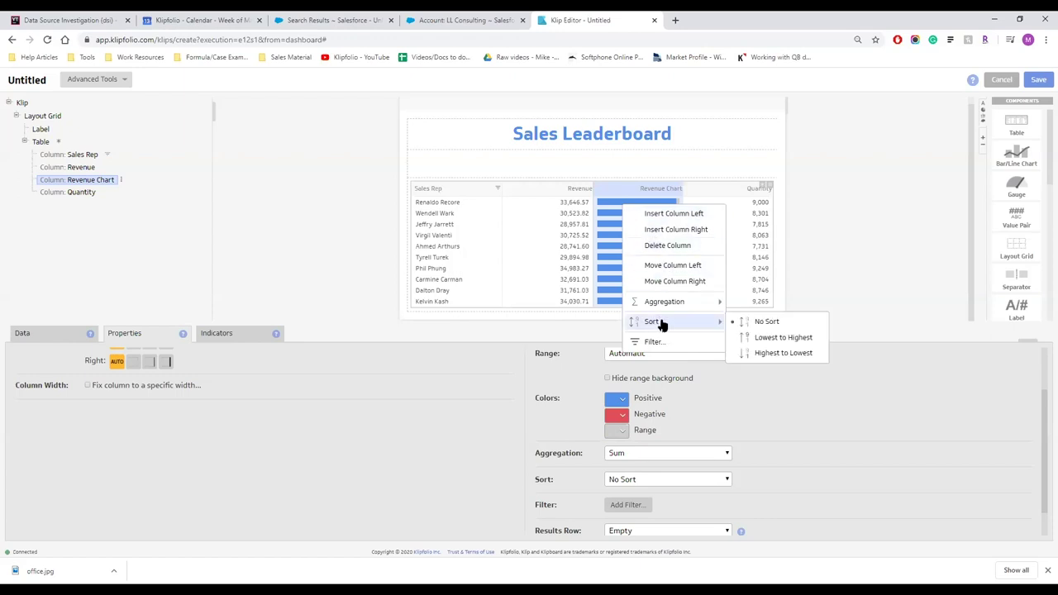
click(781, 353)
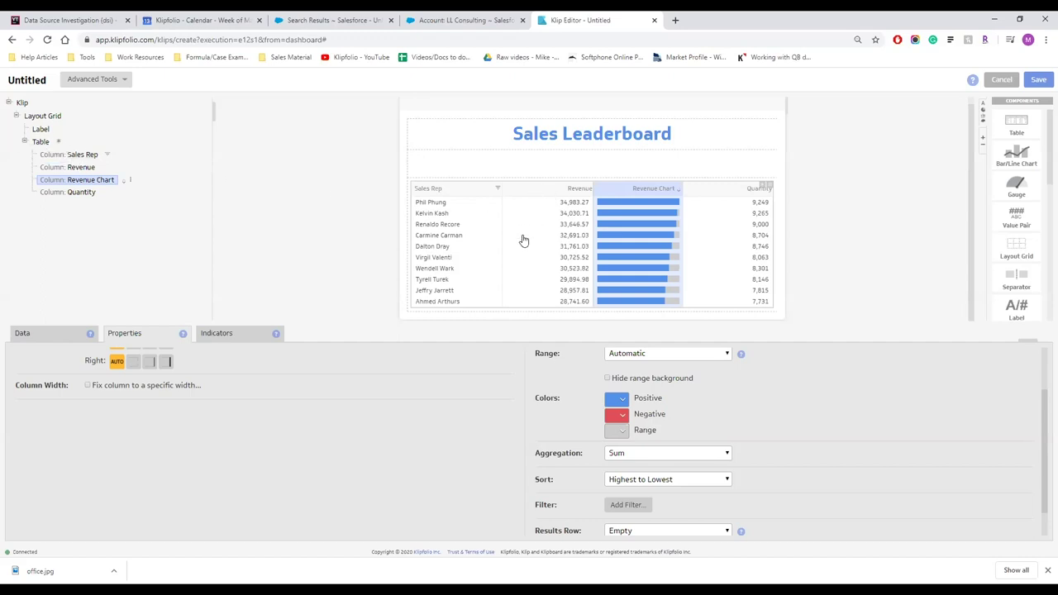
Select the Revenue column and view its @C:C source data.
click(569, 241)
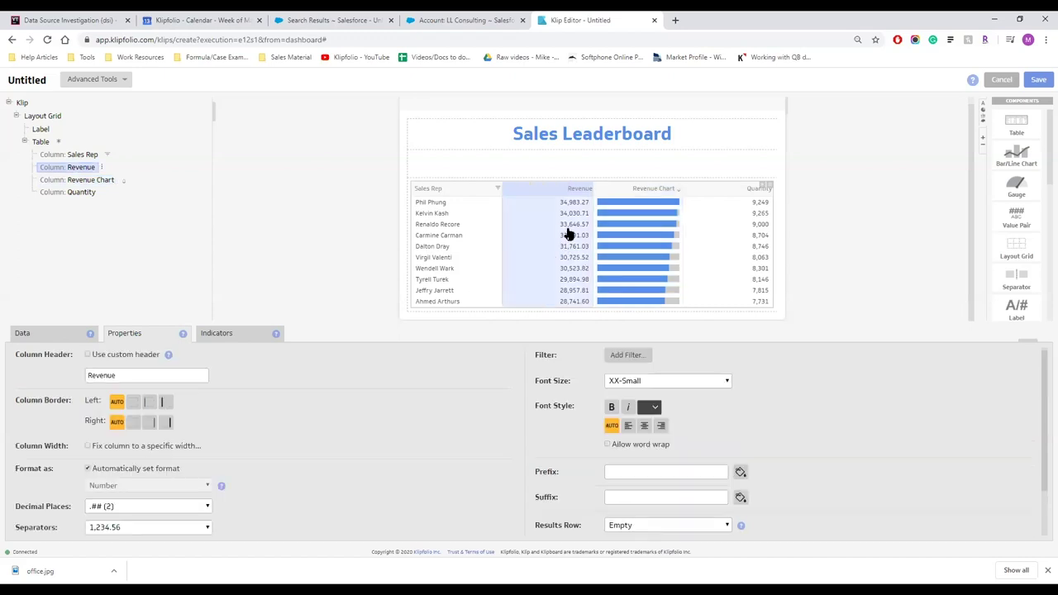
click(52, 336)
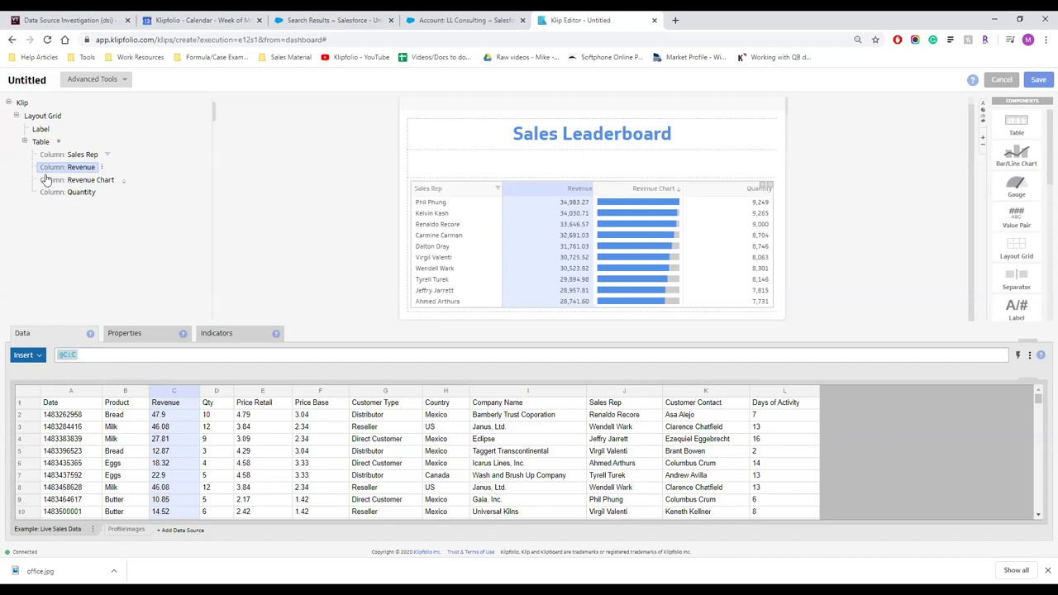
Add a hidden Date data field to the table, filled from source column A (@A:A).
right_click(42, 143)
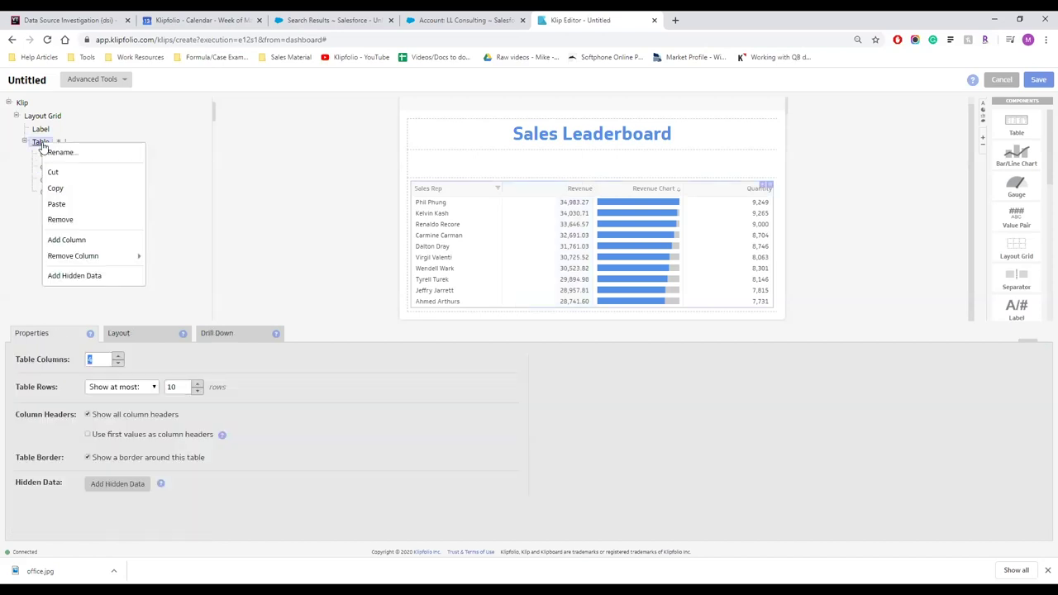
click(86, 277)
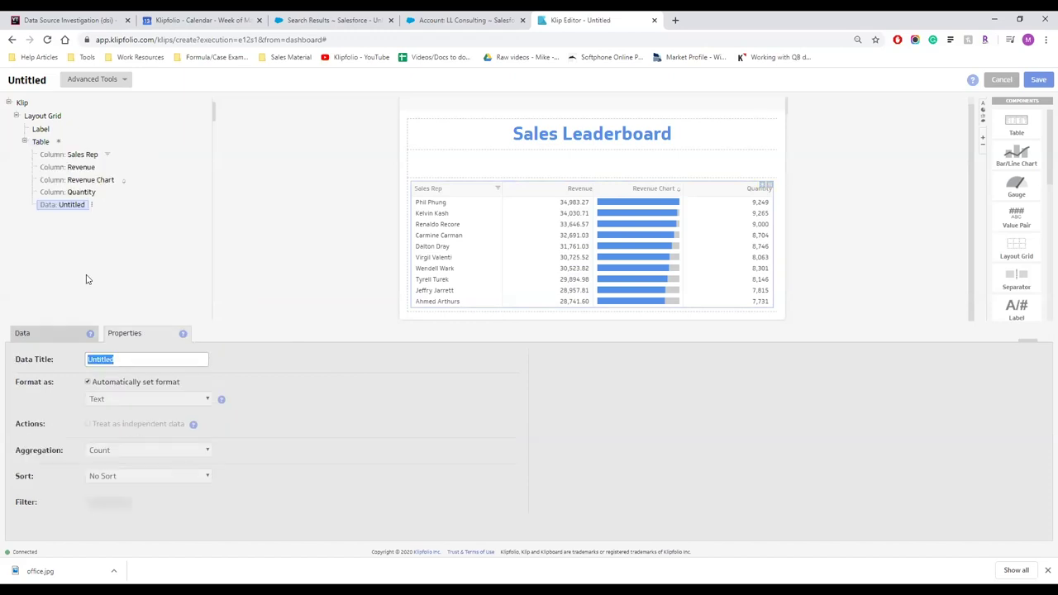
text(Date)
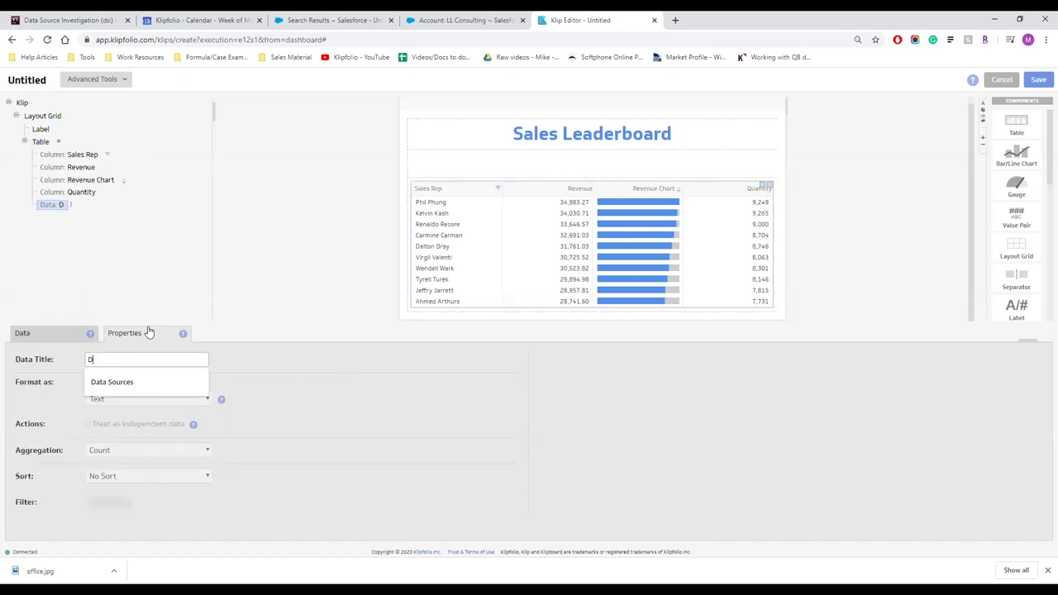
click(38, 337)
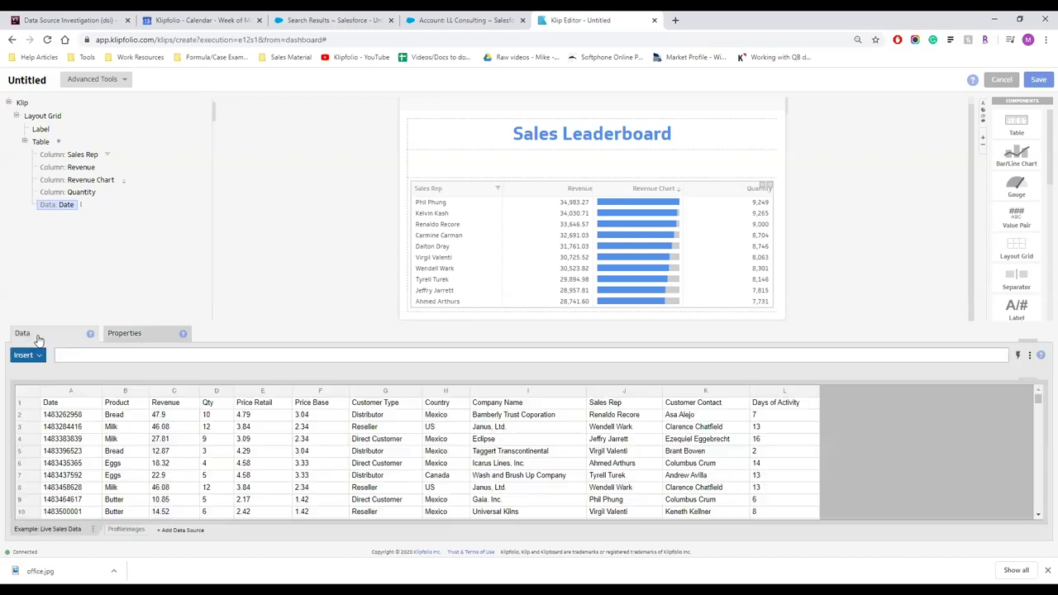
click(80, 395)
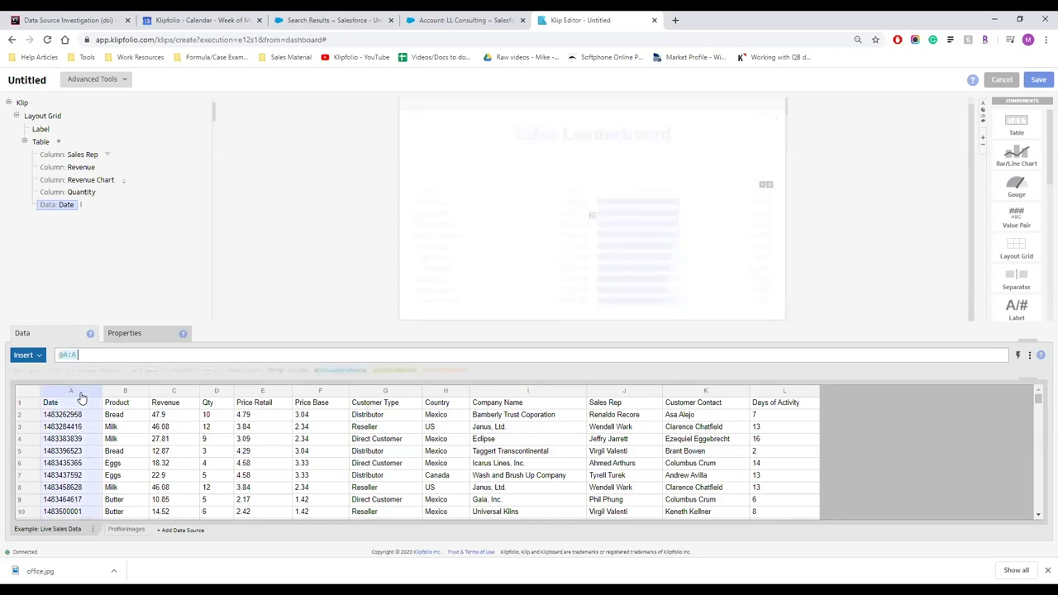
click(126, 335)
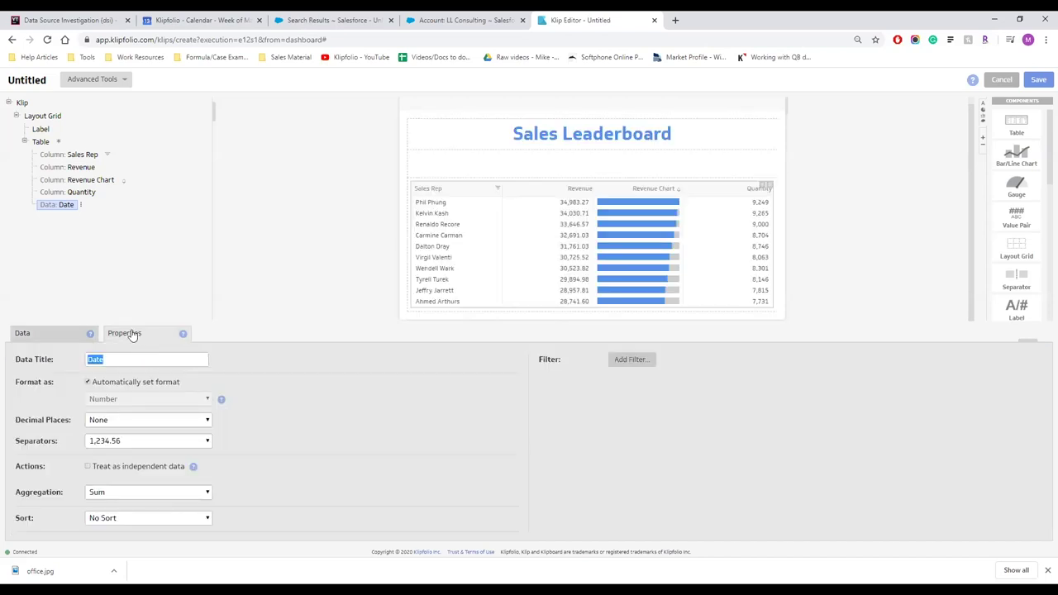
click(33, 333)
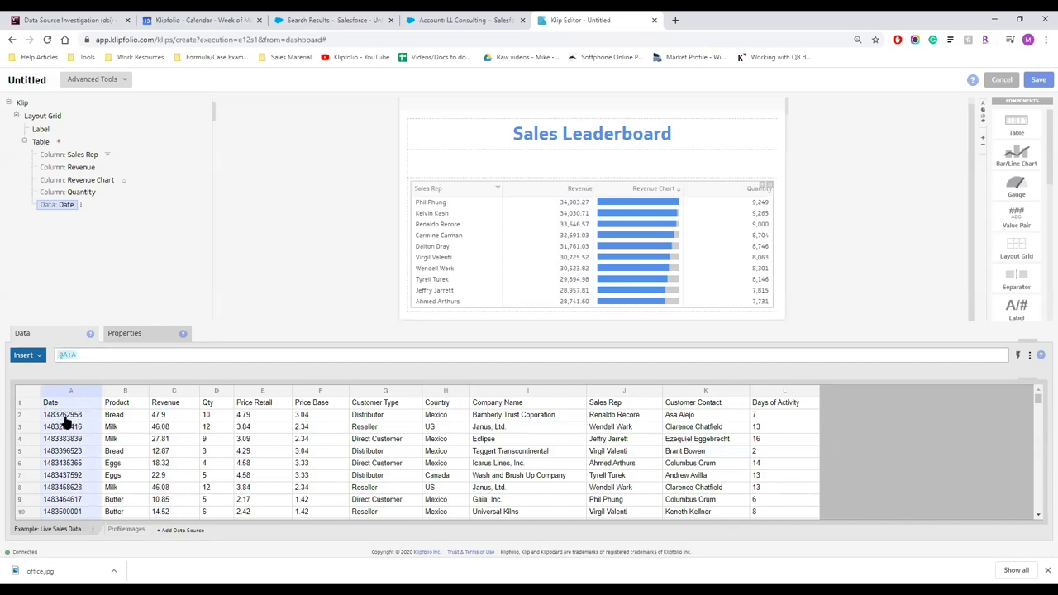
Format the Date data as Date / Time with input format Unix time (as seconds).
click(125, 334)
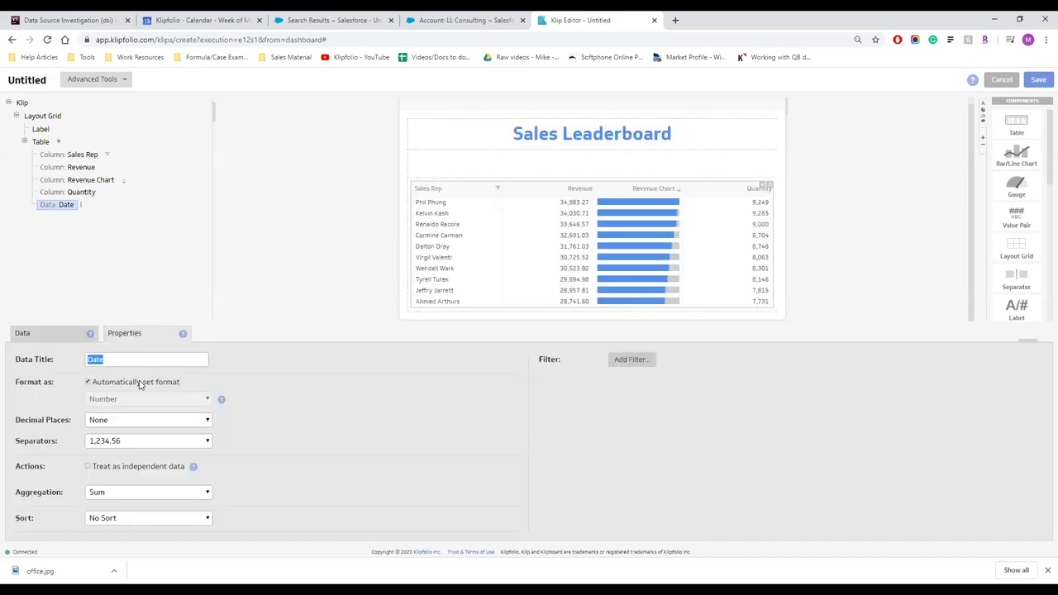
click(125, 384)
click(128, 399)
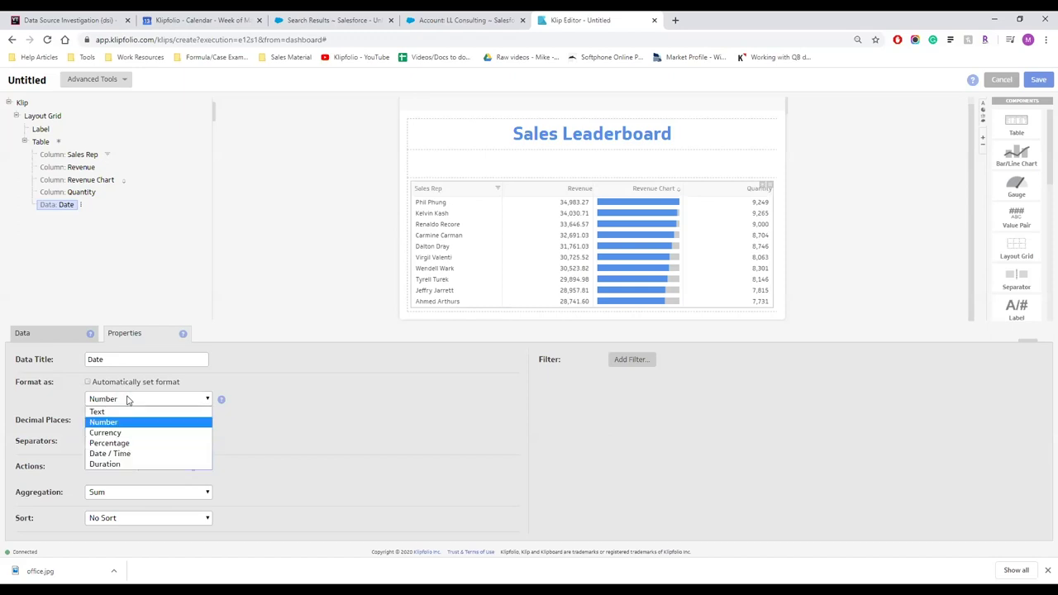
click(116, 454)
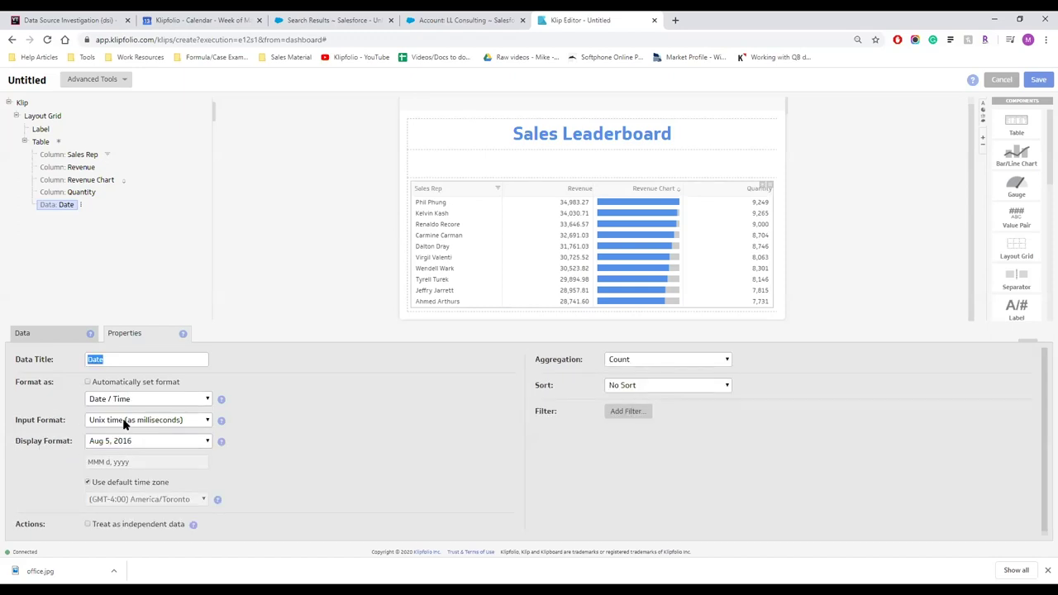
click(124, 421)
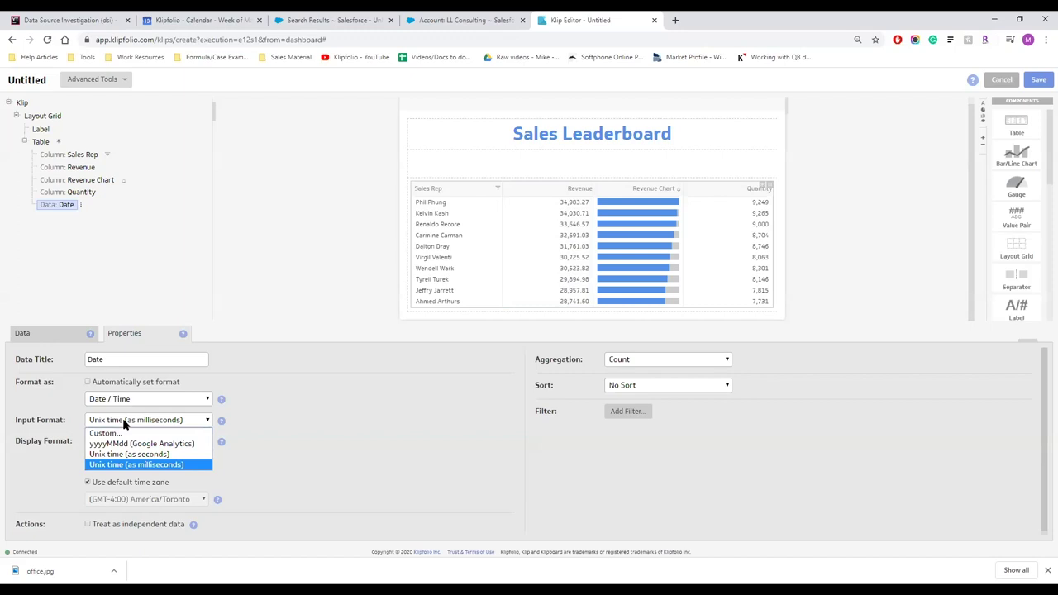
click(149, 457)
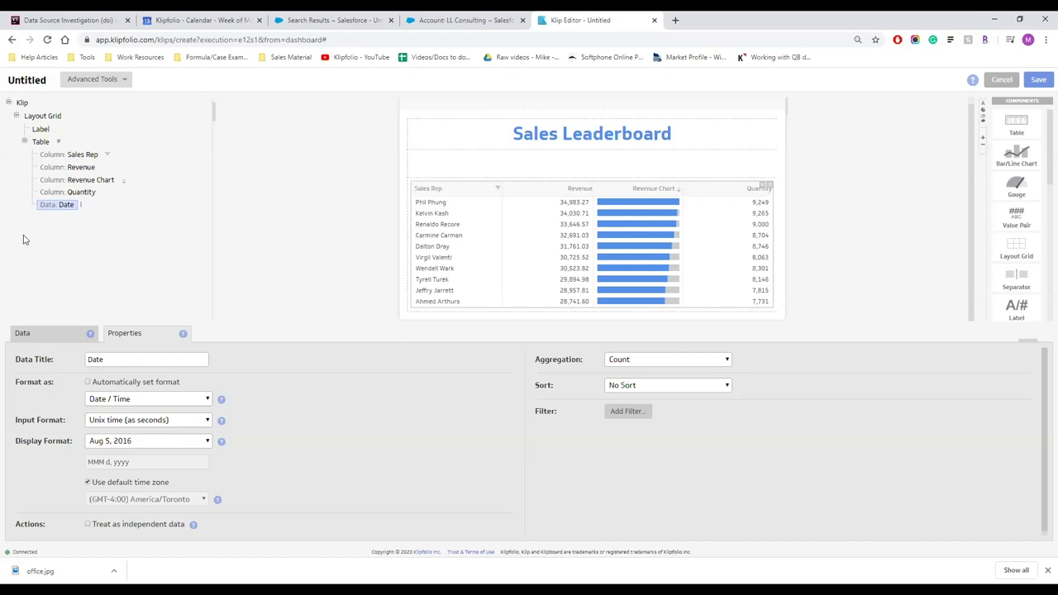
Filter the Date data item by the condition Unit to date, Month, so only month-to-date sales count.
right_click(59, 208)
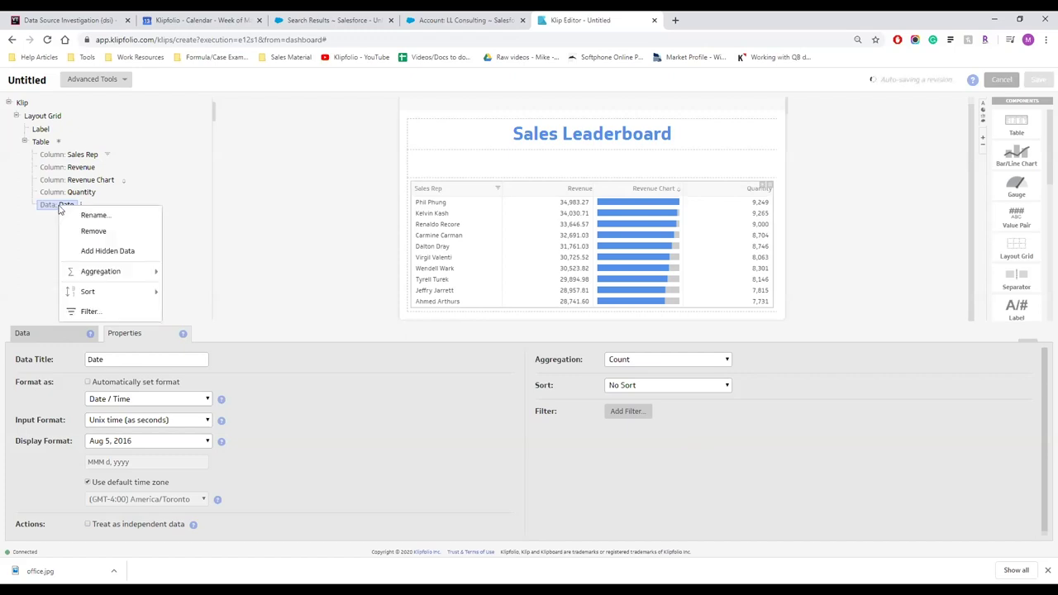
click(91, 312)
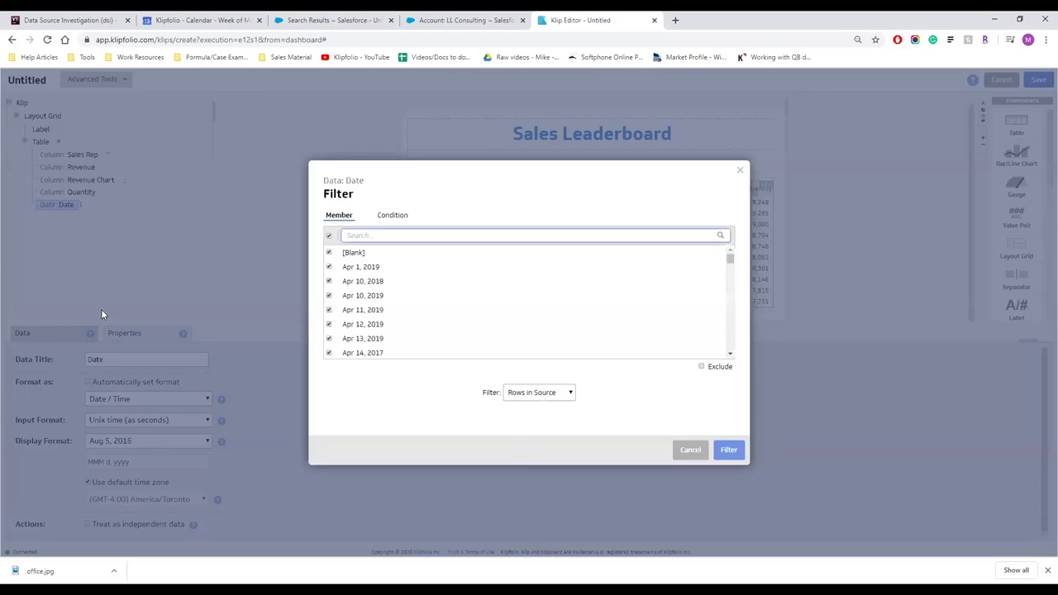
click(389, 219)
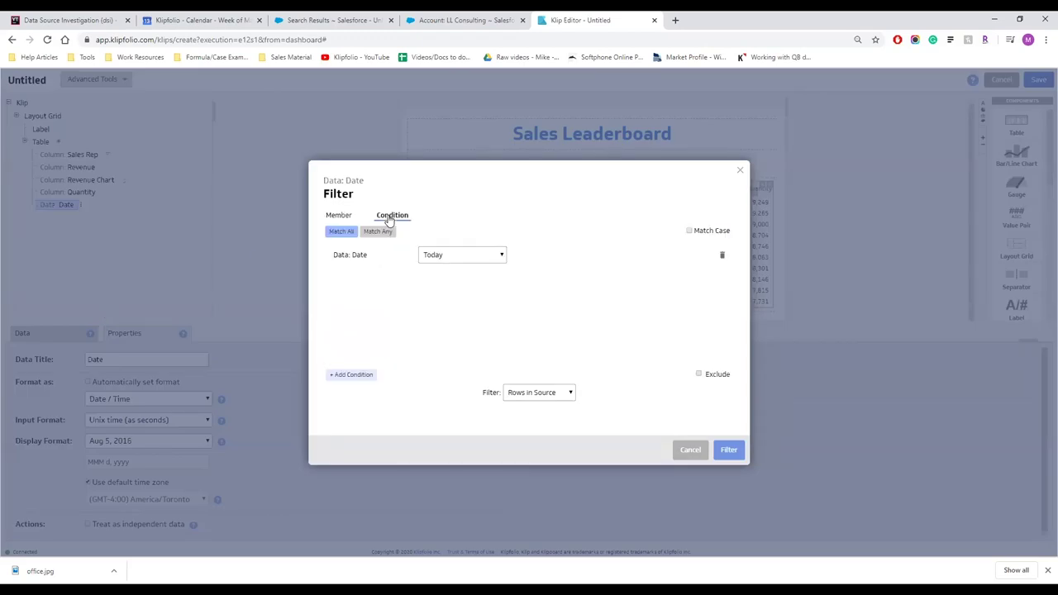
click(466, 258)
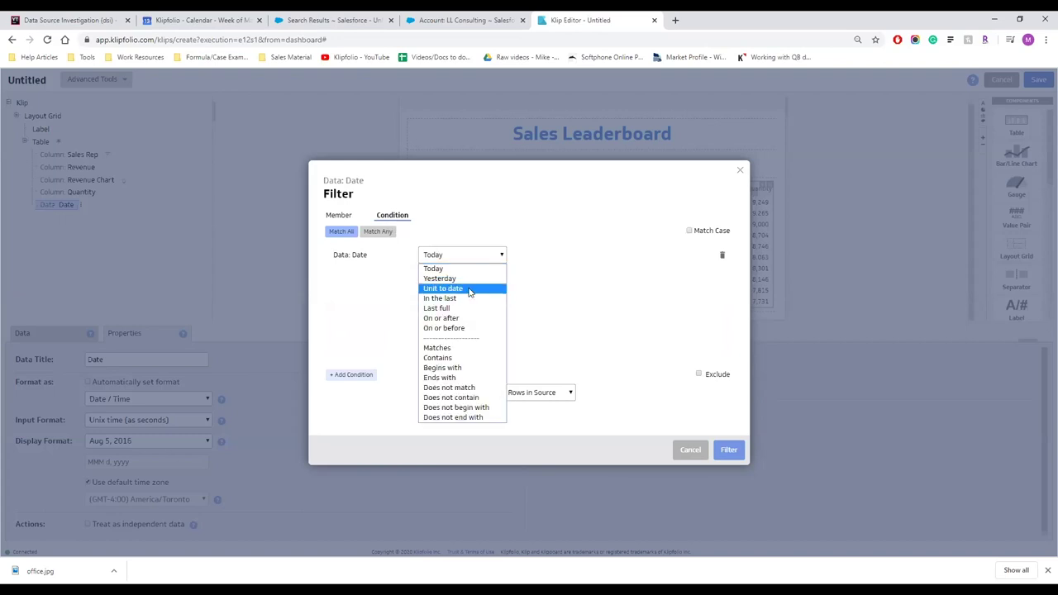
click(470, 289)
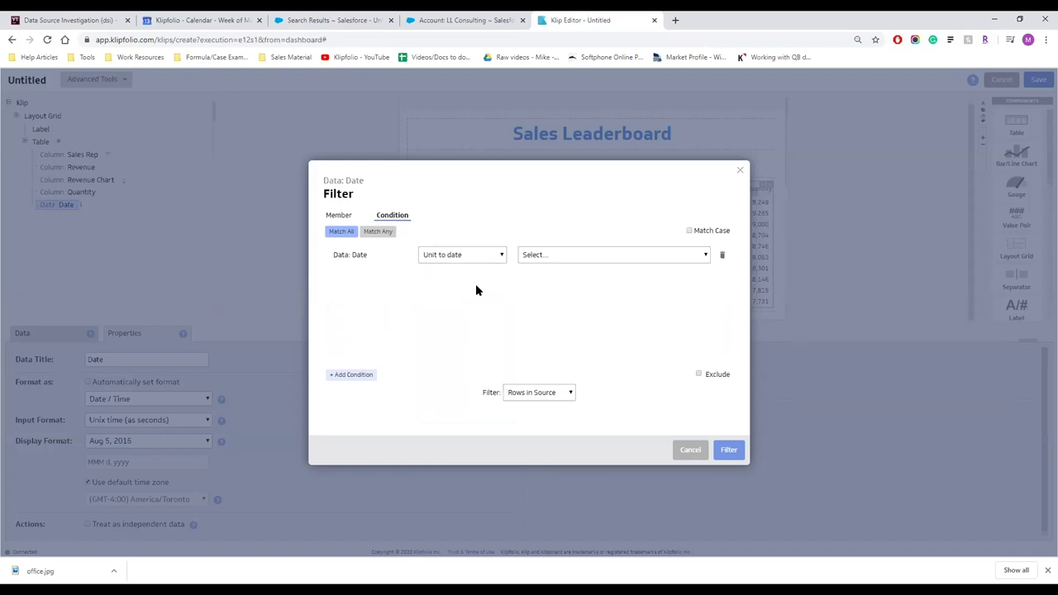
click(567, 258)
click(538, 289)
click(738, 454)
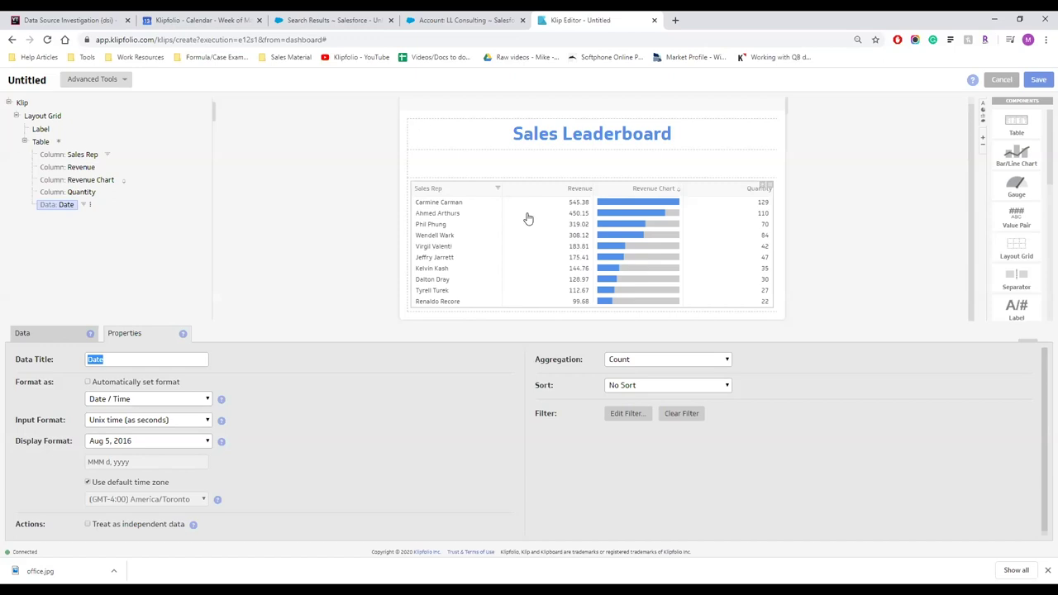
Add a Quantity indicator that changes the background colour of cells greater than or equal to 100.
click(722, 238)
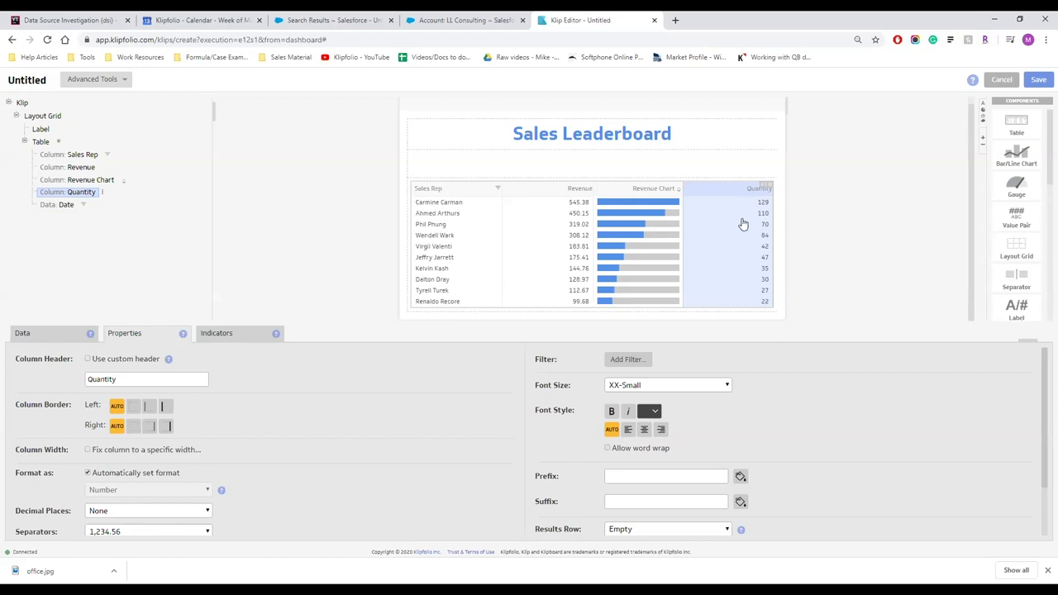
click(235, 334)
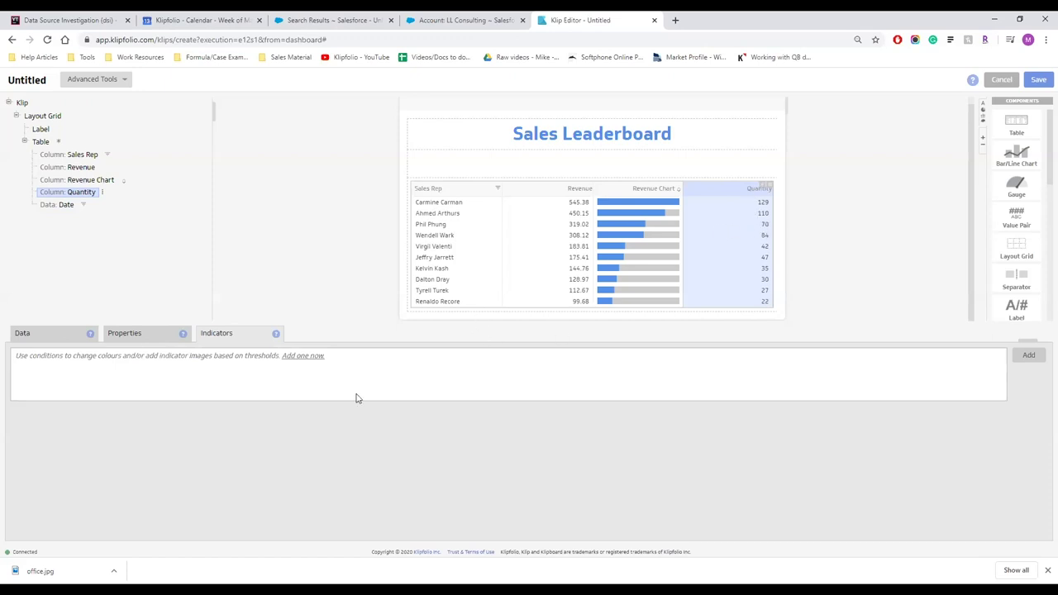
click(304, 356)
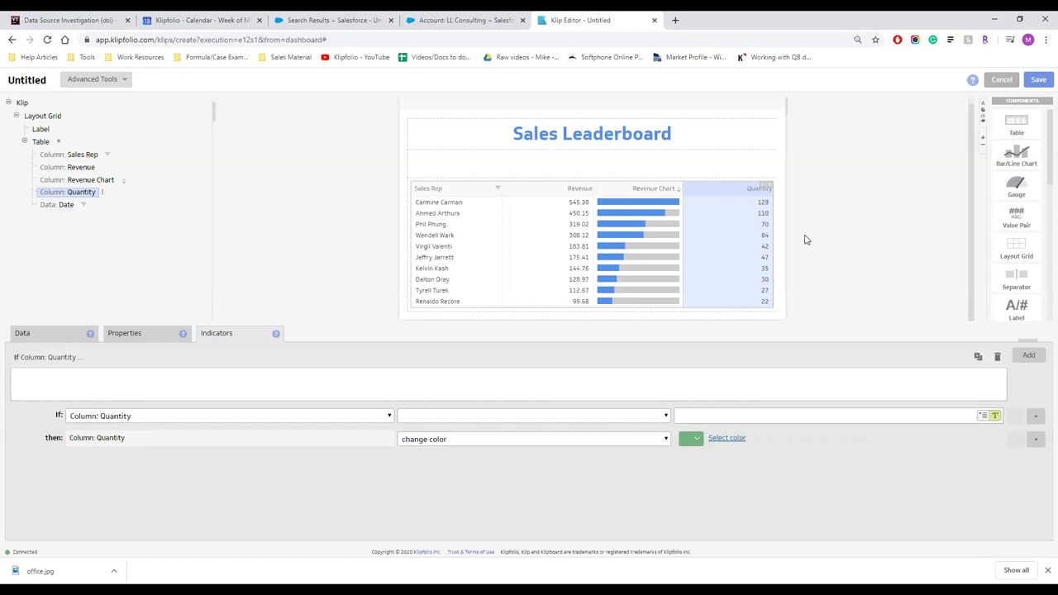
click(576, 419)
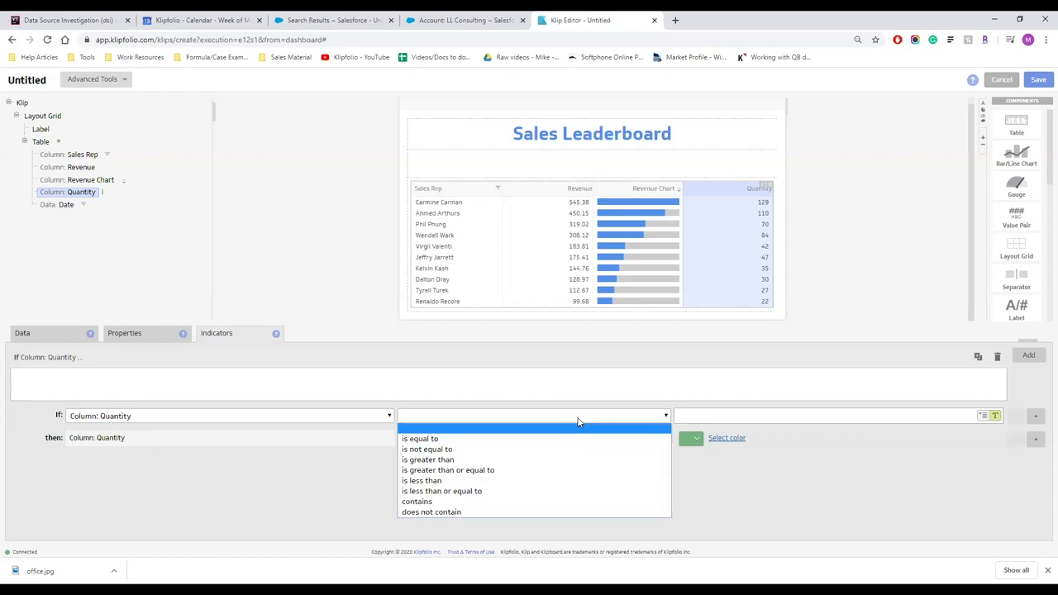
click(498, 470)
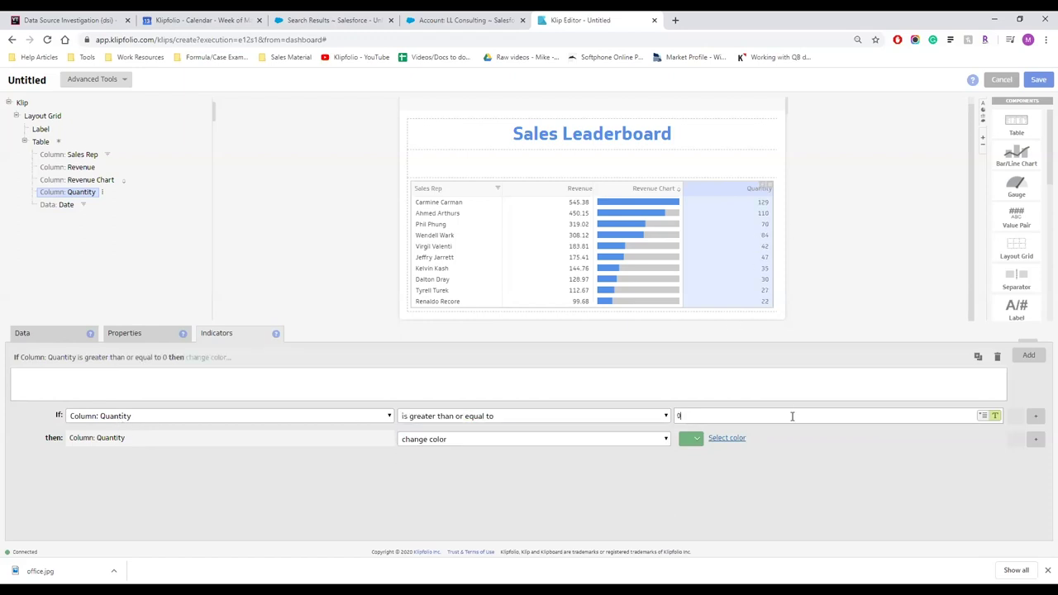
text(100)
click(486, 441)
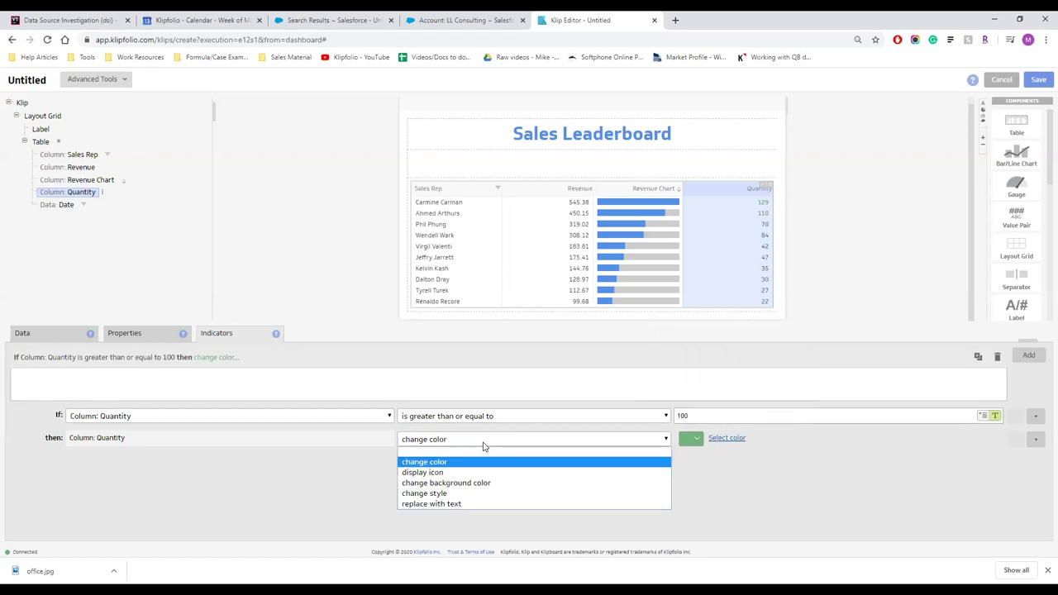
click(467, 484)
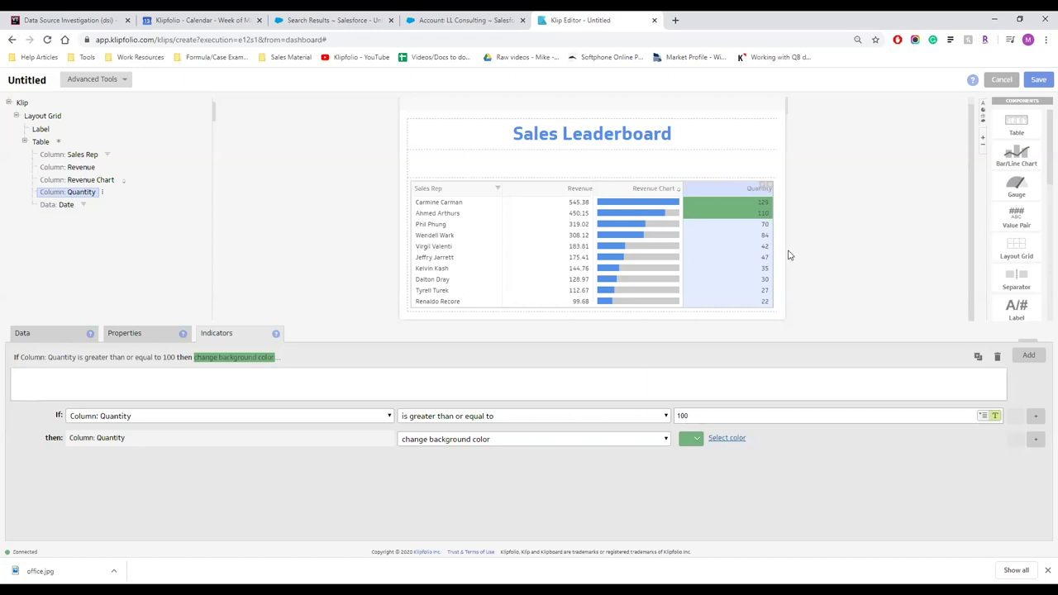
Turn off automatic formatting for the Revenue column and format it as Currency.
click(538, 236)
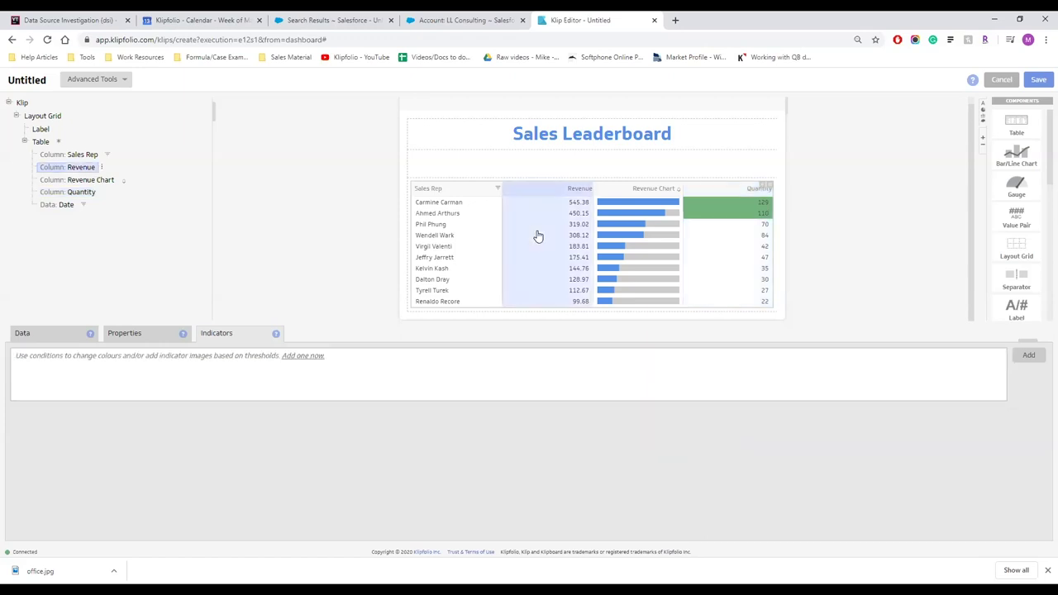
click(125, 333)
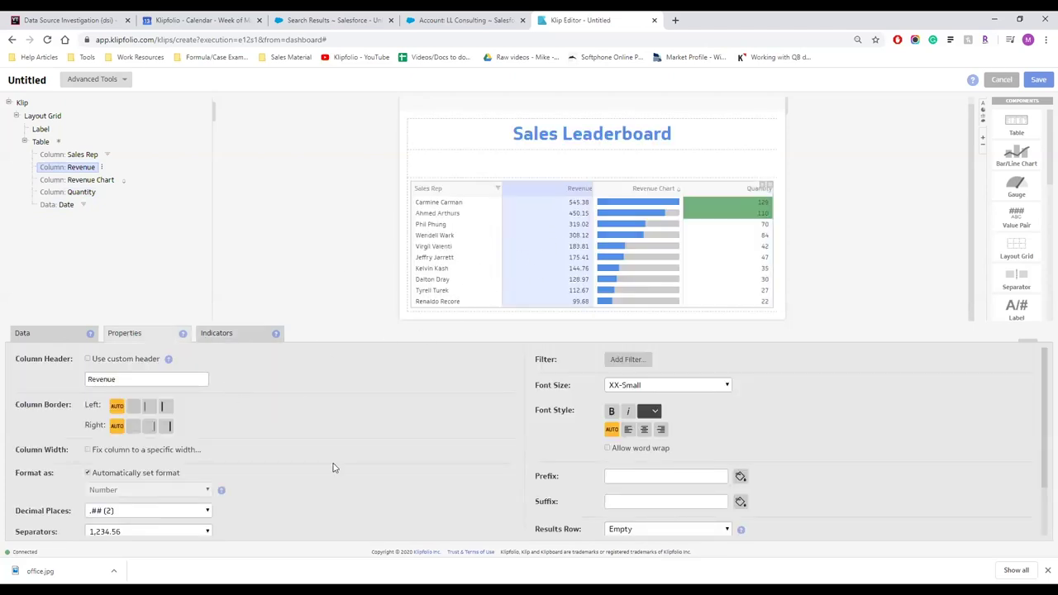
scroll(333, 465, down, 1)
scroll(333, 466, up, 1)
scroll(284, 434, down, 1)
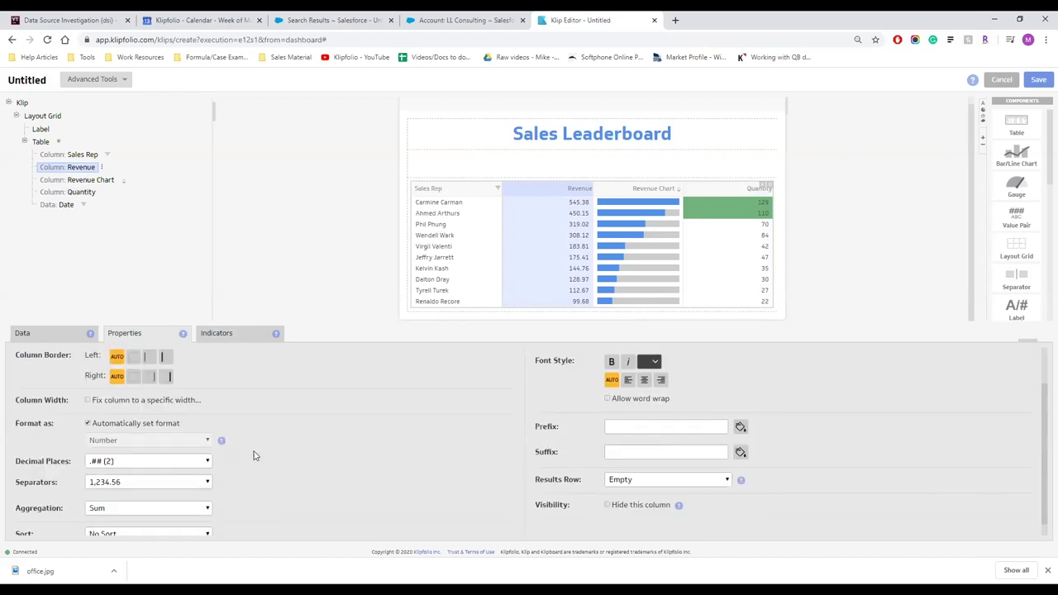
scroll(223, 425, down, 1)
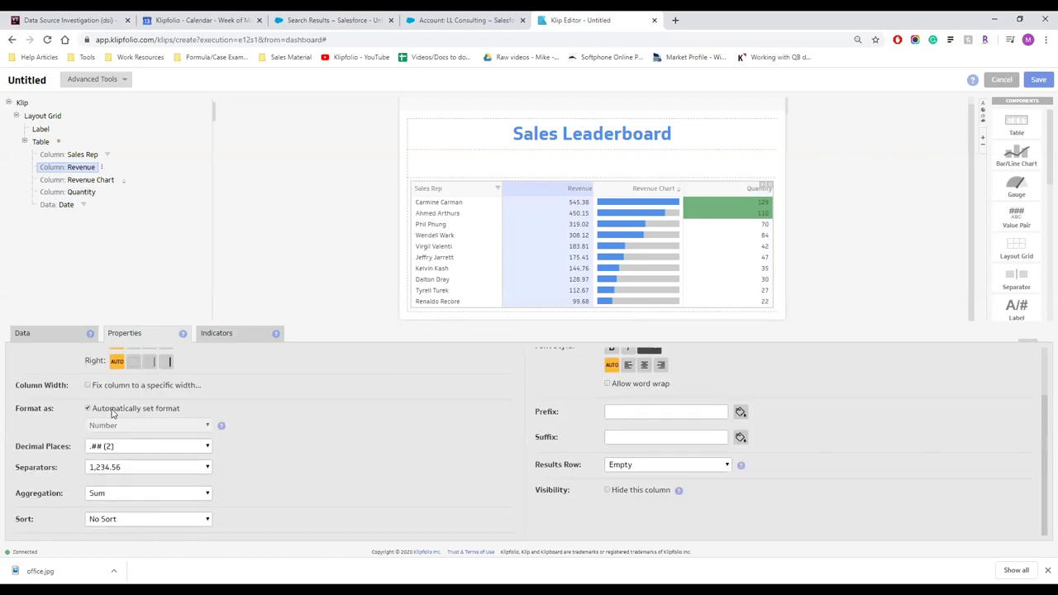
click(113, 414)
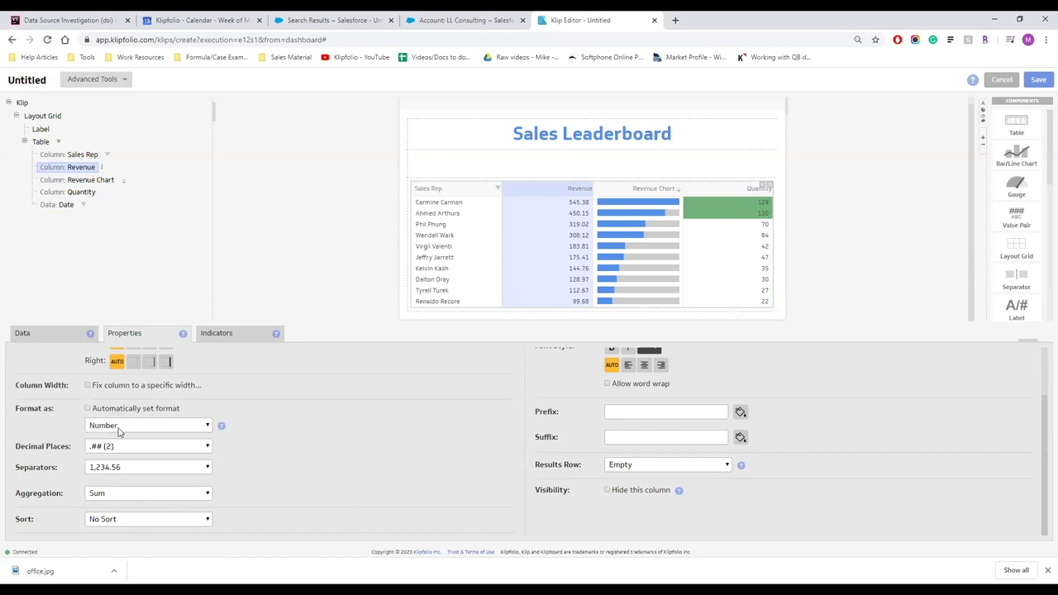
click(123, 430)
click(119, 461)
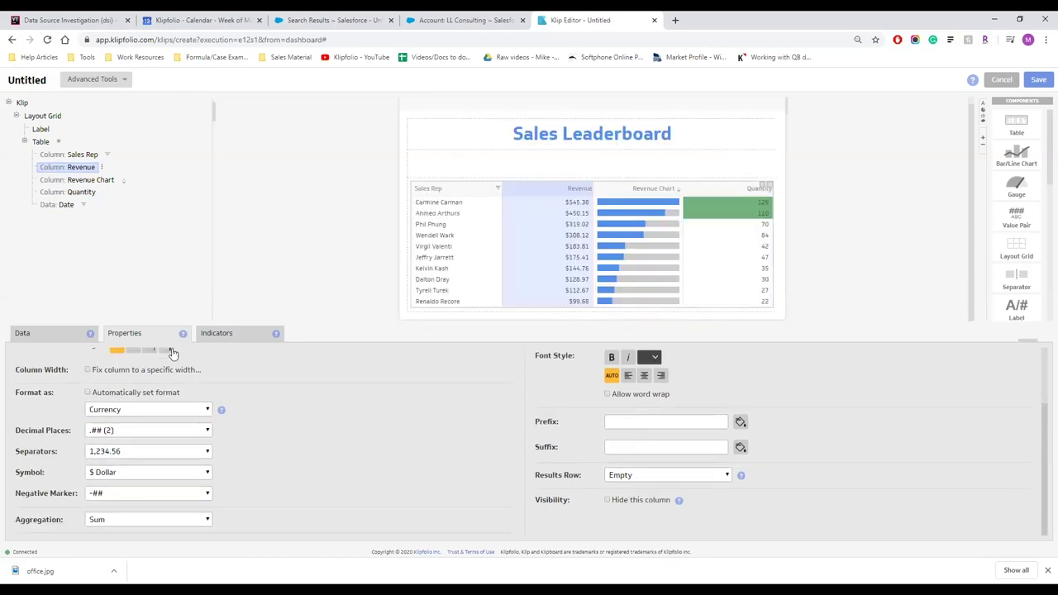
Set the Revenue column's Results Row to Sum, totalling $2,467.97.
click(655, 477)
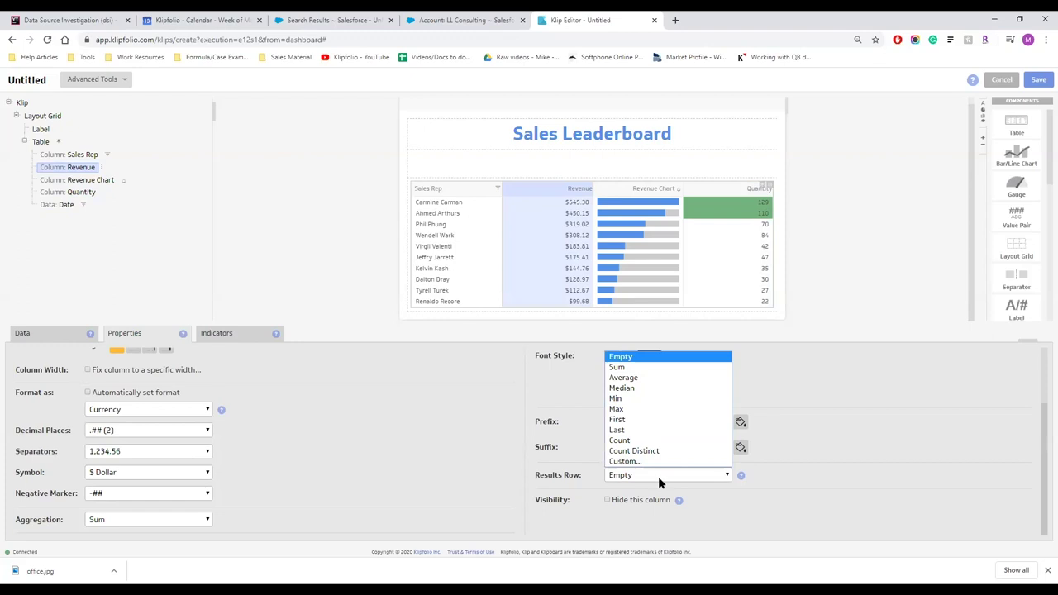
click(631, 371)
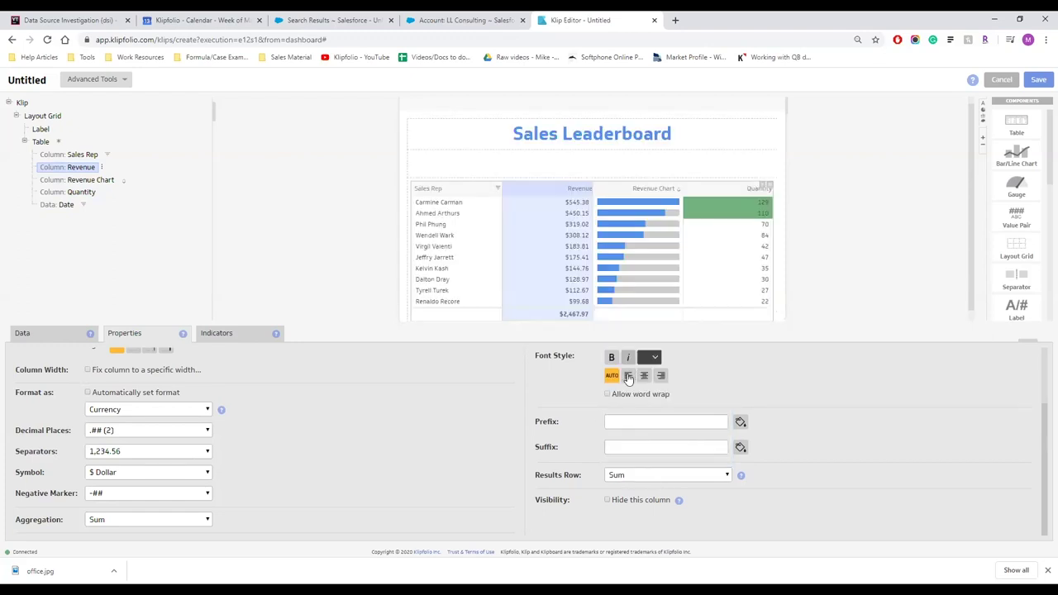
scroll(549, 301, down, 1)
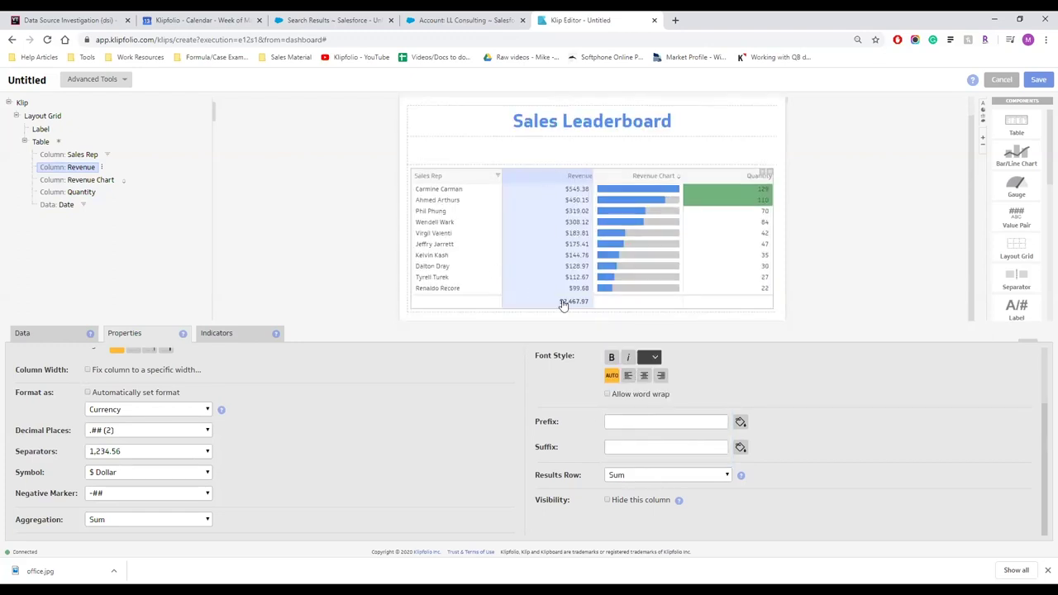
Set the Quantity column's Results Row to Sum, totalling 596.
click(759, 255)
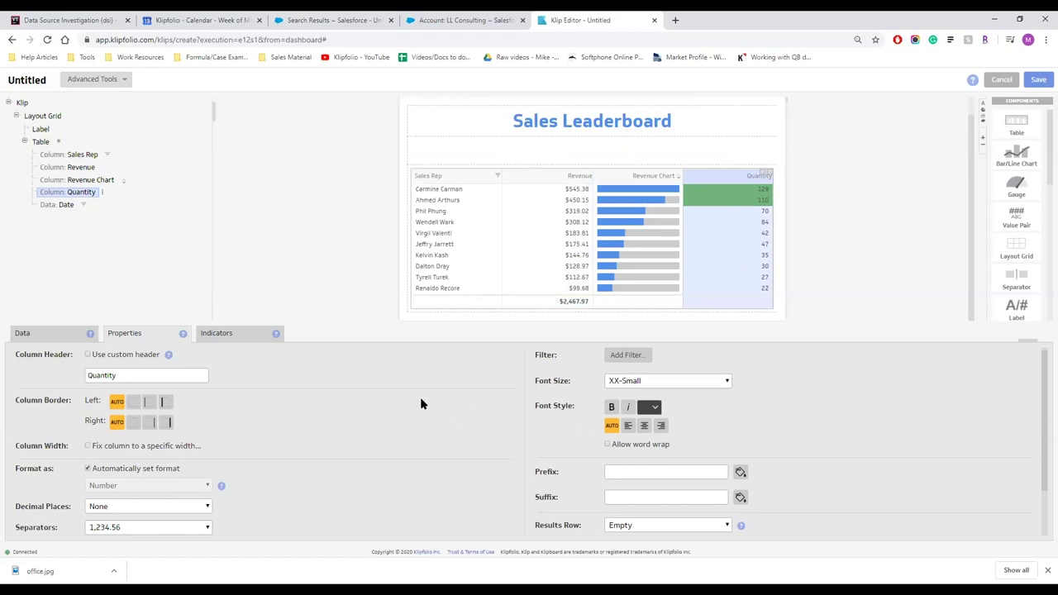
scroll(420, 403, down, 1)
click(645, 465)
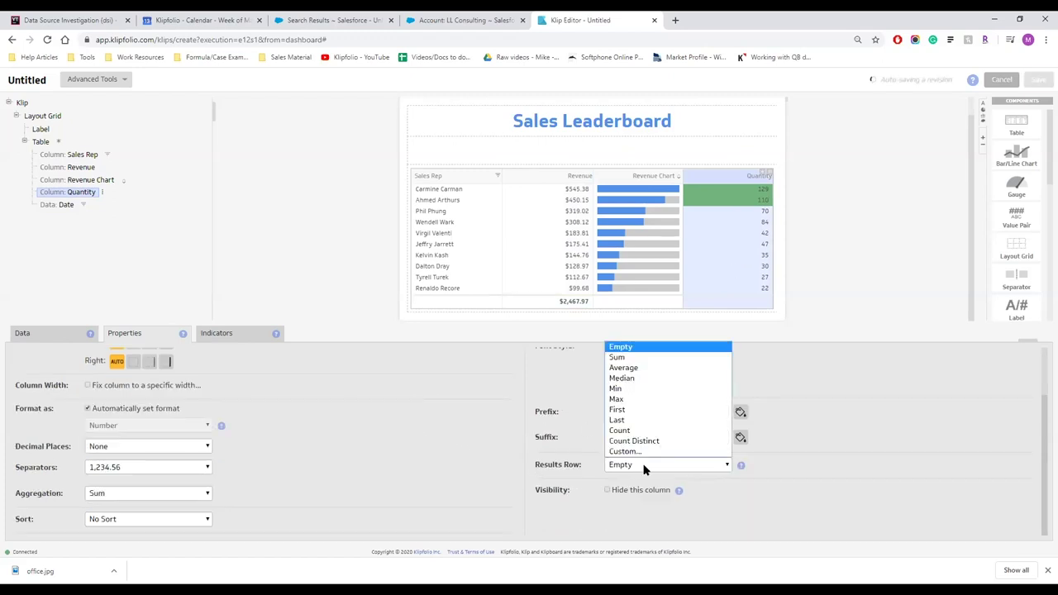
click(644, 361)
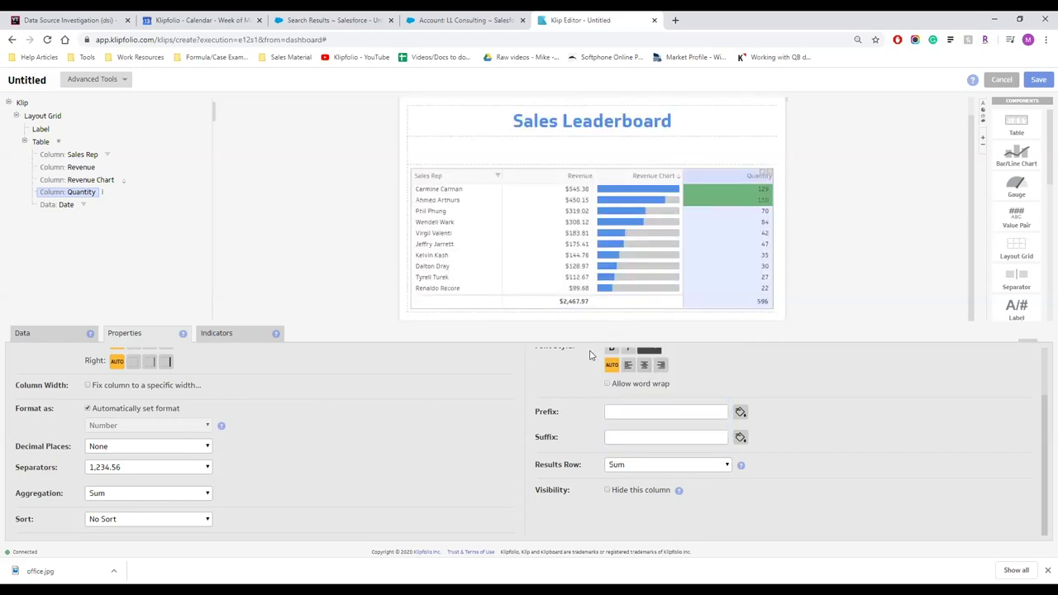
scroll(468, 285, up, 1)
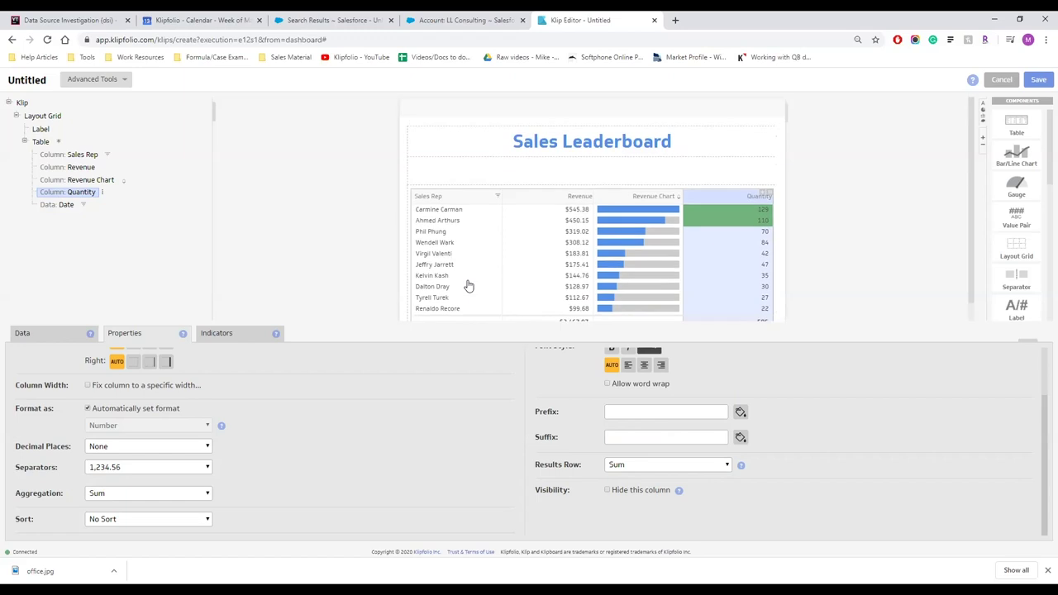
Place an Image component in the empty layout cell between the title and the table.
click(582, 177)
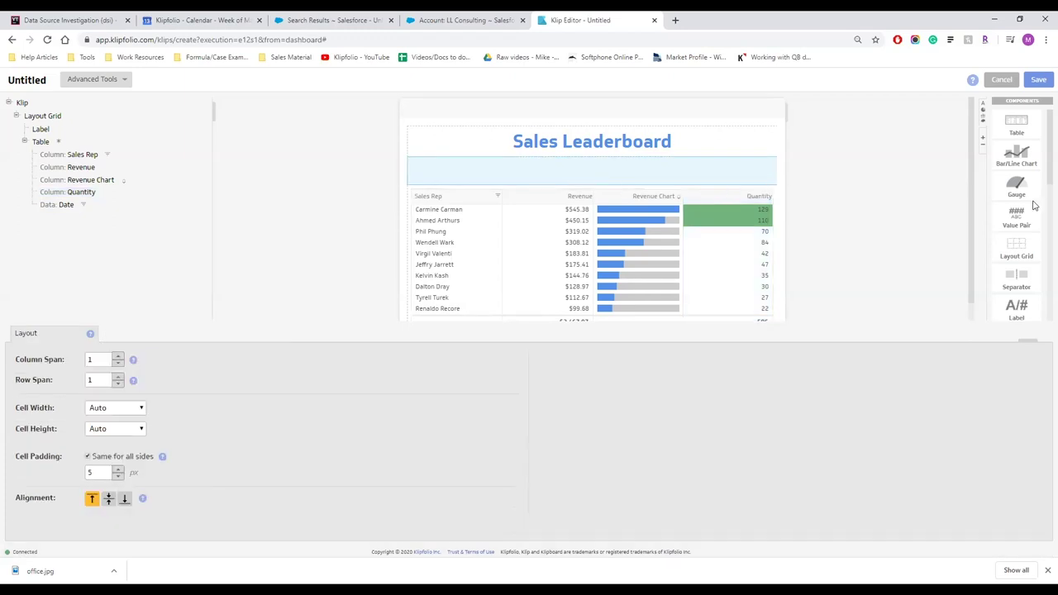
scroll(1013, 205, down, 3)
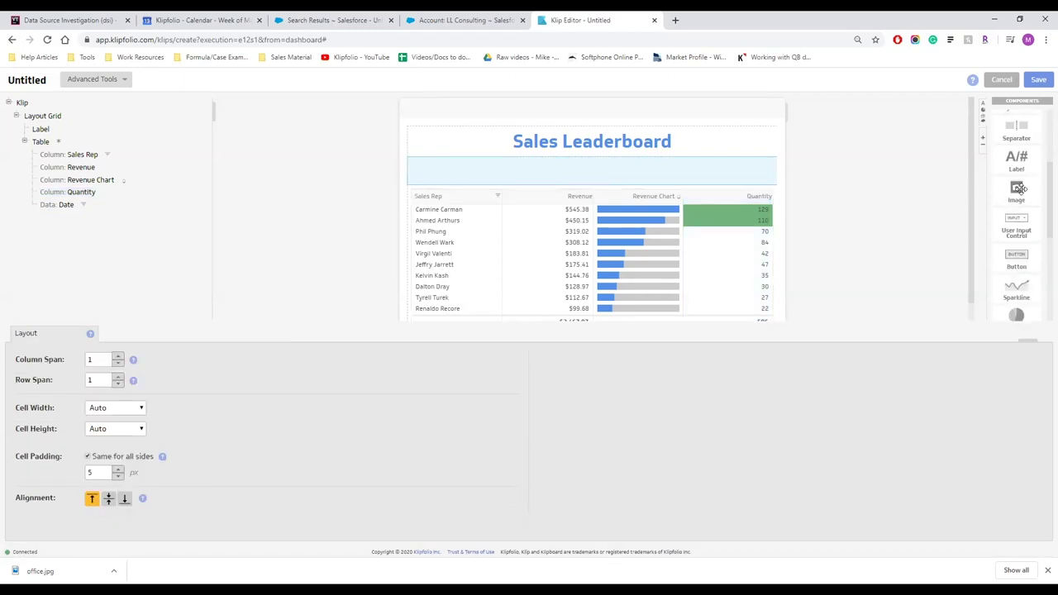
drag(1016, 192, 612, 173)
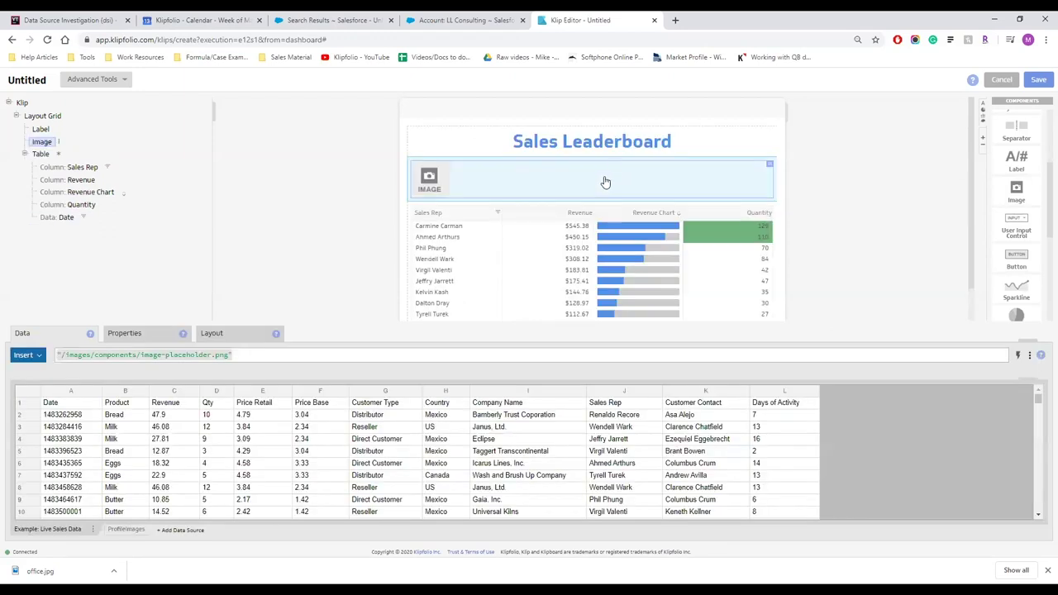
click(229, 355)
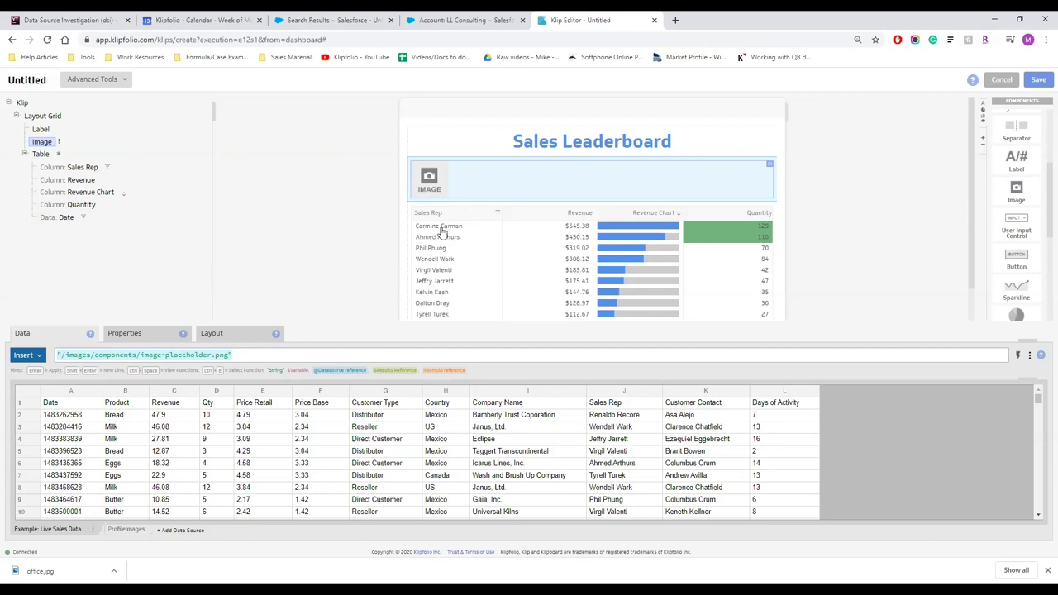
Replace the image formula with a lookup that uses the Sales Rep column as its input.
key(ctrl+a)
text(loo)
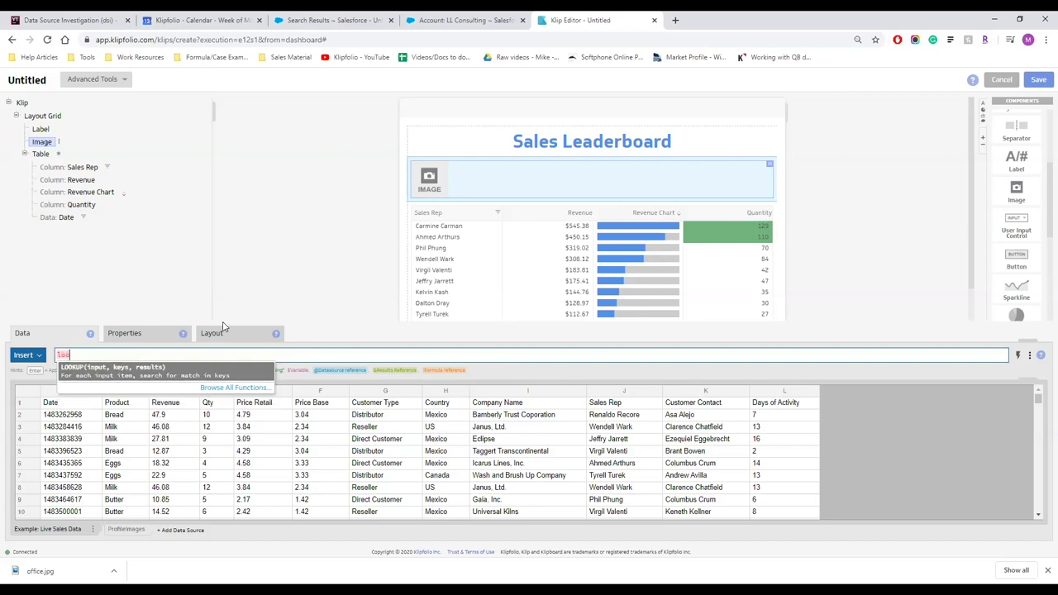
key(Return)
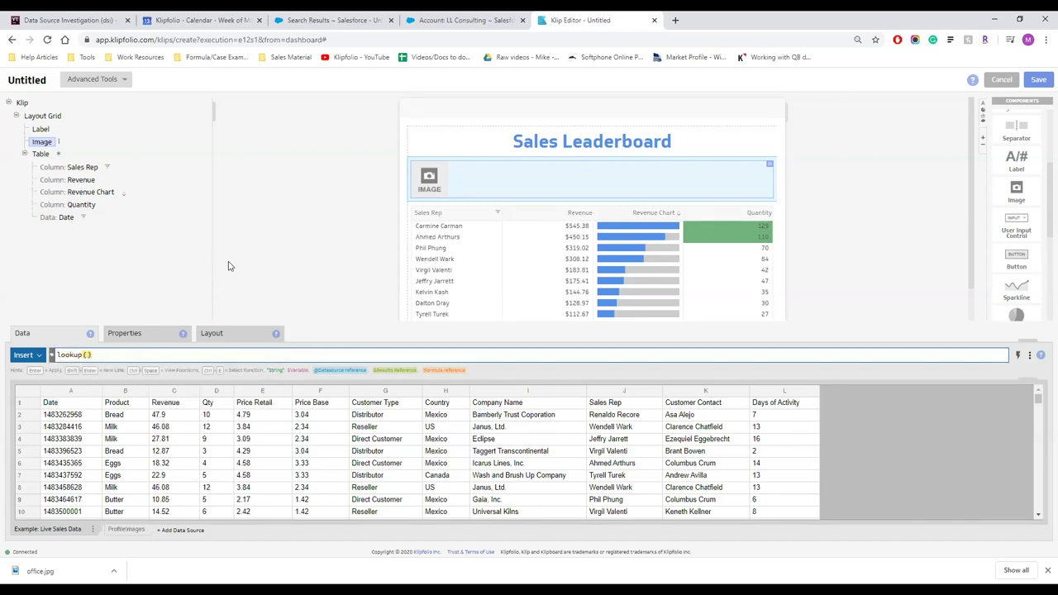
text(&)
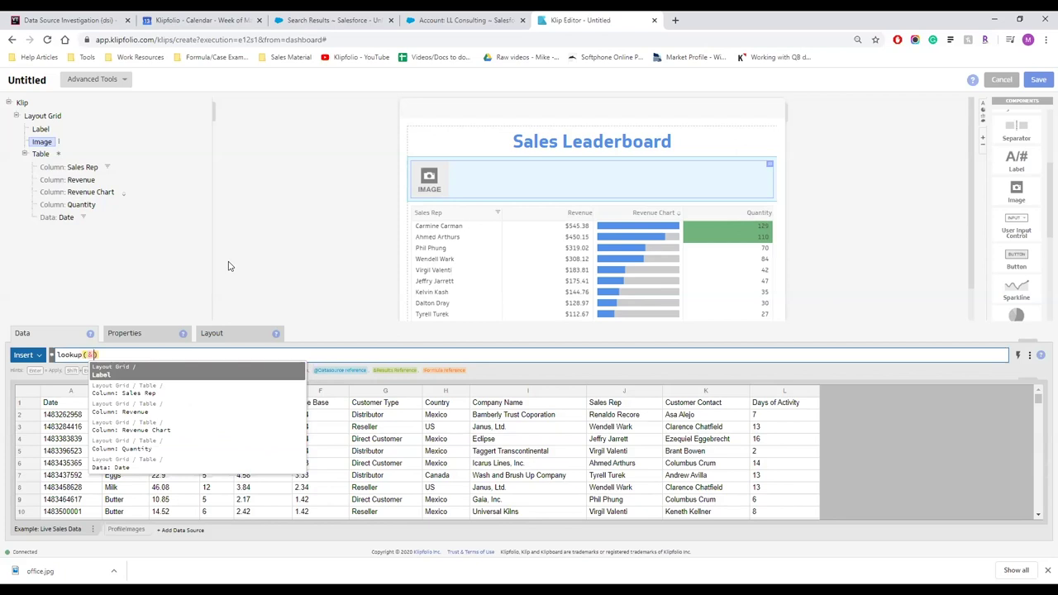
key(BackSpace)
text(&)
click(155, 397)
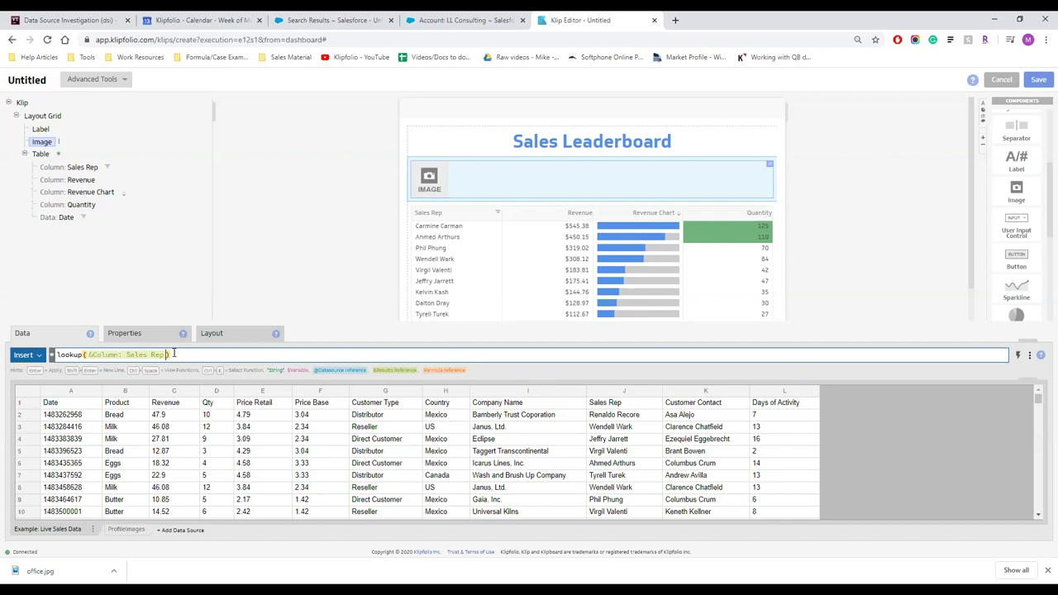
text(,)
Complete the lookup with ProfileImages column A as keys and column B as photo URLs.
click(124, 530)
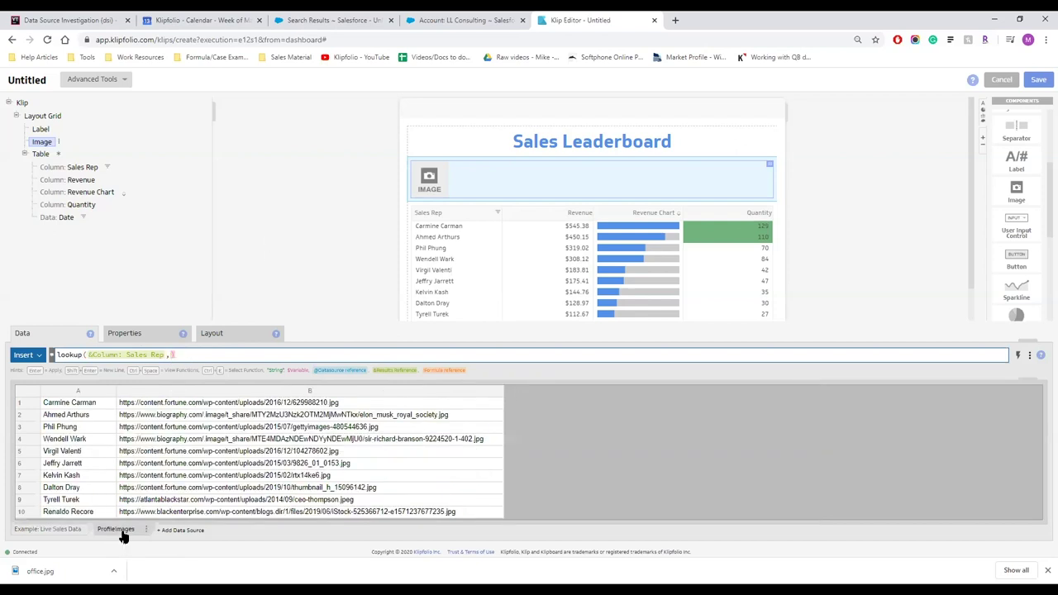
click(89, 392)
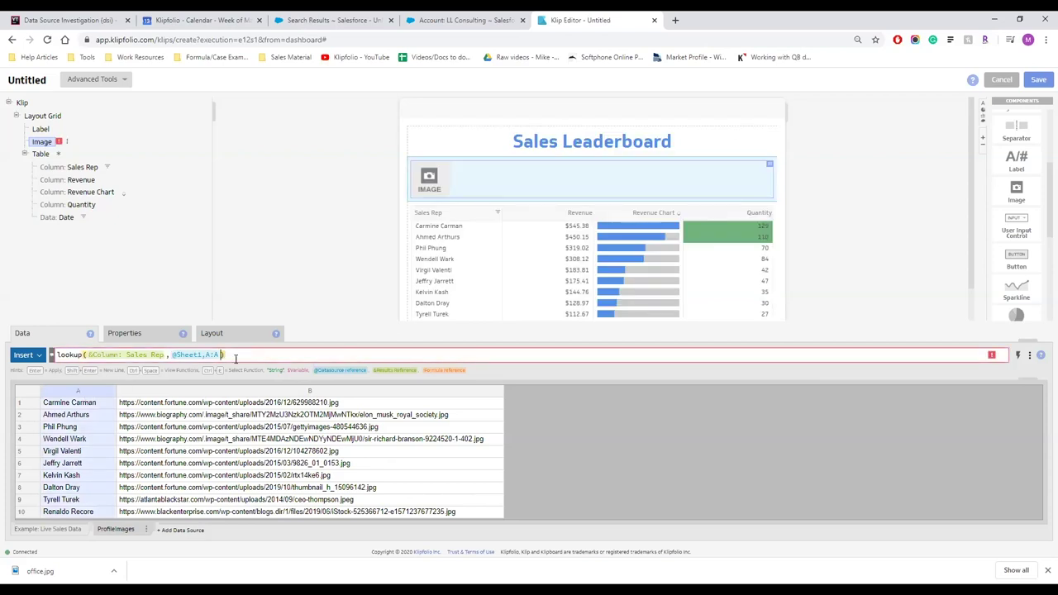
text(,)
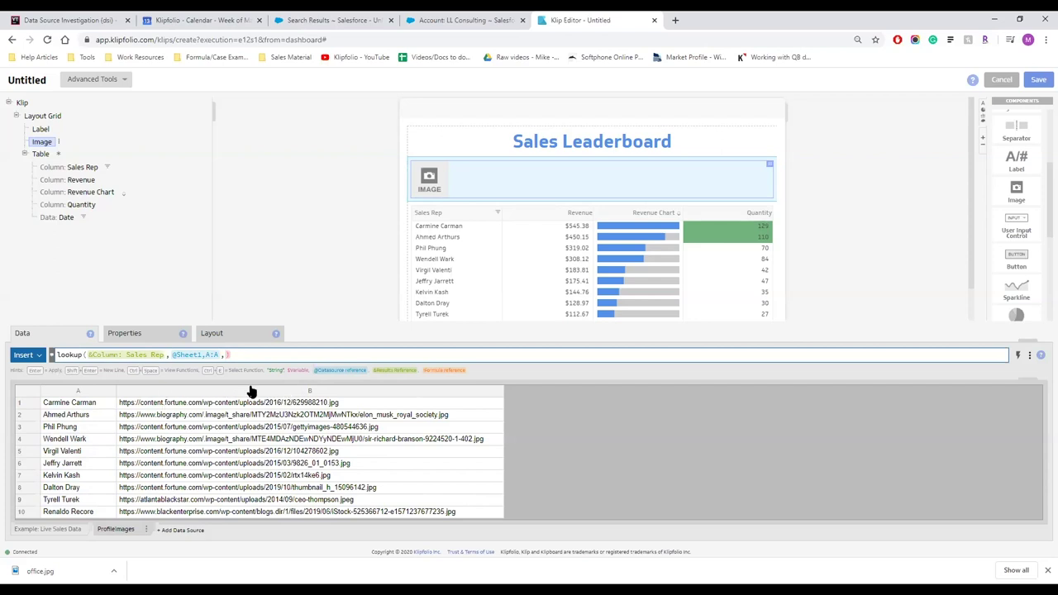
click(252, 391)
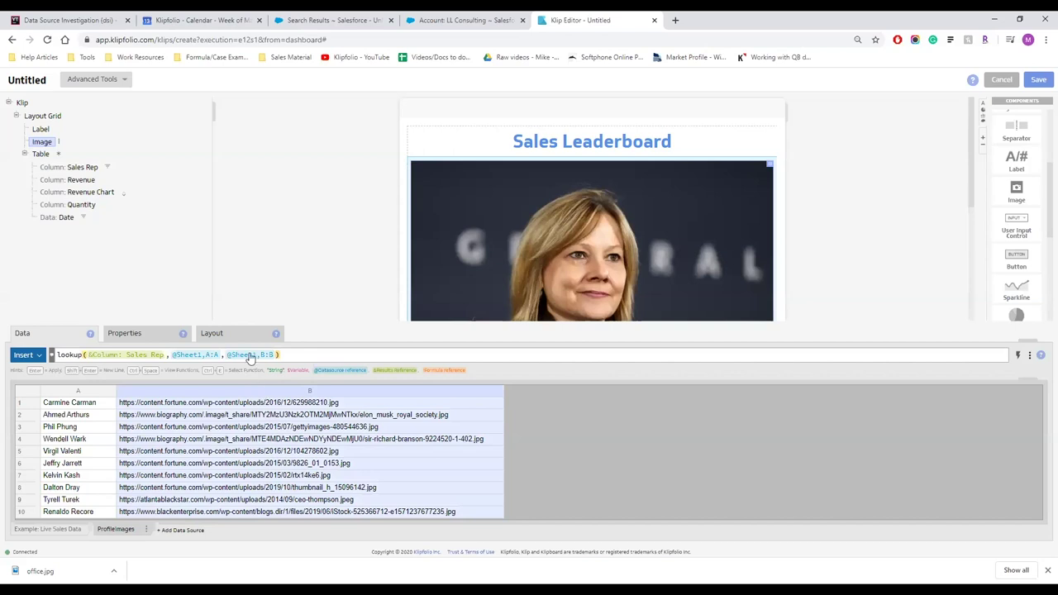
scroll(267, 230, down, 1)
scroll(267, 230, down, 1)
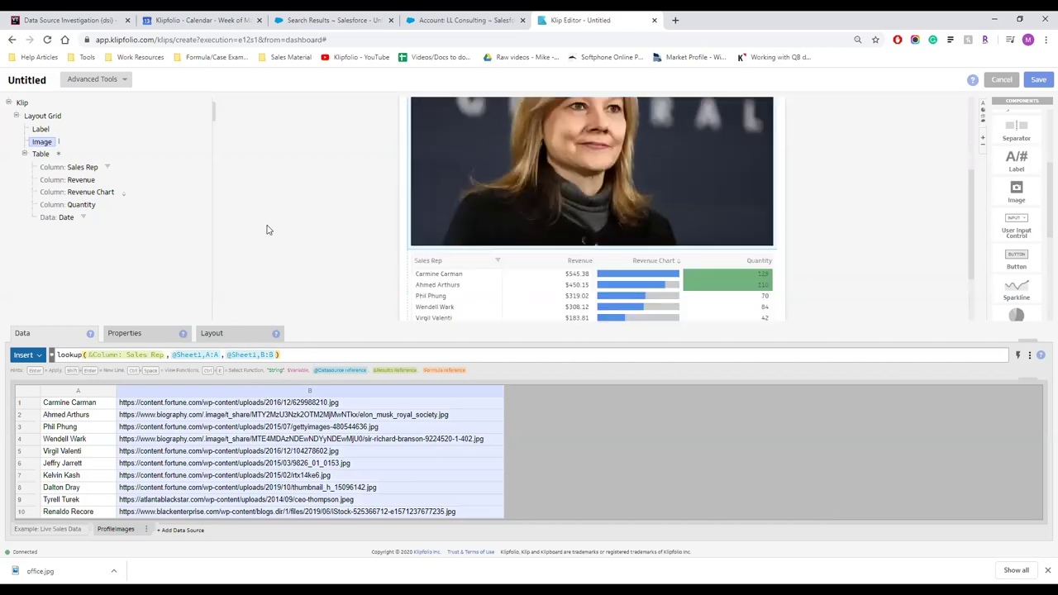
scroll(317, 212, up, 2)
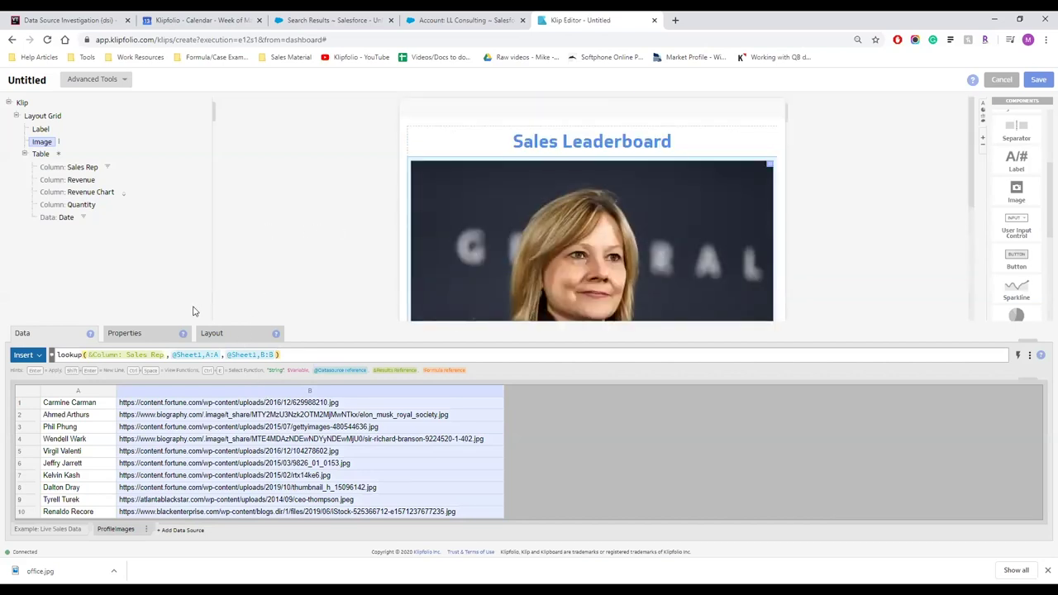
Resize the rep's photo to 400 px wide and centre it in its cell.
click(133, 334)
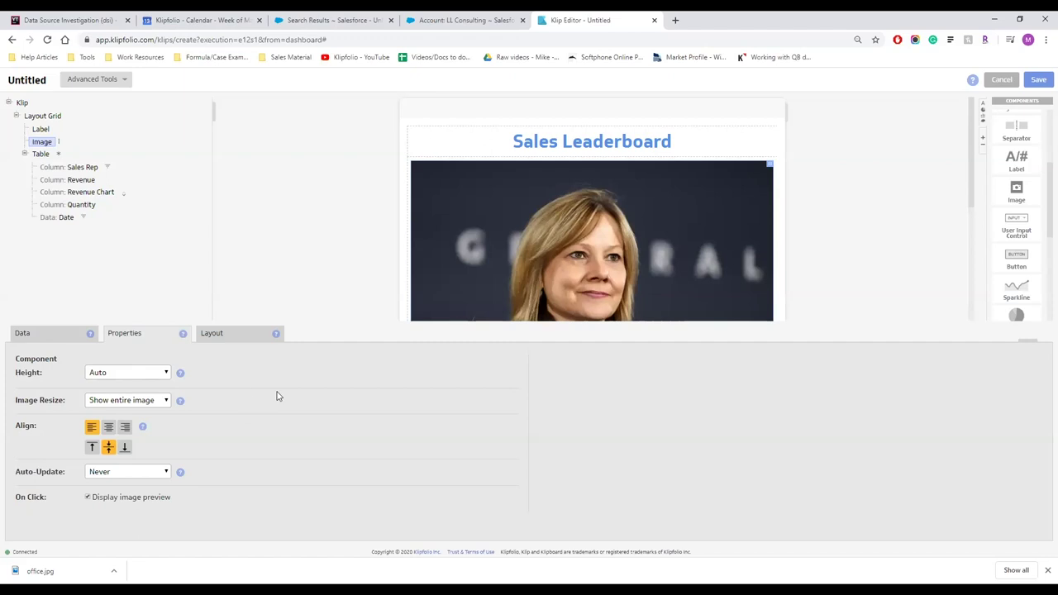
click(138, 401)
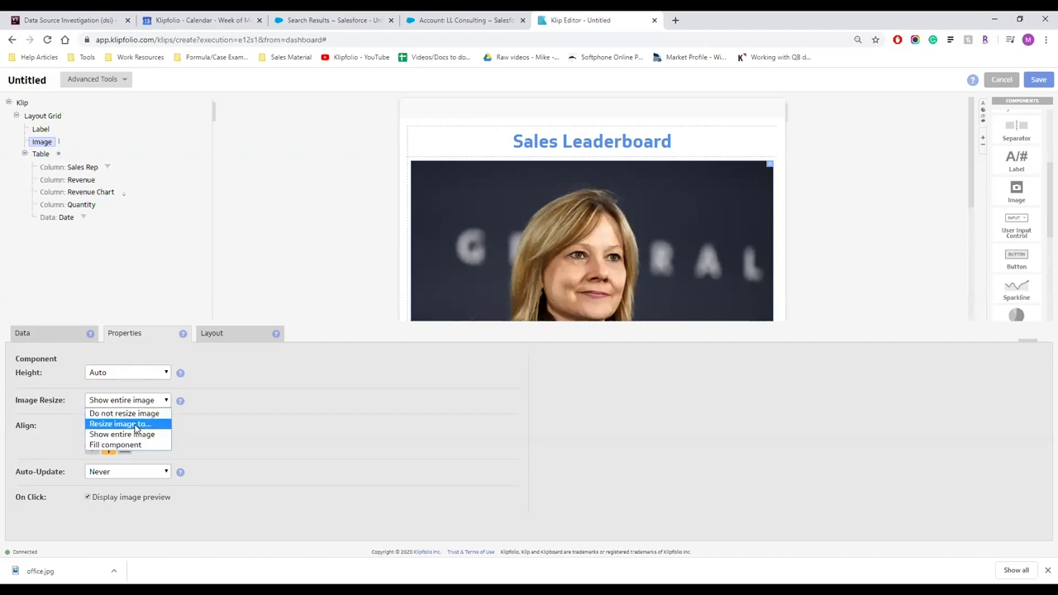
click(135, 425)
click(137, 420)
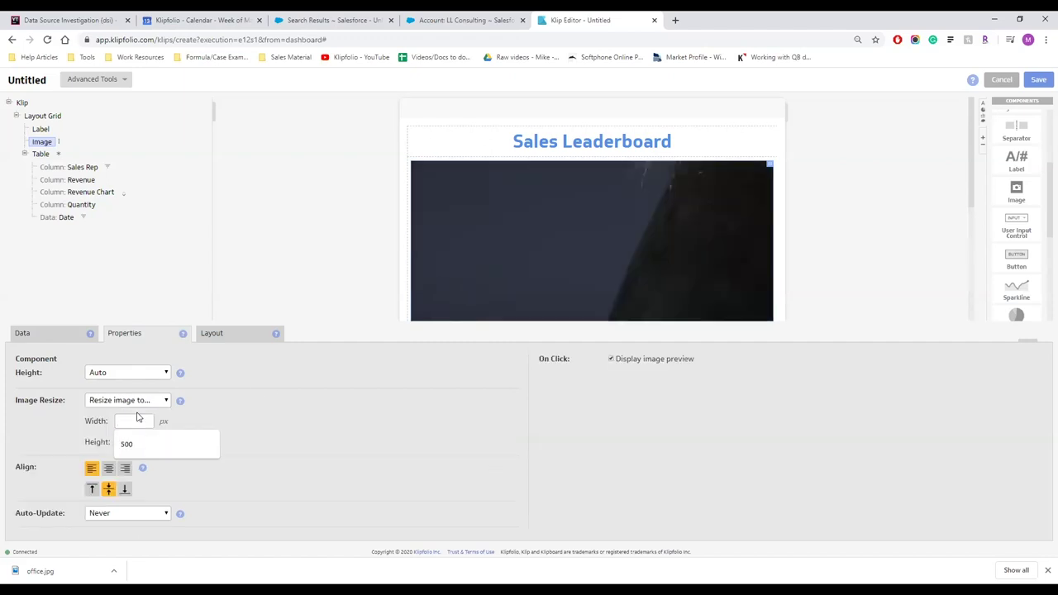
text(400)
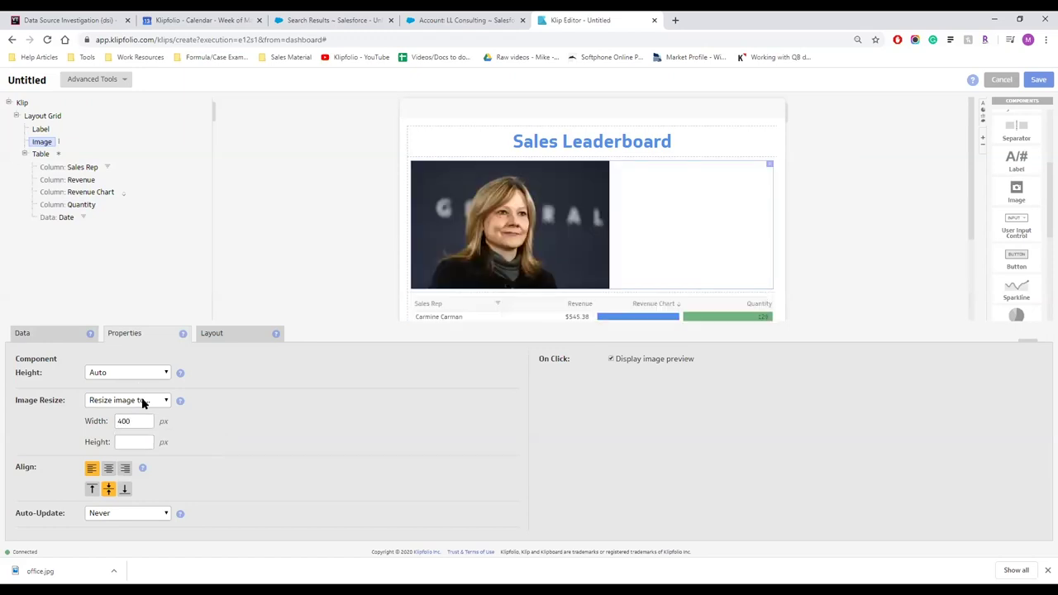
click(108, 470)
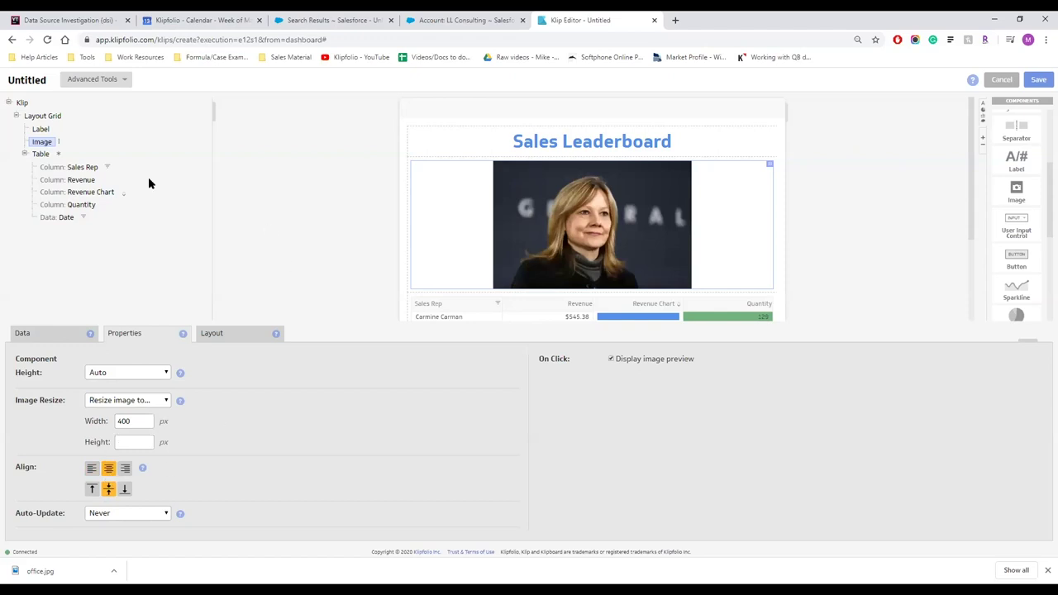
click(690, 142)
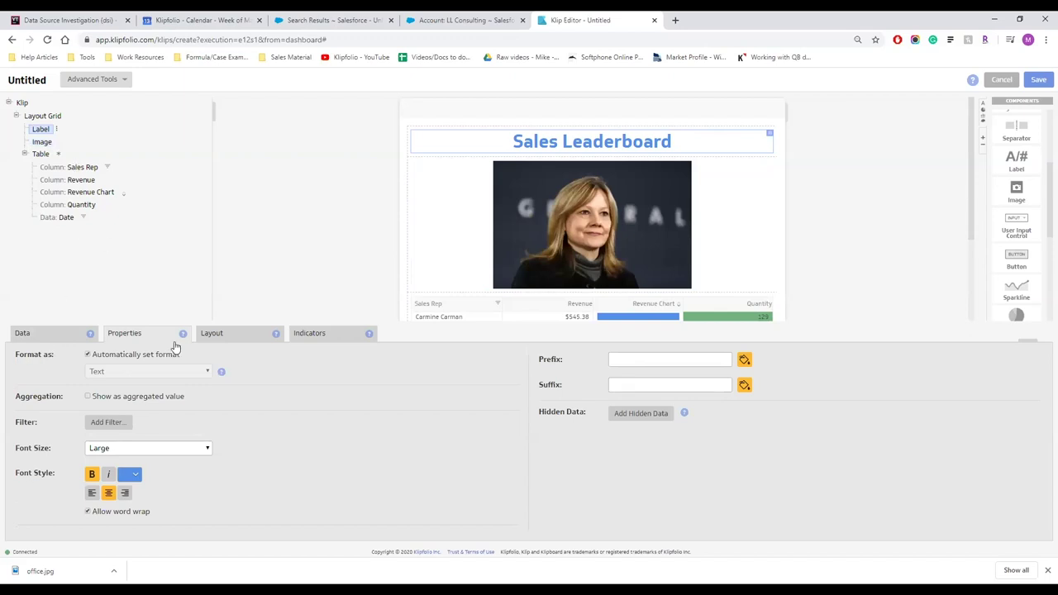
Edit the title label's formula to read "Sales Leaderboard (This Month)".
click(48, 334)
click(131, 355)
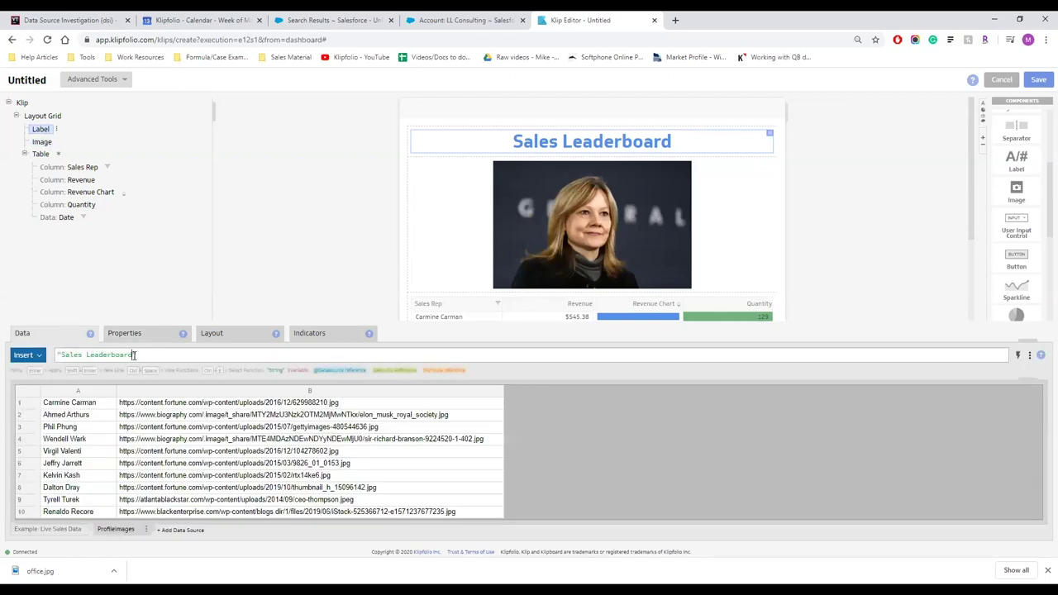
text(())
text(T)
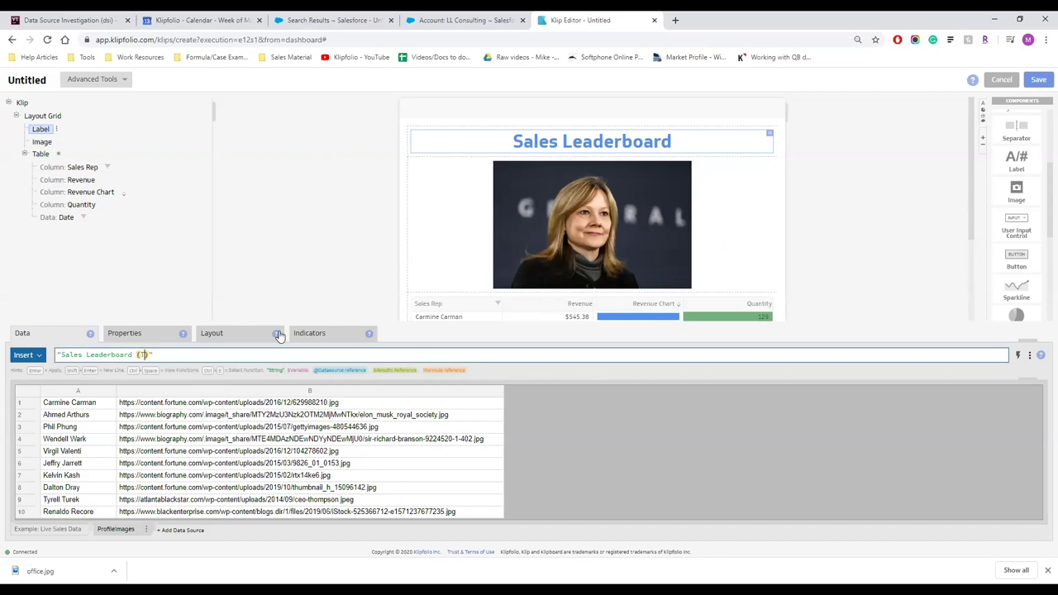
text(his Month)
scroll(422, 232, down, 2)
scroll(421, 232, up, 2)
scroll(422, 232, down, 2)
scroll(468, 279, up, 2)
scroll(447, 237, down, 2)
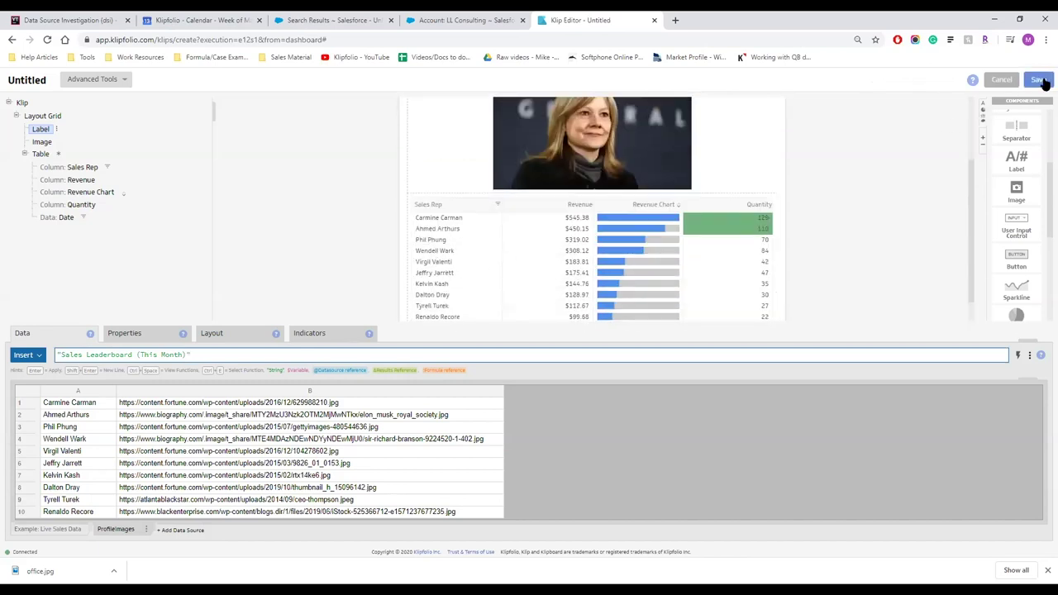
Save the klip under the name Sales Leaderboard instead of Untitled.
click(1038, 79)
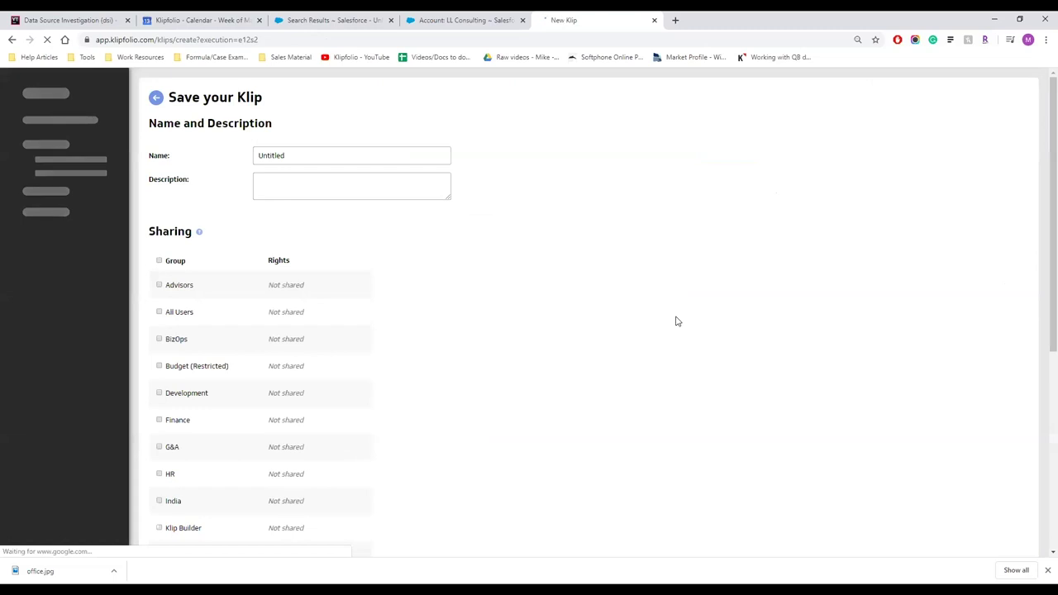
drag(338, 158, 150, 126)
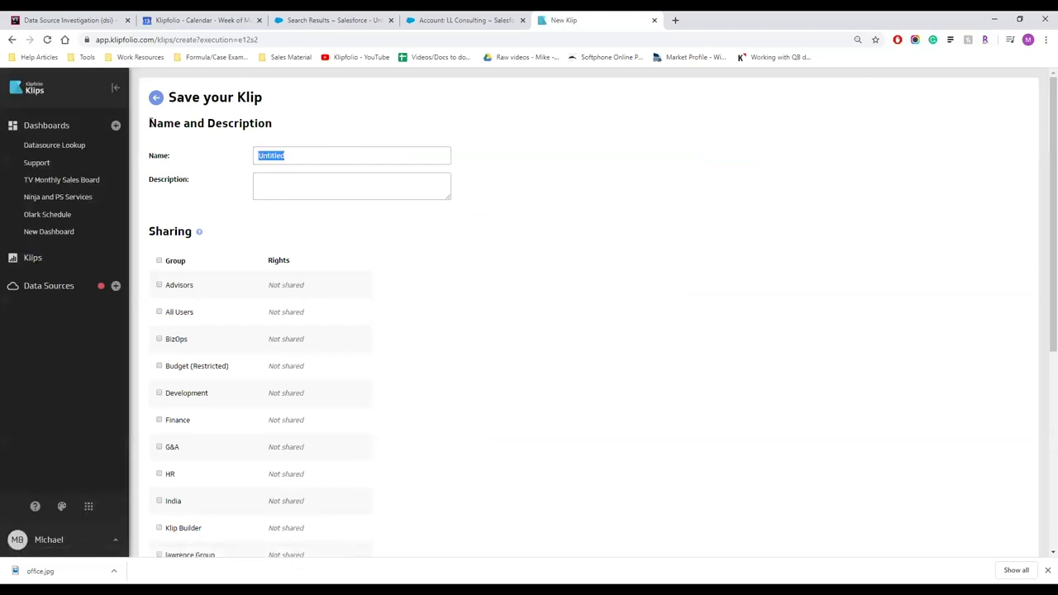
text(Sales Leaderboard)
scroll(582, 305, down, 5)
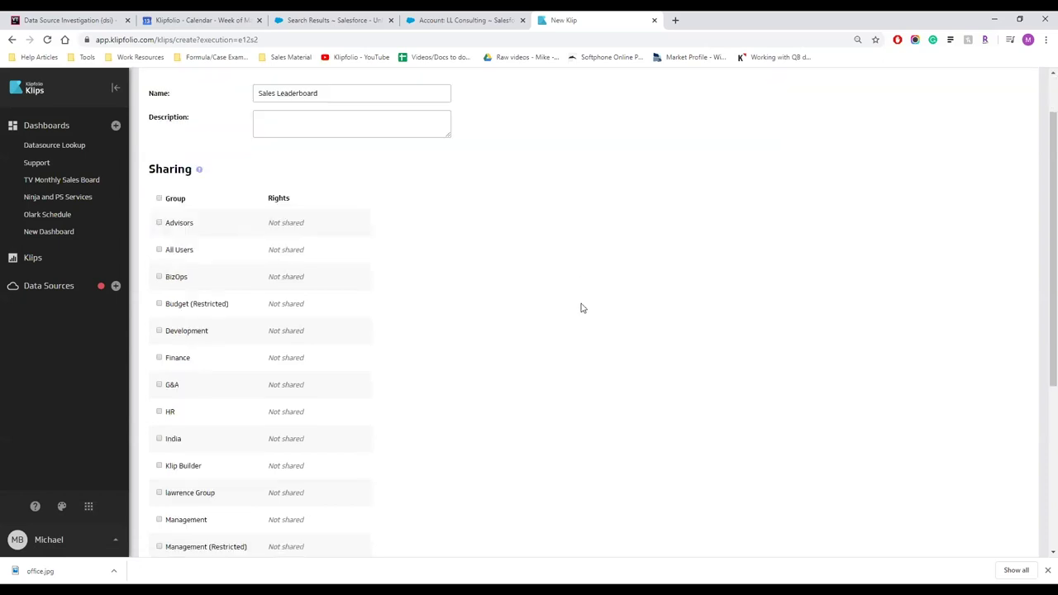
click(207, 511)
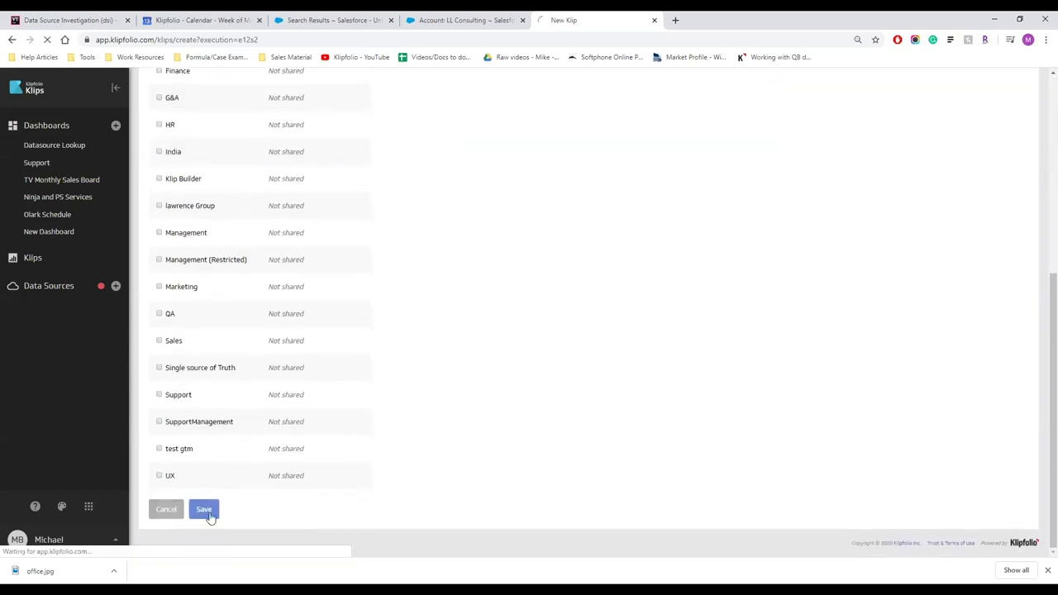